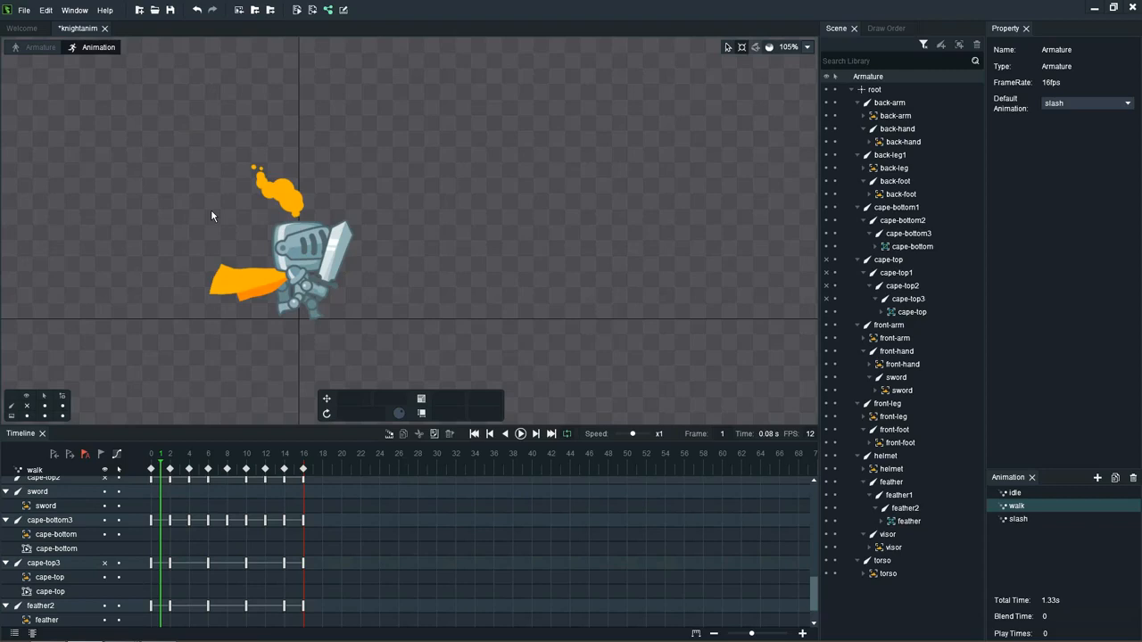
Step: Open the slash animation and delete its existing keyframes at frames 4 and 0
{"action": "left_click", "coordinate": [1016, 520]}
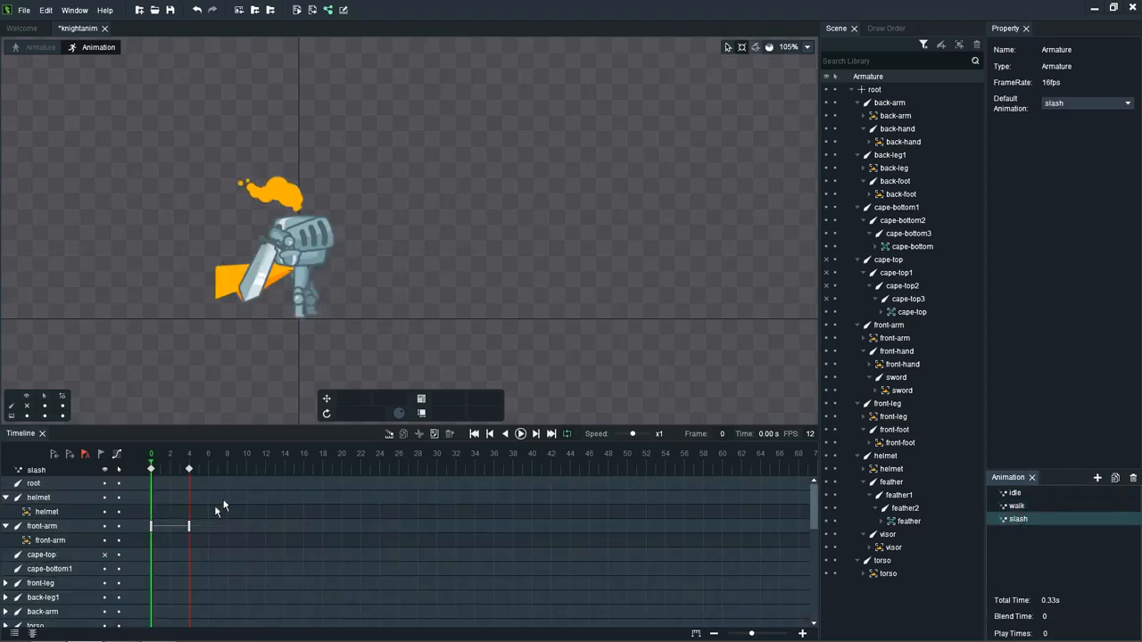
{"action": "left_click", "coordinate": [187, 467]}
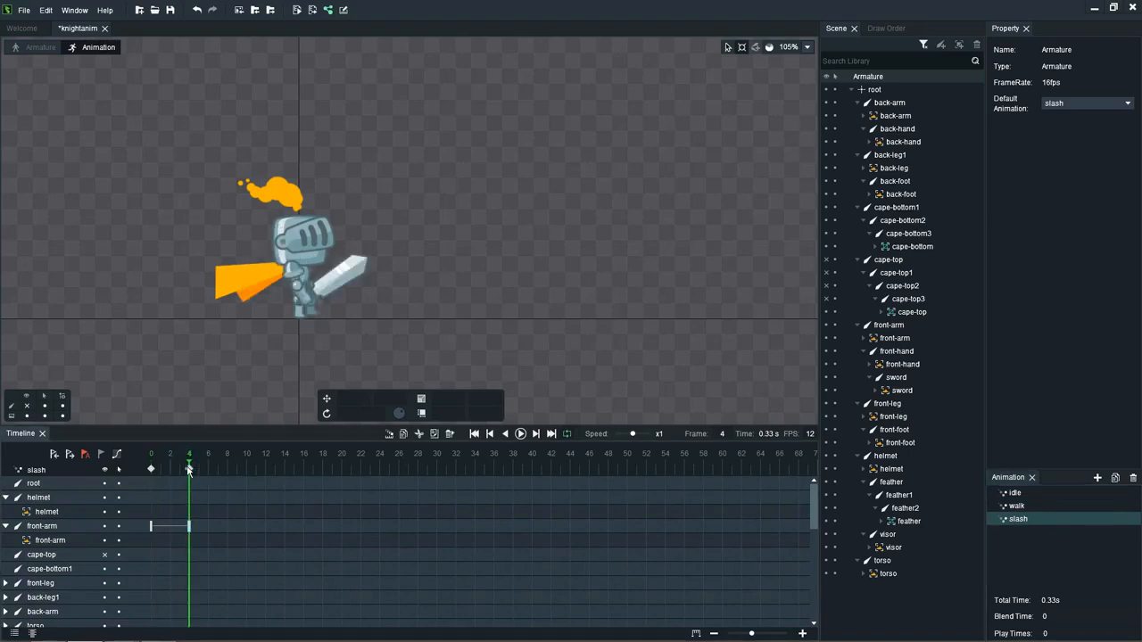
{"action": "left_click", "coordinate": [154, 469]}
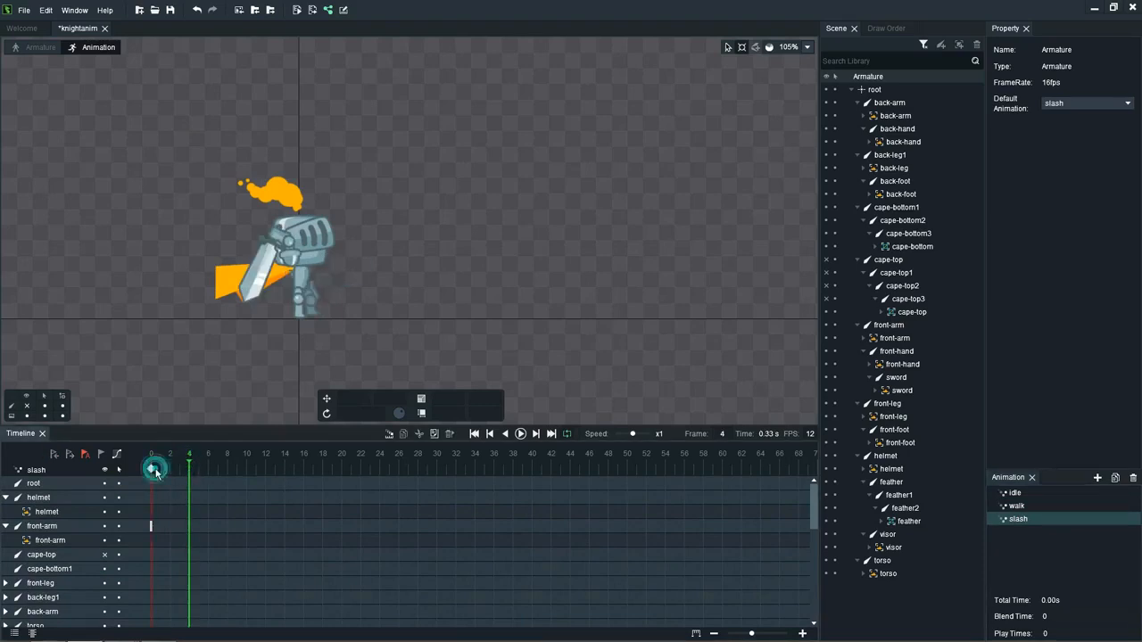
{"action": "key", "text": "Delete"}
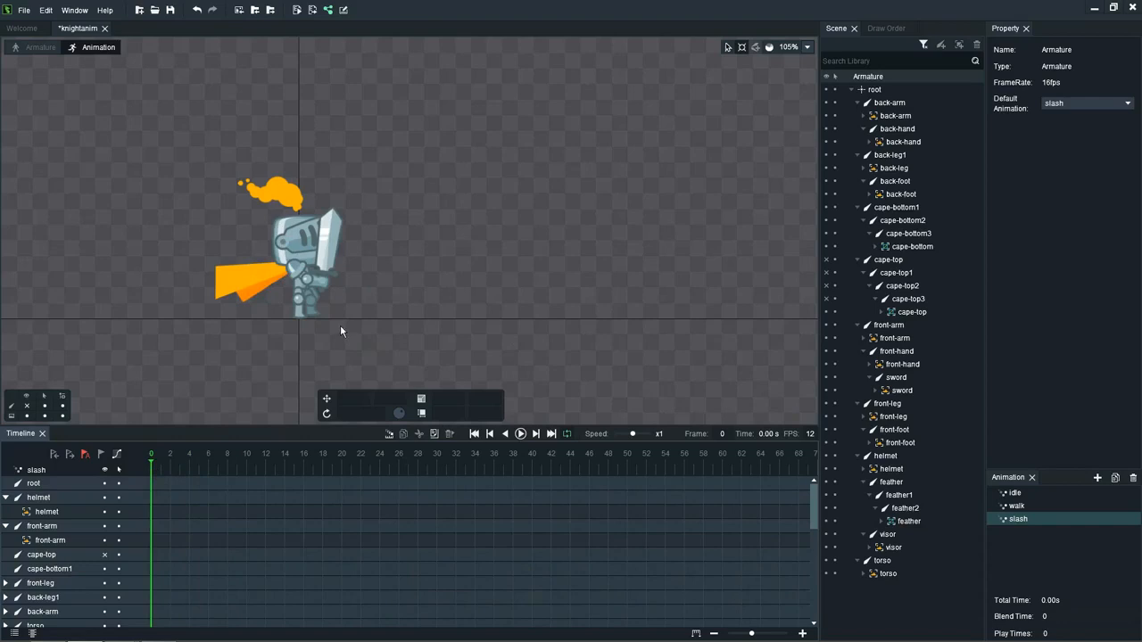
Step: Key cape-bottom, cape-top and the cape-top2 bone at frame 0, and show all bones including the hidden cape-top chain
{"action": "left_click", "coordinate": [237, 273]}
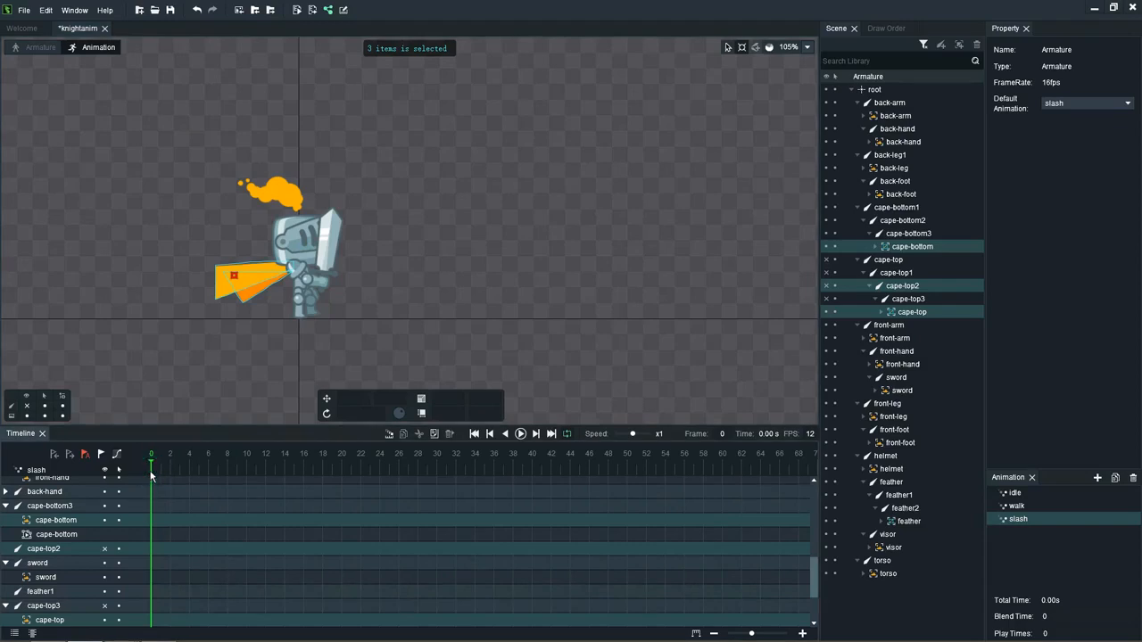
{"action": "key", "text": "k"}
{"action": "key", "text": "ctrl+h"}
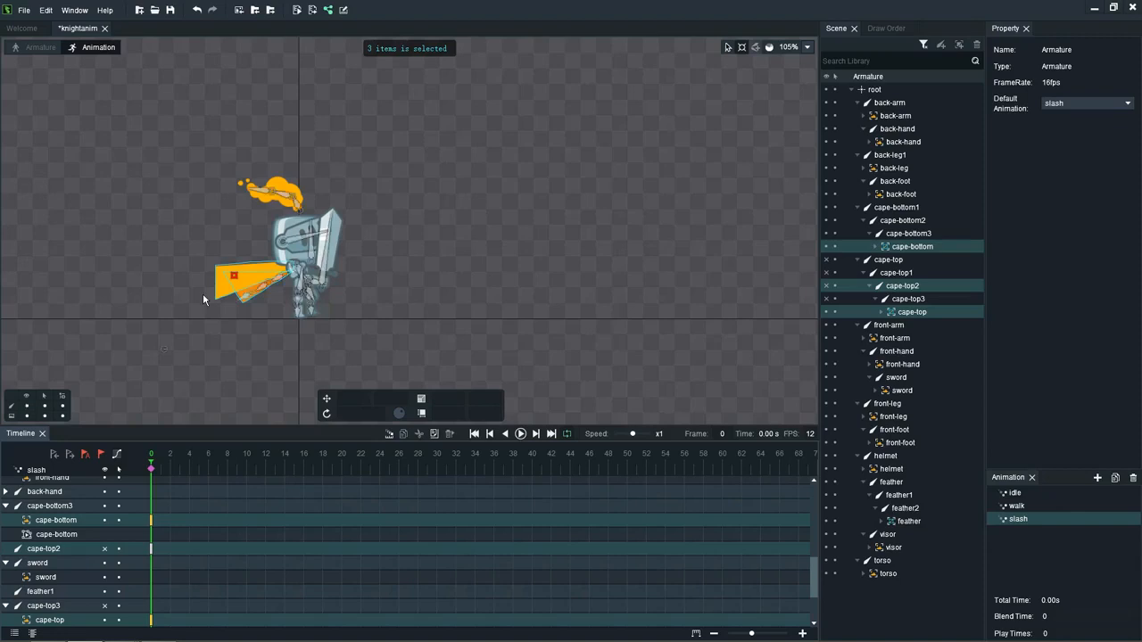
{"action": "left_click", "coordinate": [178, 290]}
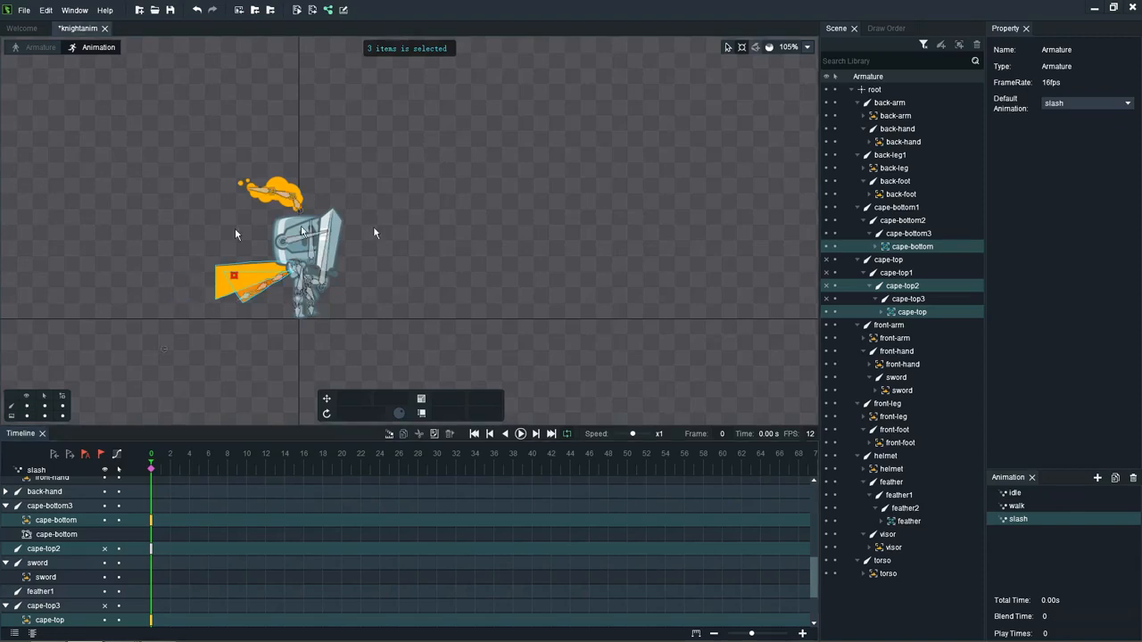
{"action": "left_click", "coordinate": [826, 300]}
{"action": "left_click", "coordinate": [827, 77]}
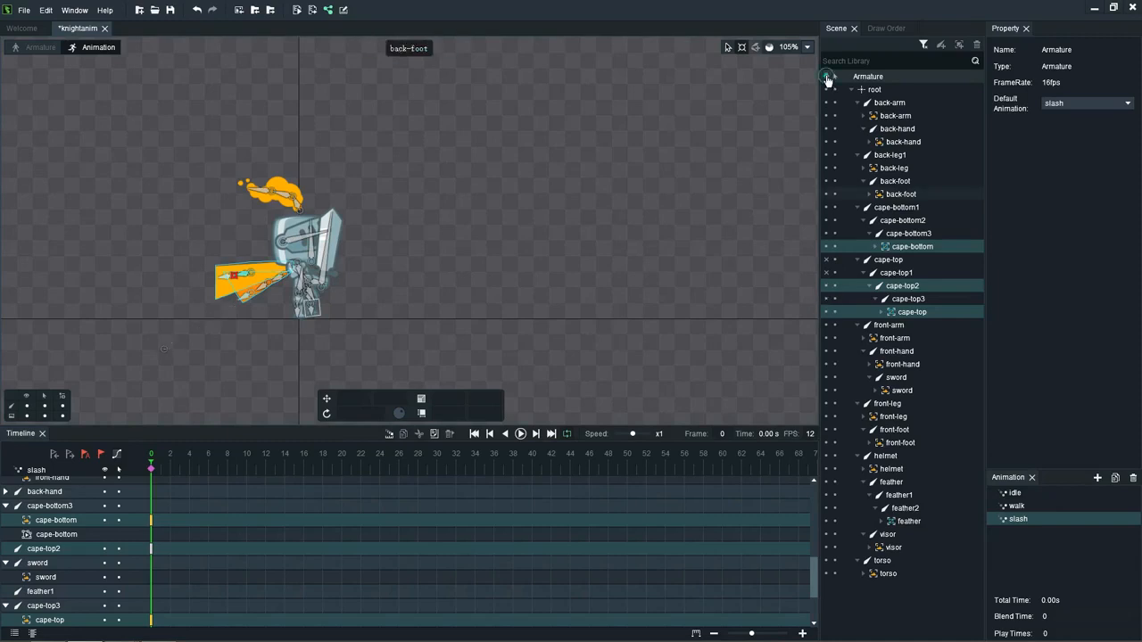
{"action": "left_click", "coordinate": [429, 185]}
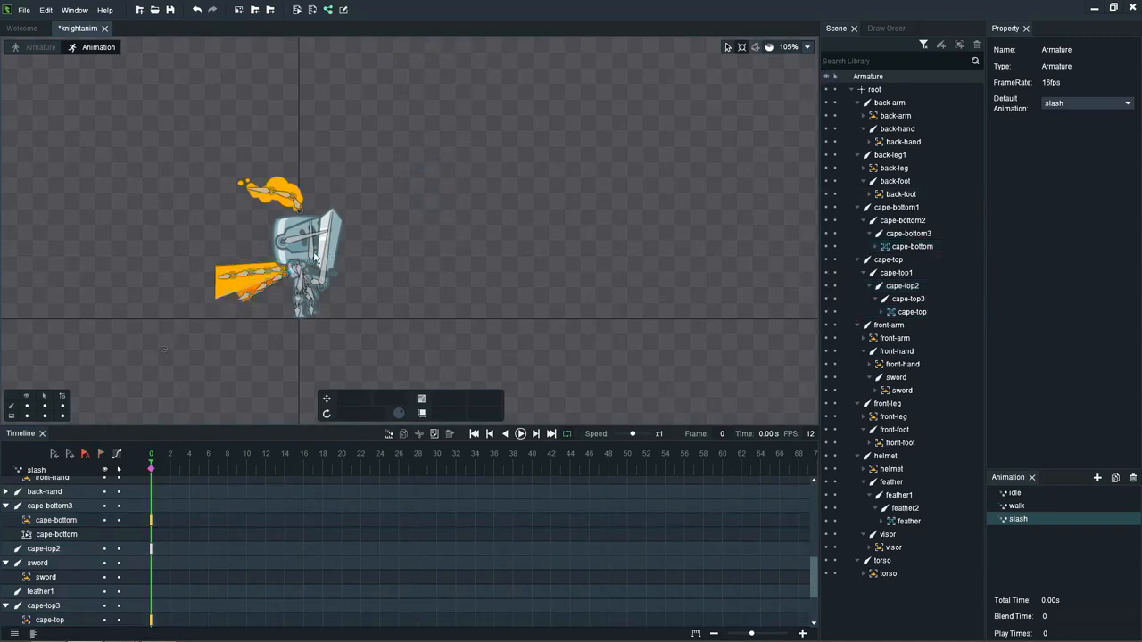
Step: Rotate the front-hand bone to about -15 at frame 0 so the sword tilts forward
{"action": "scroll", "coordinate": [312, 254], "scroll_direction": "up", "scroll_amount": 2}
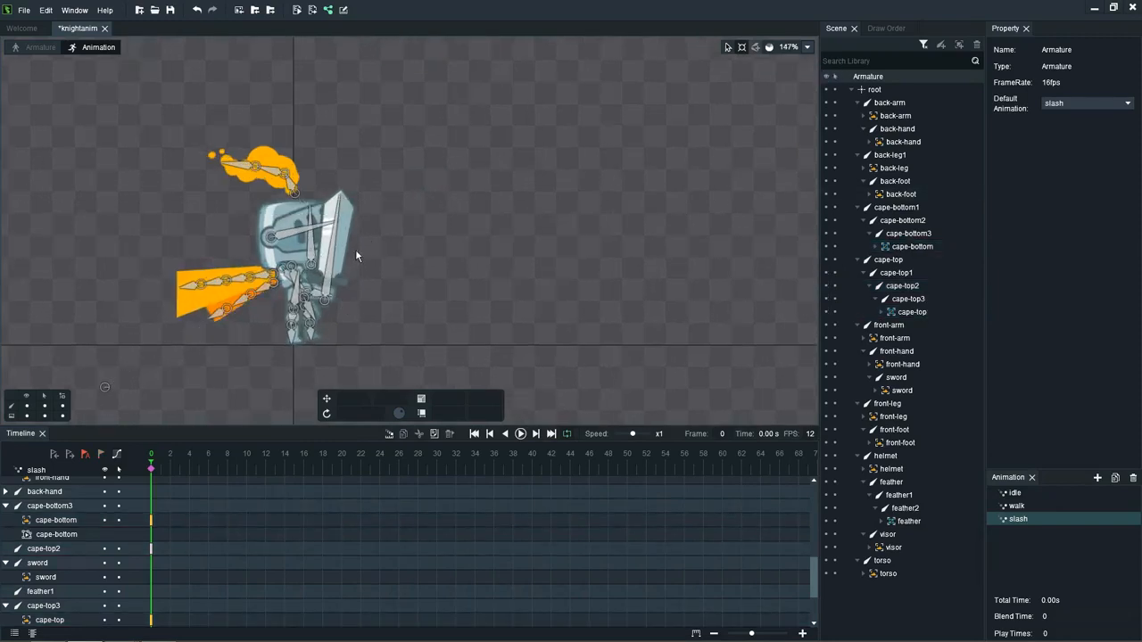
{"action": "left_click", "coordinate": [322, 298]}
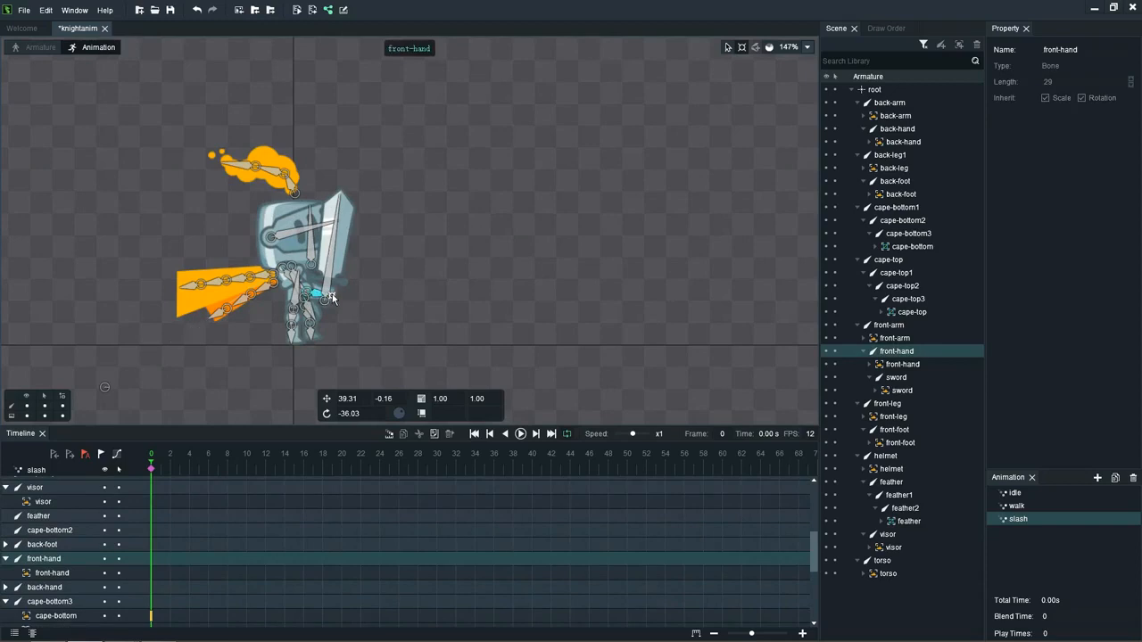
{"action": "left_click_drag", "start_coordinate": [331, 299], "coordinate": [327, 301]}
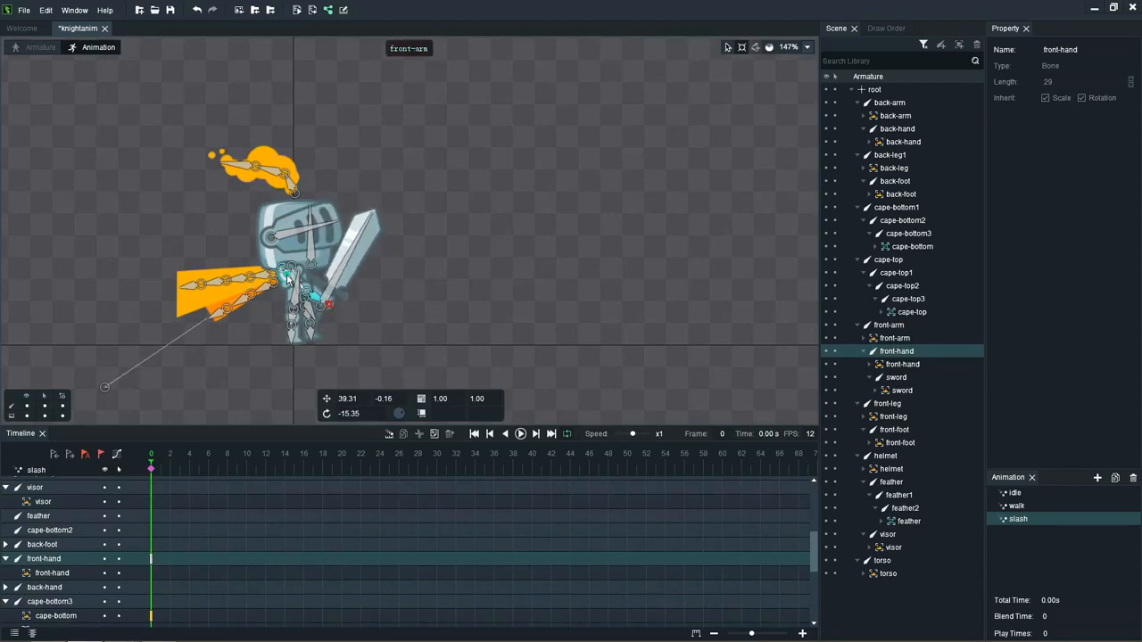
{"action": "left_click", "coordinate": [286, 278]}
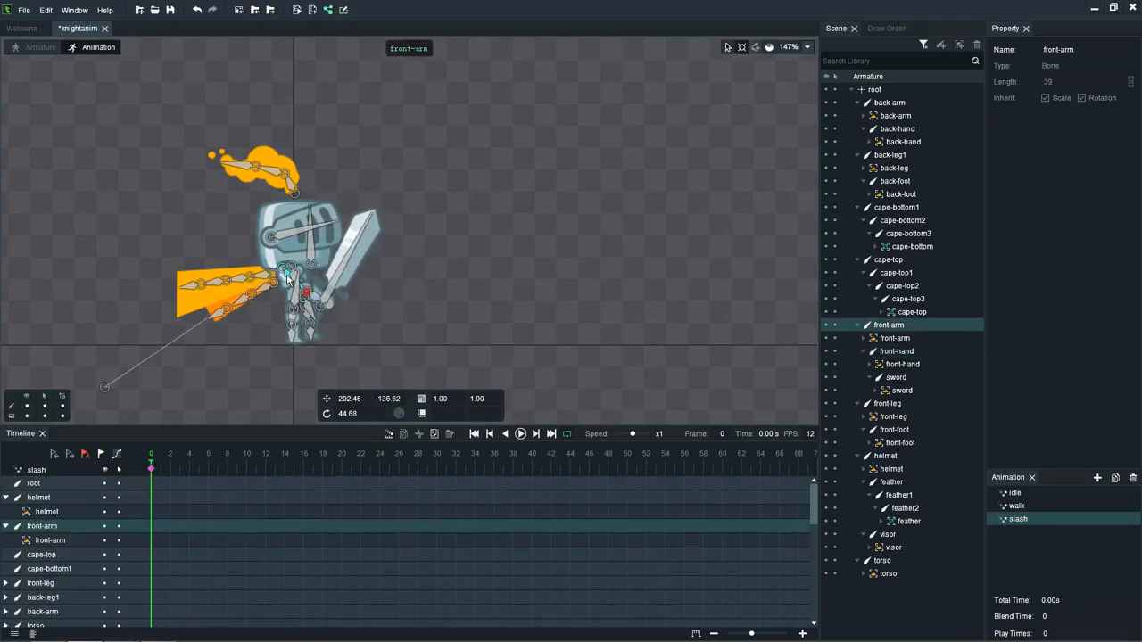
{"action": "left_click", "coordinate": [327, 304]}
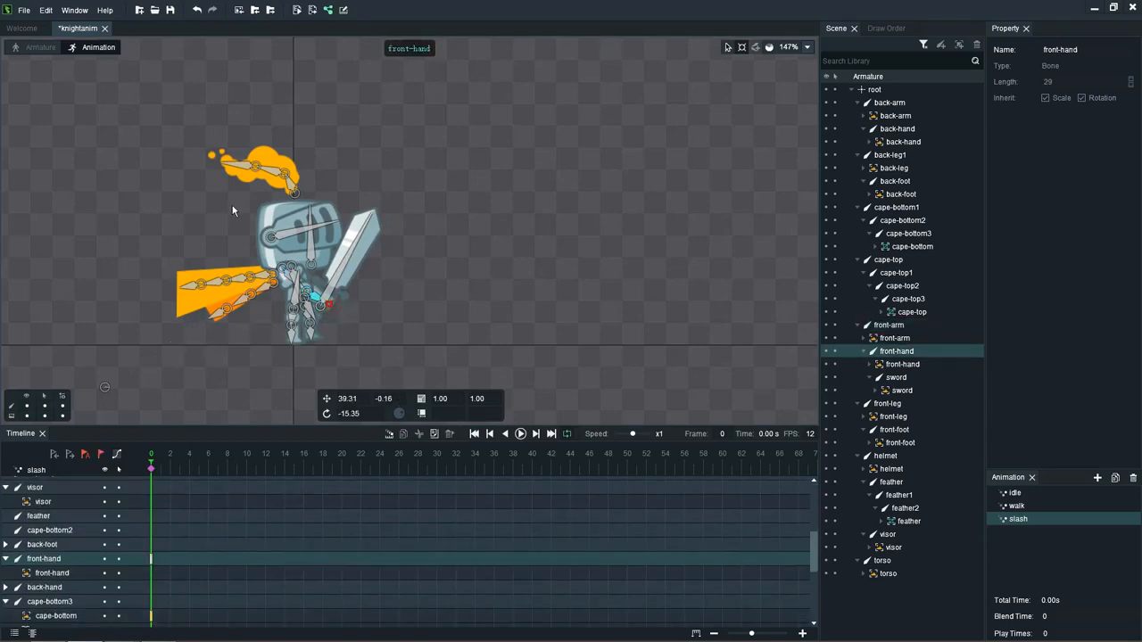
Step: At frame 3, key a wind-up pose with front-hand rotated to about -74 and front-arm to about -84
{"action": "left_click", "coordinate": [172, 470]}
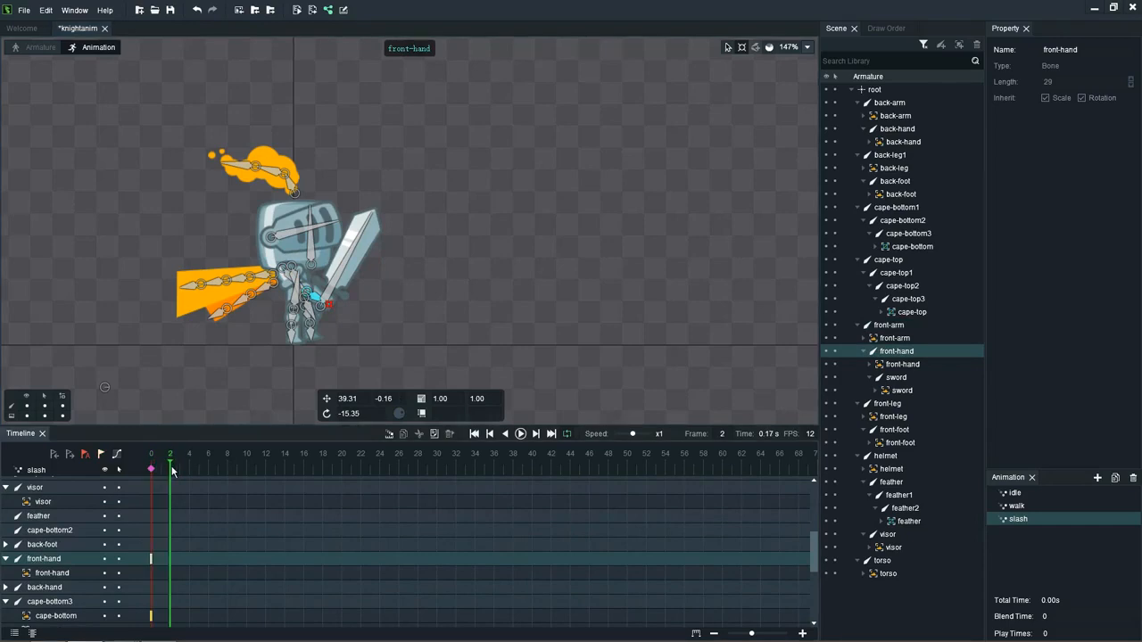
{"action": "left_click", "coordinate": [182, 470]}
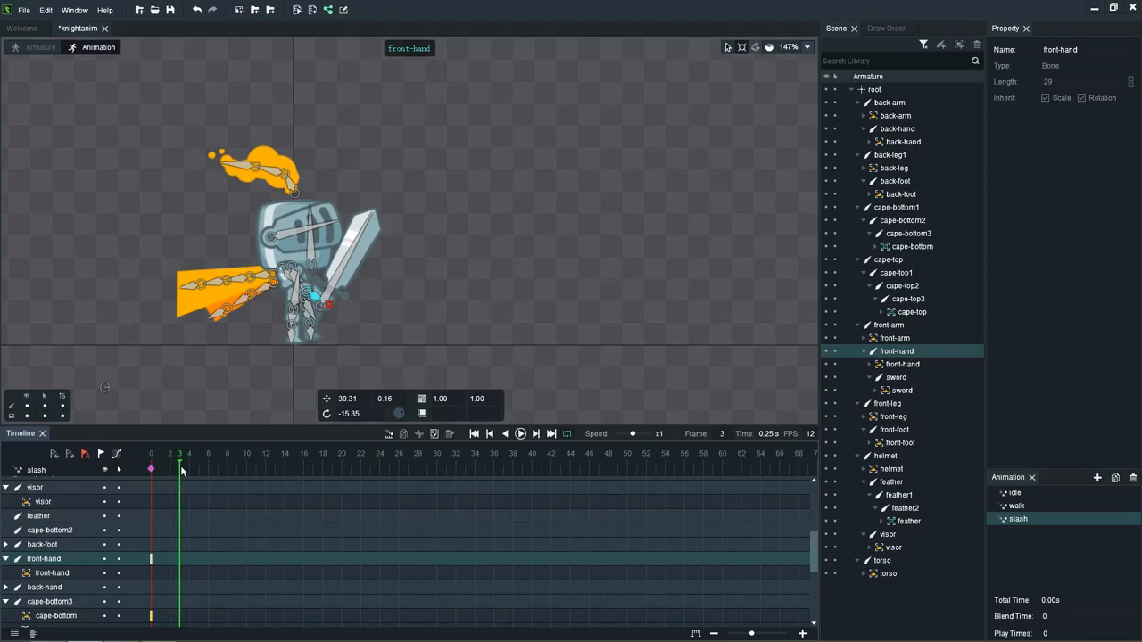
{"action": "key", "text": "k"}
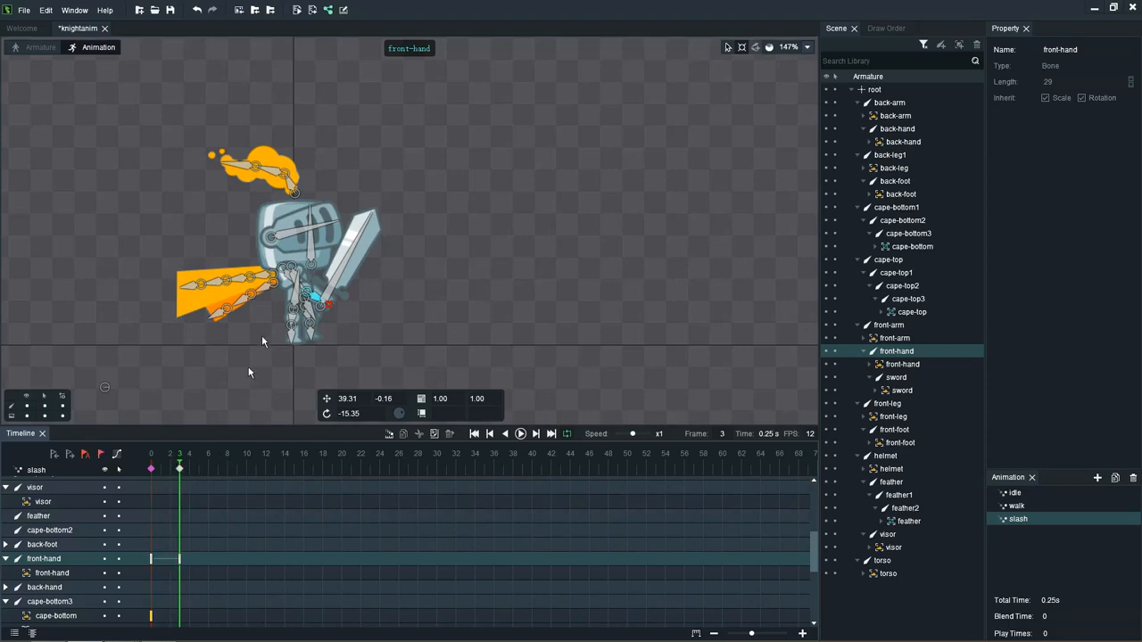
{"action": "left_click_drag", "start_coordinate": [327, 304], "coordinate": [322, 265]}
{"action": "left_click", "coordinate": [308, 288]}
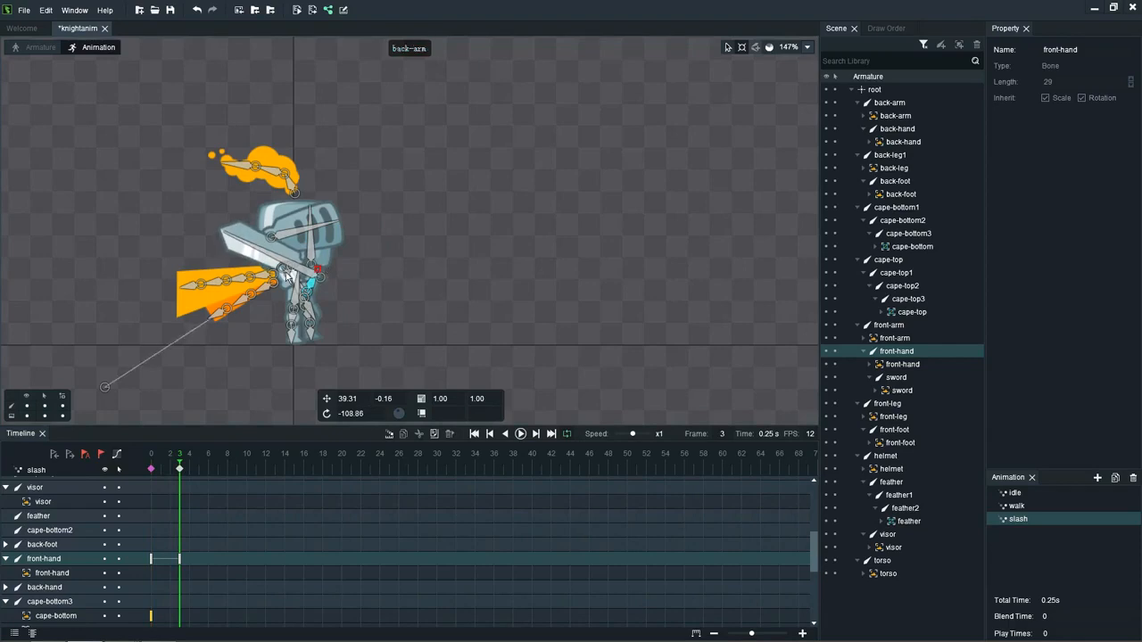
{"action": "left_click_drag", "start_coordinate": [316, 300], "coordinate": [309, 220]}
{"action": "left_click", "coordinate": [299, 236]}
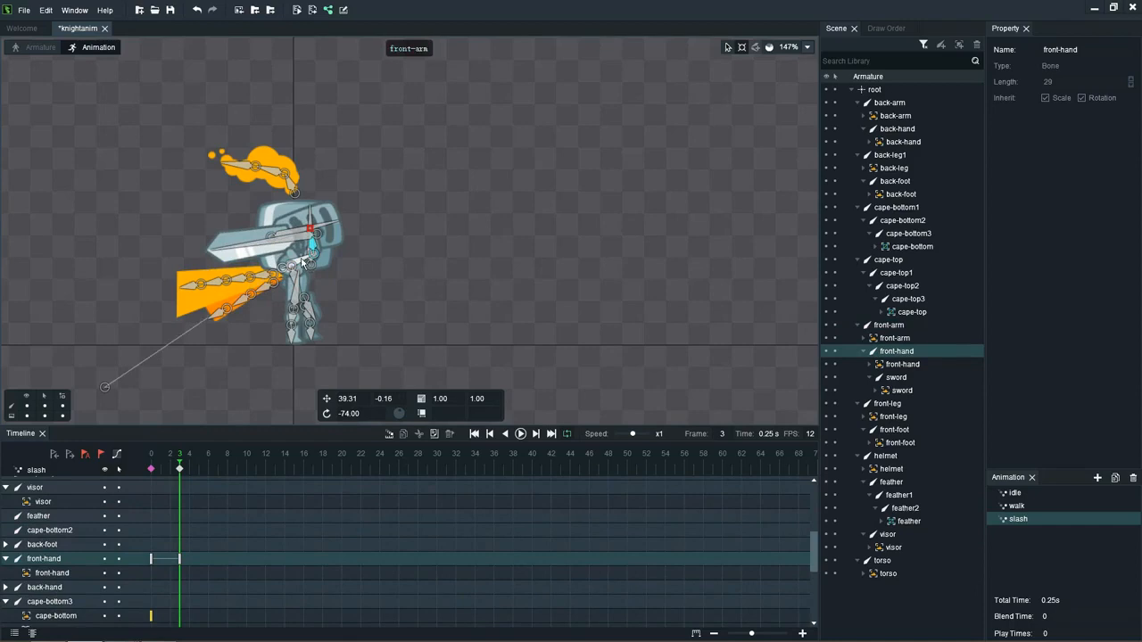
{"action": "left_click", "coordinate": [312, 263]}
{"action": "left_click_drag", "start_coordinate": [312, 260], "coordinate": [287, 233]}
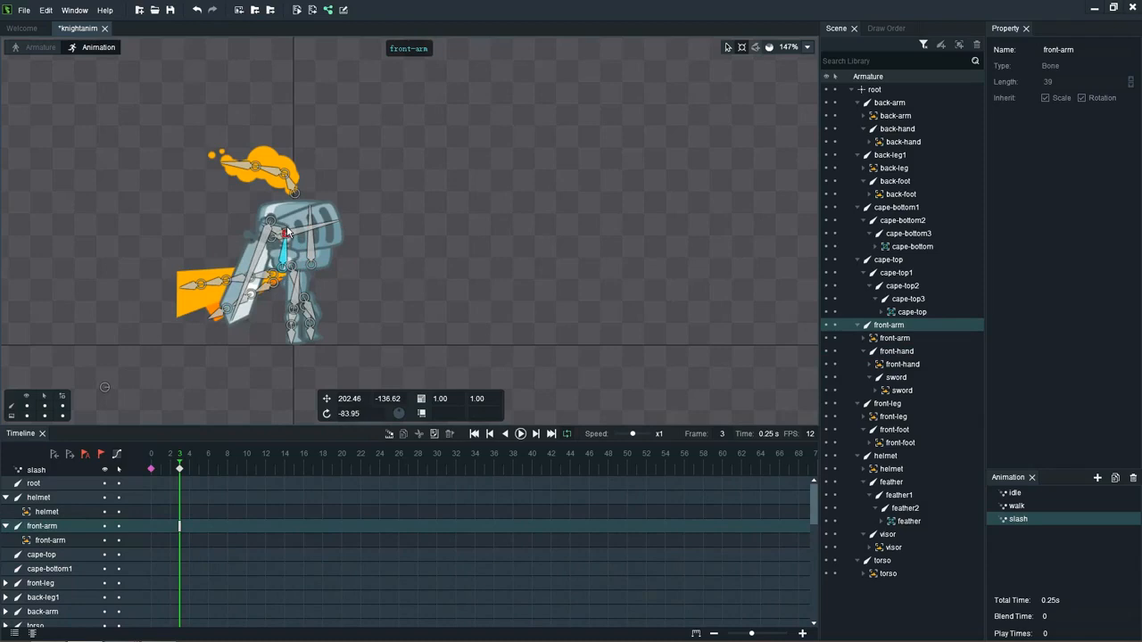
Step: Key front-arm at frame 4 and rotate the front-hand bone to about -11
{"action": "left_click", "coordinate": [190, 471]}
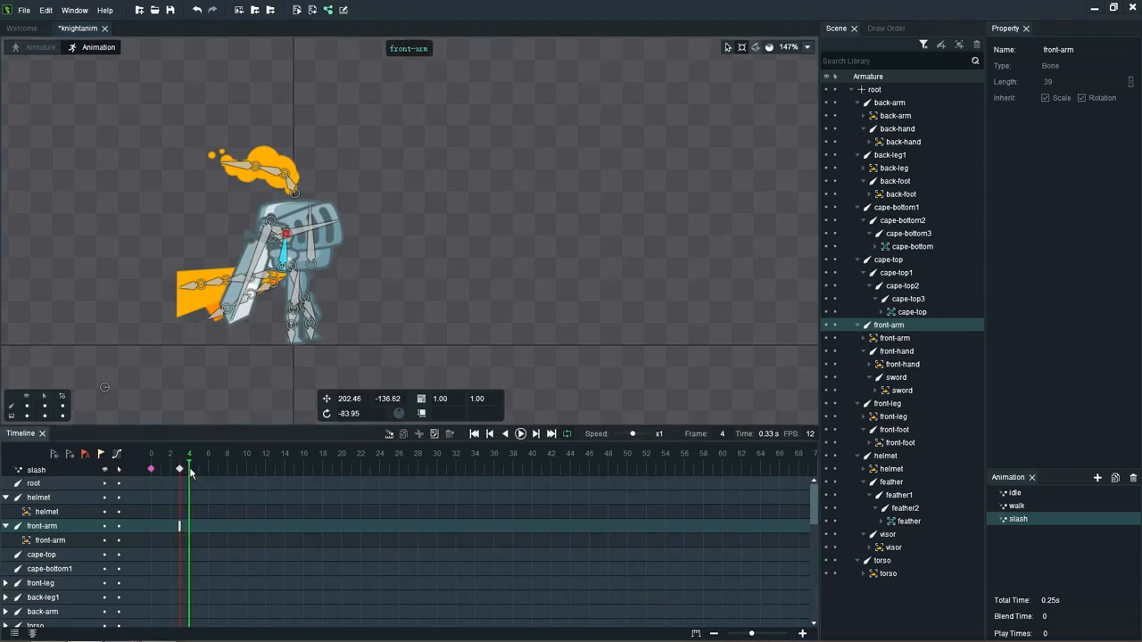
{"action": "key", "text": "k"}
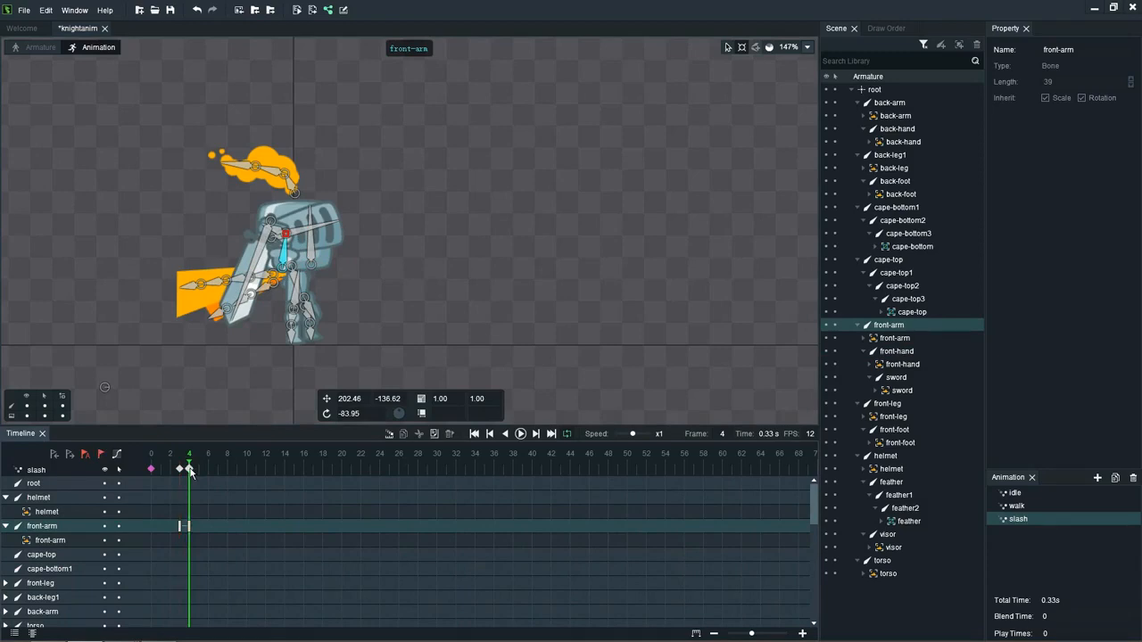
{"action": "left_click", "coordinate": [279, 230]}
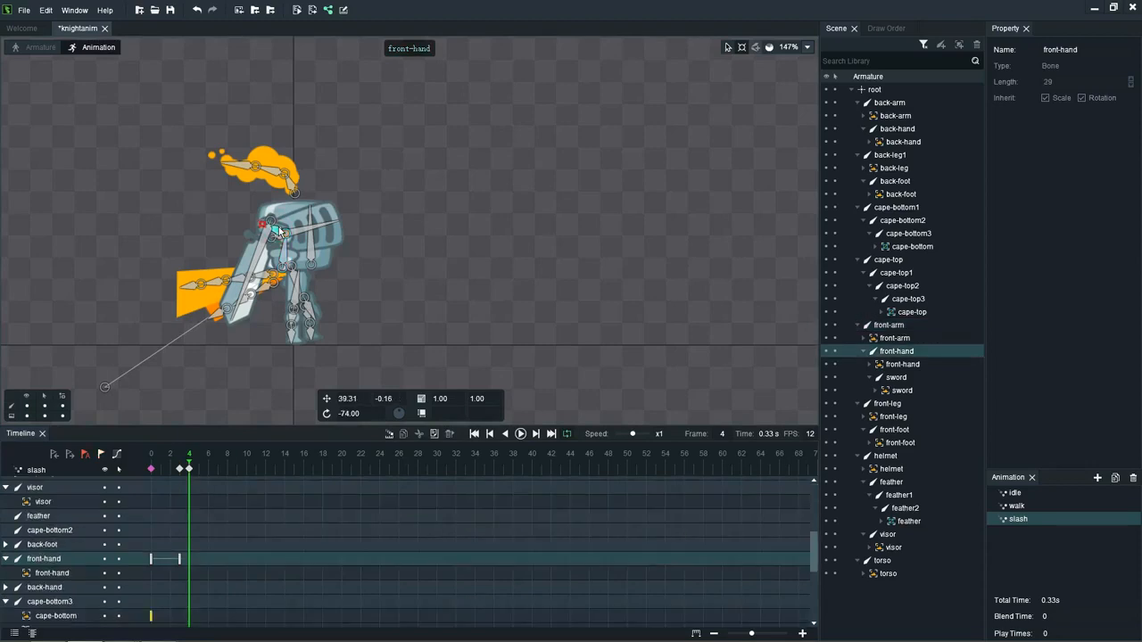
{"action": "left_click", "coordinate": [265, 222]}
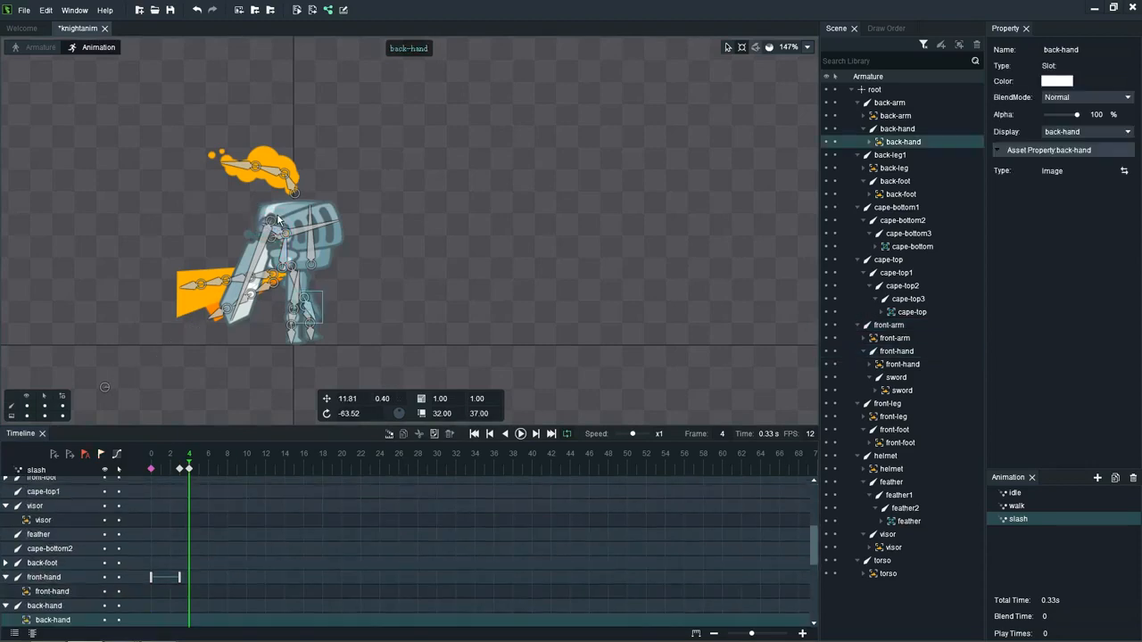
{"action": "left_click_drag", "start_coordinate": [266, 222], "coordinate": [273, 216]}
{"action": "left_click", "coordinate": [412, 218]}
{"action": "scroll", "coordinate": [275, 229], "scroll_direction": "up", "scroll_amount": 2}
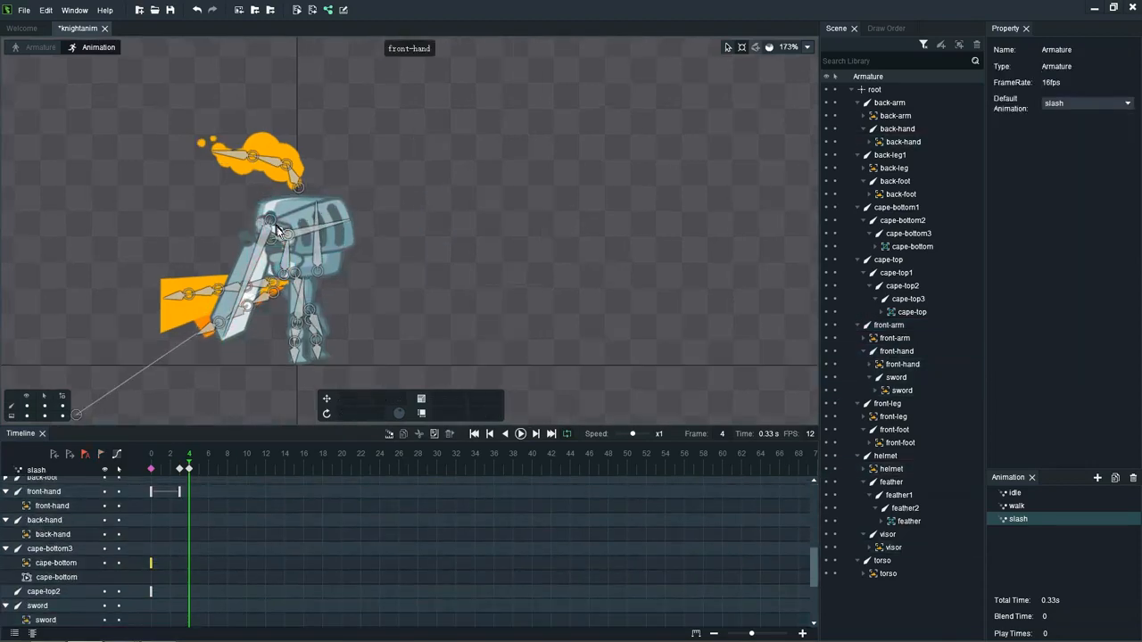
{"action": "left_click", "coordinate": [266, 224]}
{"action": "left_click_drag", "start_coordinate": [265, 225], "coordinate": [282, 204]}
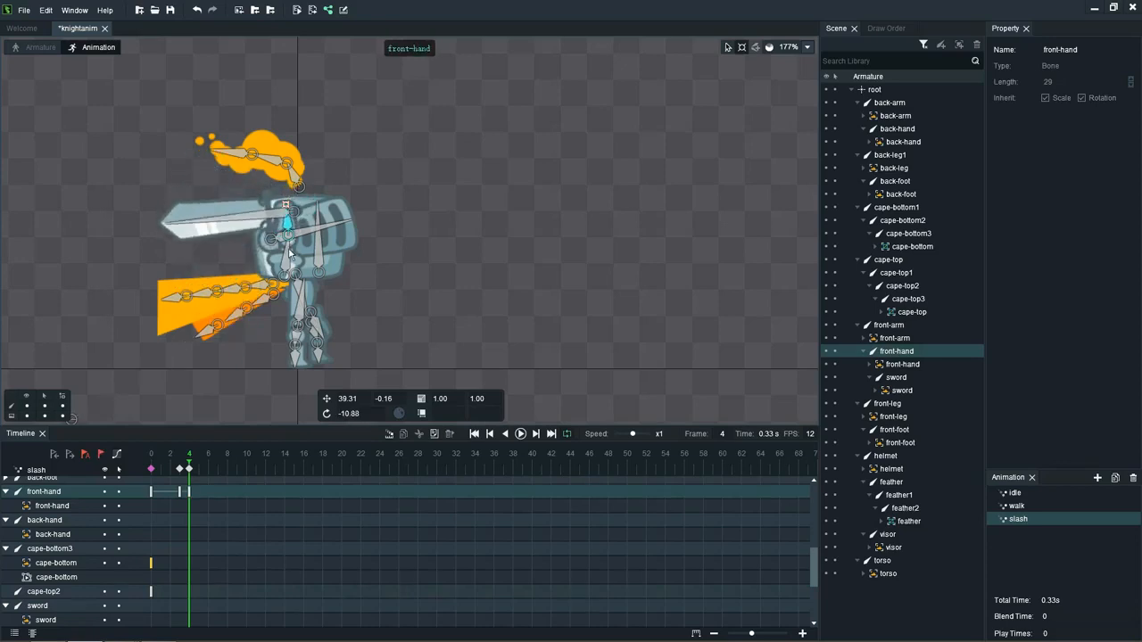
Step: Swing front-arm down to about 45 at frame 4 and rotate front-hand to about -8
{"action": "left_click", "coordinate": [286, 254]}
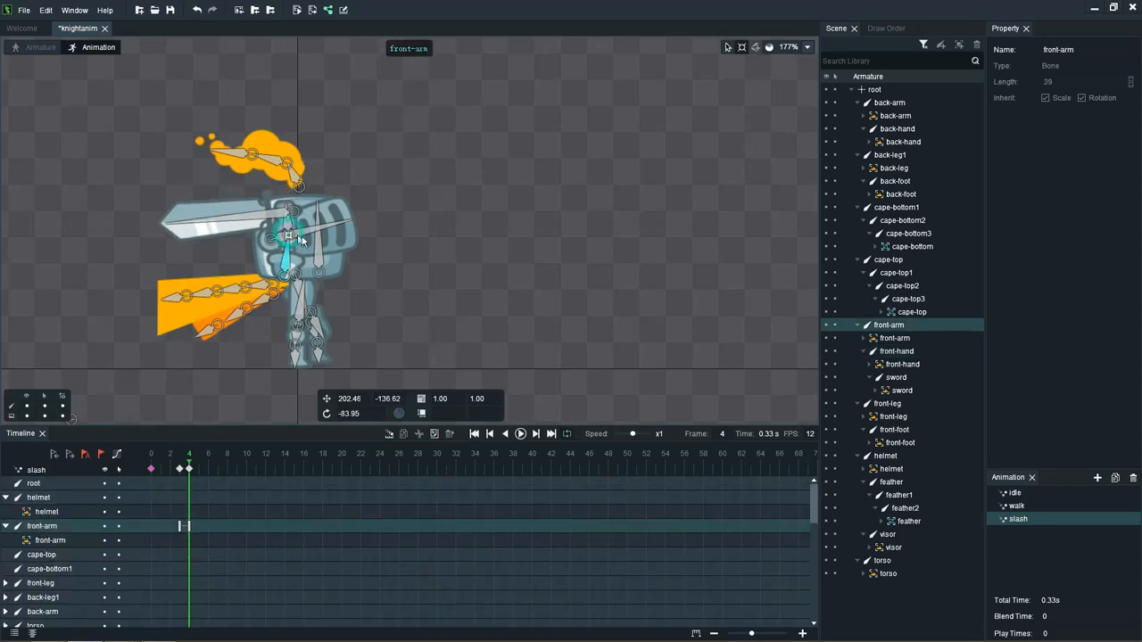
{"action": "left_click_drag", "start_coordinate": [289, 237], "coordinate": [313, 304]}
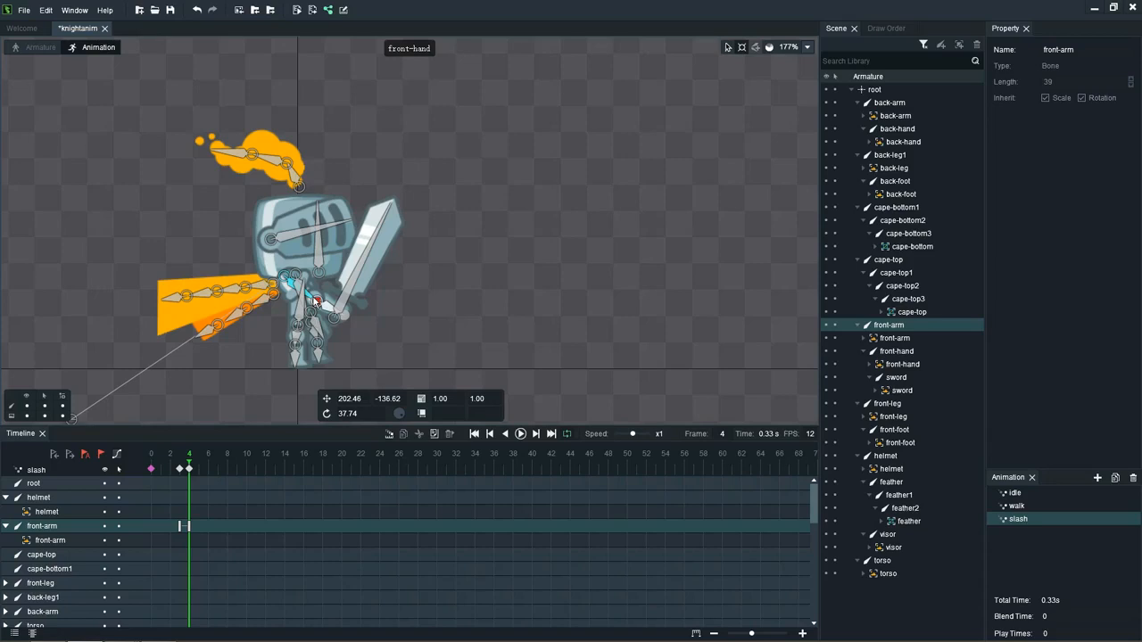
{"action": "left_click_drag", "start_coordinate": [314, 301], "coordinate": [338, 323]}
{"action": "left_click", "coordinate": [323, 319]}
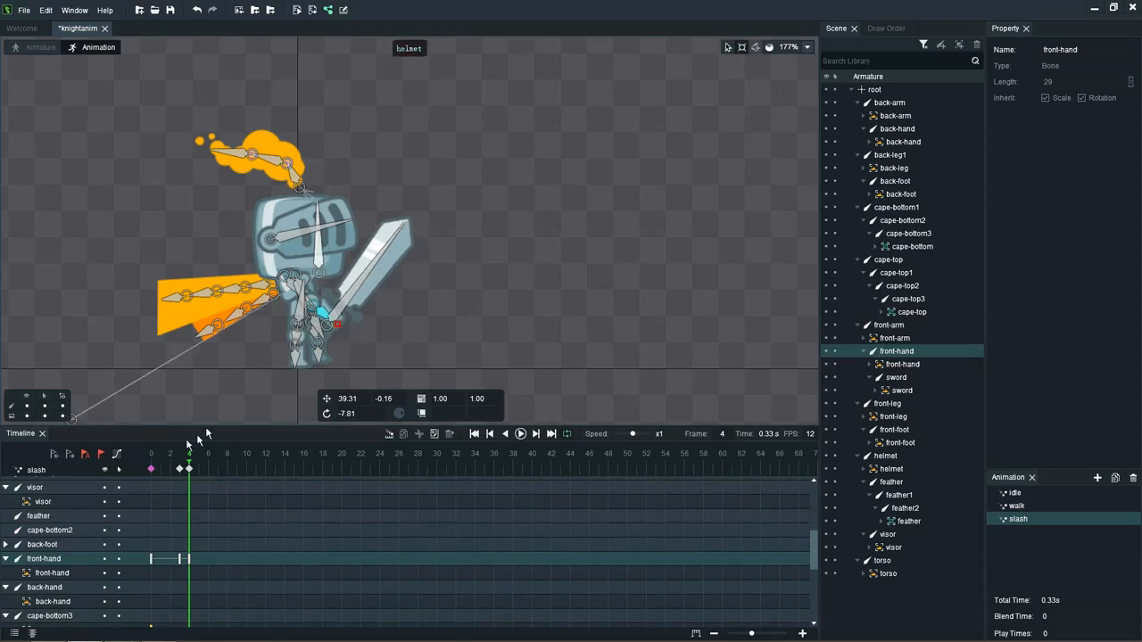
Step: Key front-hand at frame 5 and lower front-arm to a rotation of about 59
{"action": "left_click", "coordinate": [179, 465]}
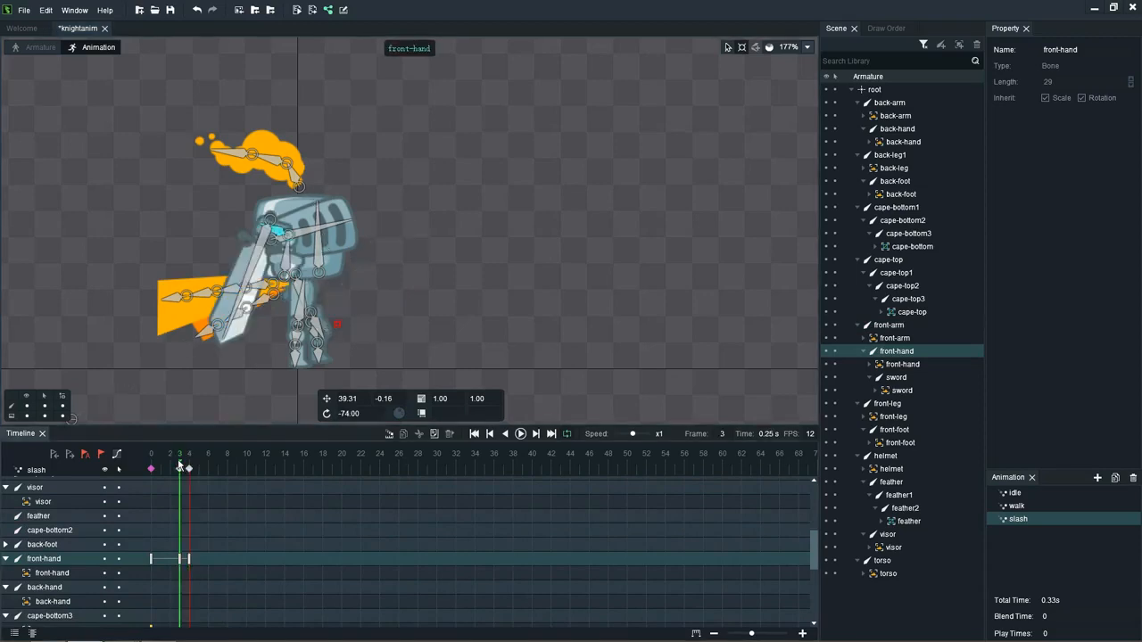
{"action": "left_click", "coordinate": [198, 466]}
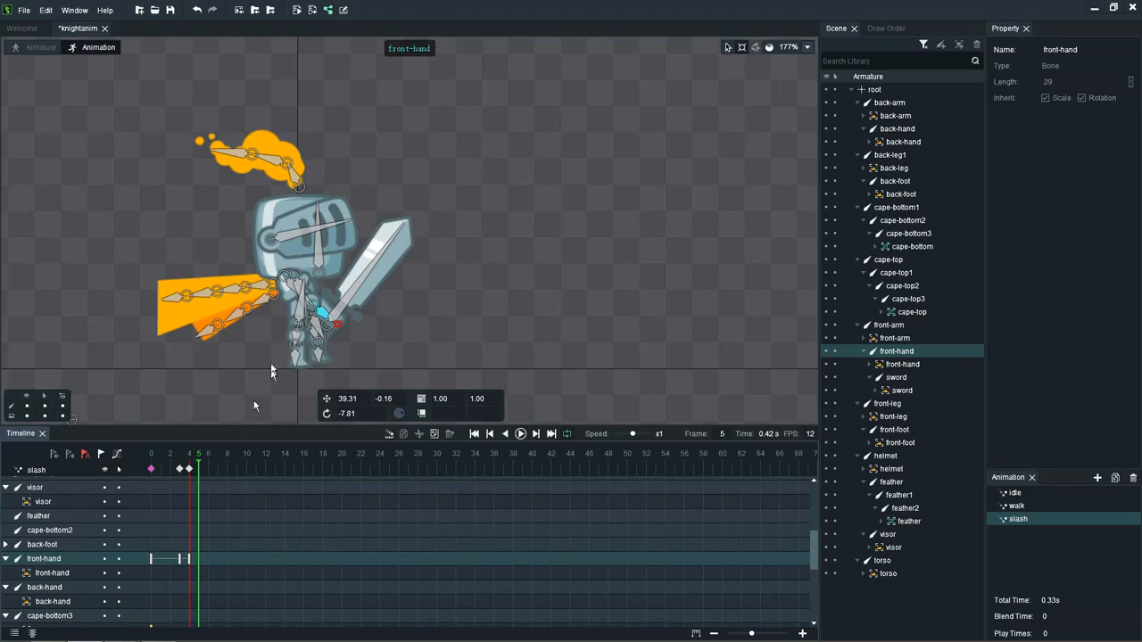
{"action": "key", "text": "k"}
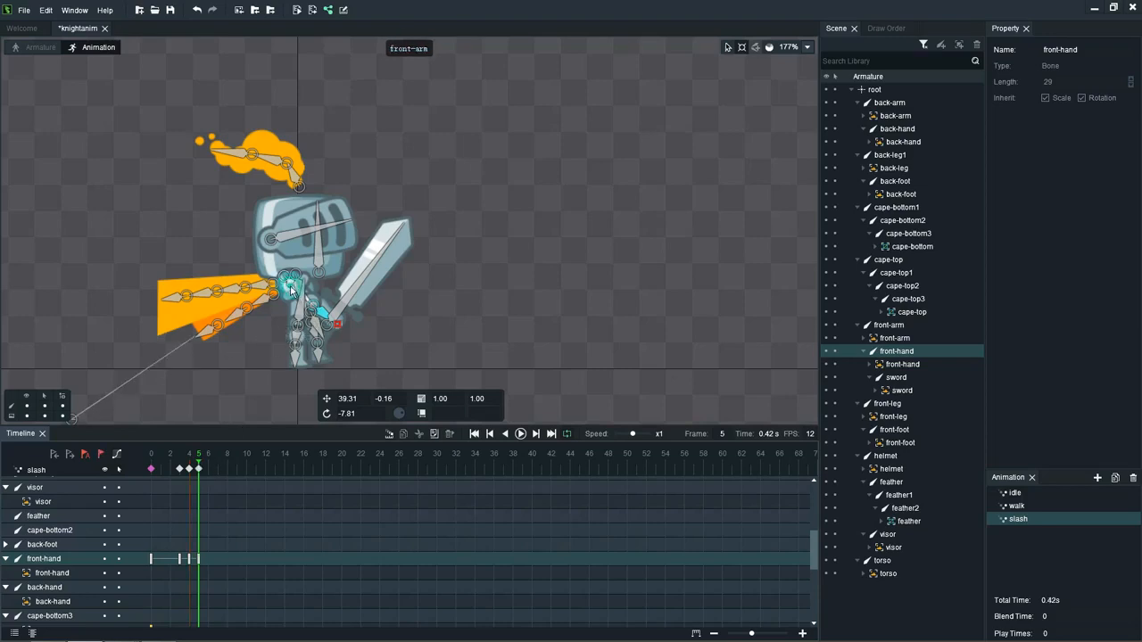
{"action": "left_click", "coordinate": [291, 291]}
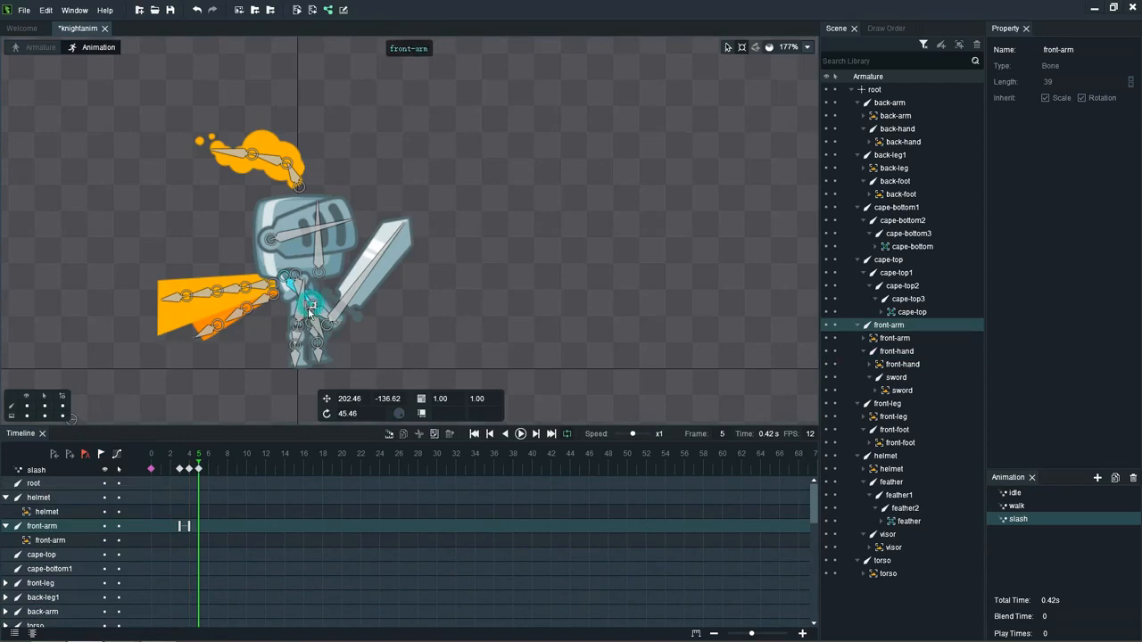
{"action": "left_click_drag", "start_coordinate": [312, 309], "coordinate": [315, 332]}
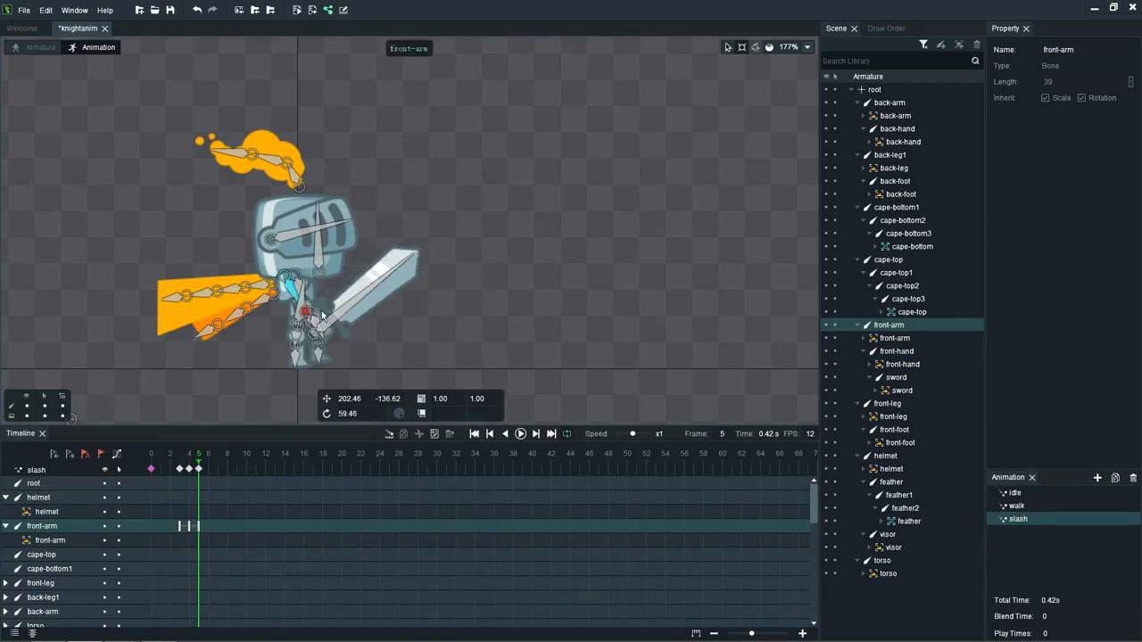
Step: Rotate front-hand back to about -32 at frame 4, and compare the pose with frame 5
{"action": "left_click", "coordinate": [189, 469]}
{"action": "left_click", "coordinate": [339, 321]}
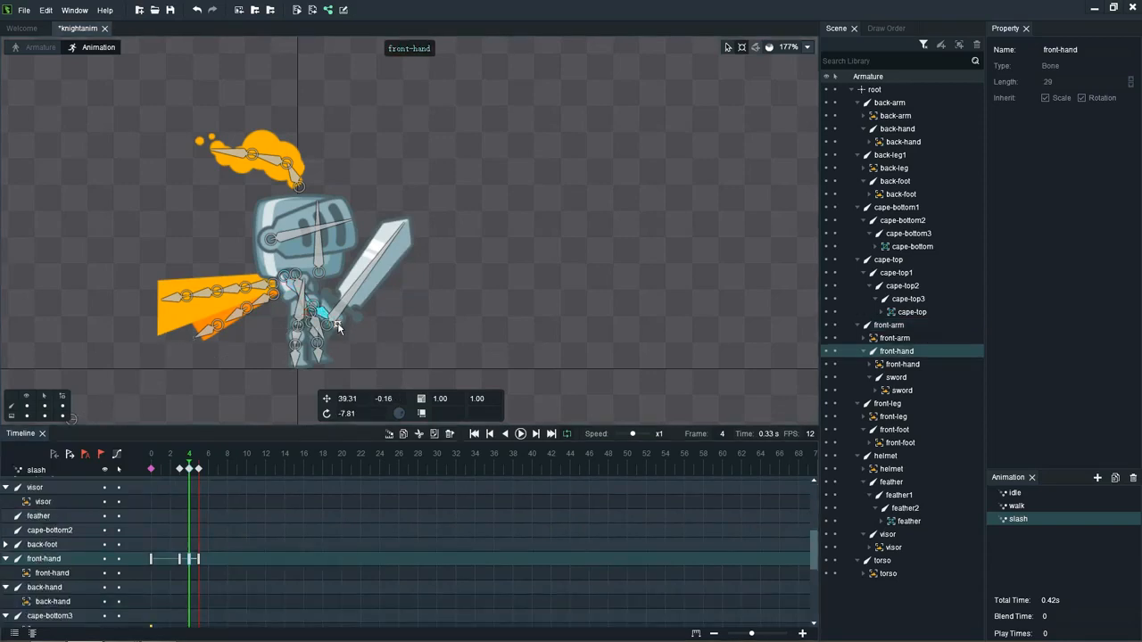
{"action": "left_click_drag", "start_coordinate": [340, 328], "coordinate": [337, 320]}
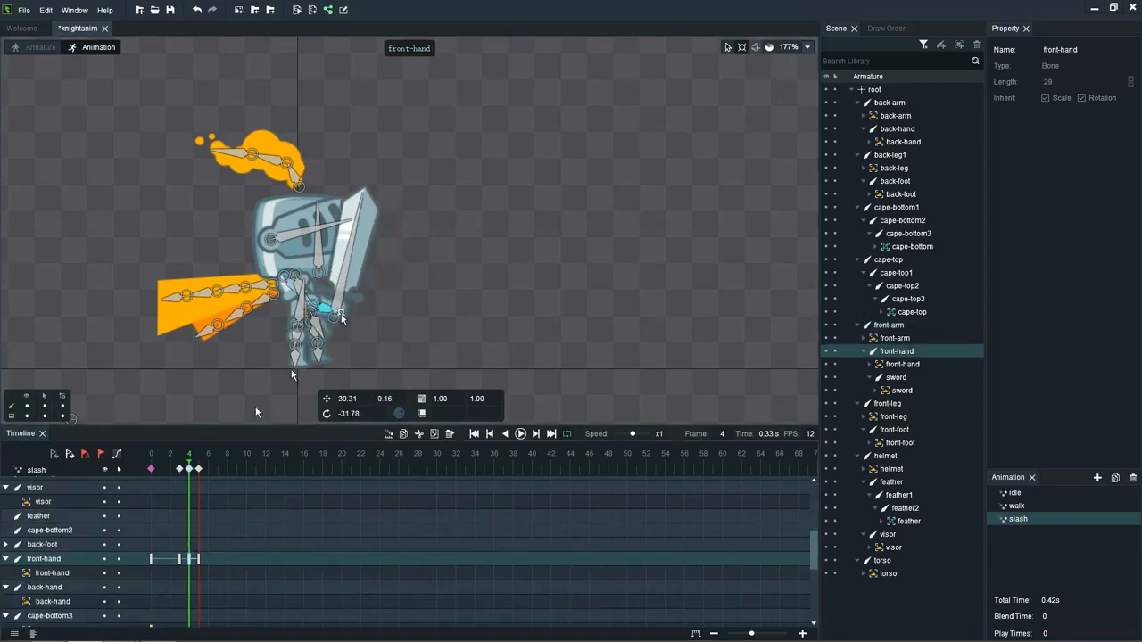
{"action": "left_click", "coordinate": [198, 464]}
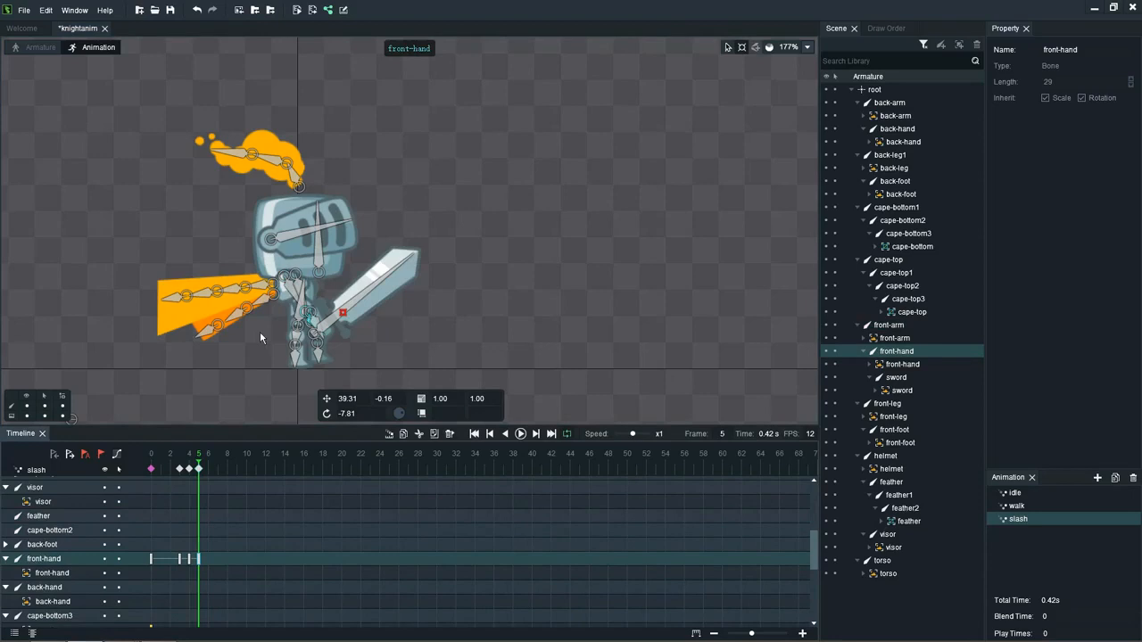
Step: At frame 5, lower the front-arm bone to a rotation of about 72 and rotate front-hand to about -3
{"action": "left_click", "coordinate": [291, 289]}
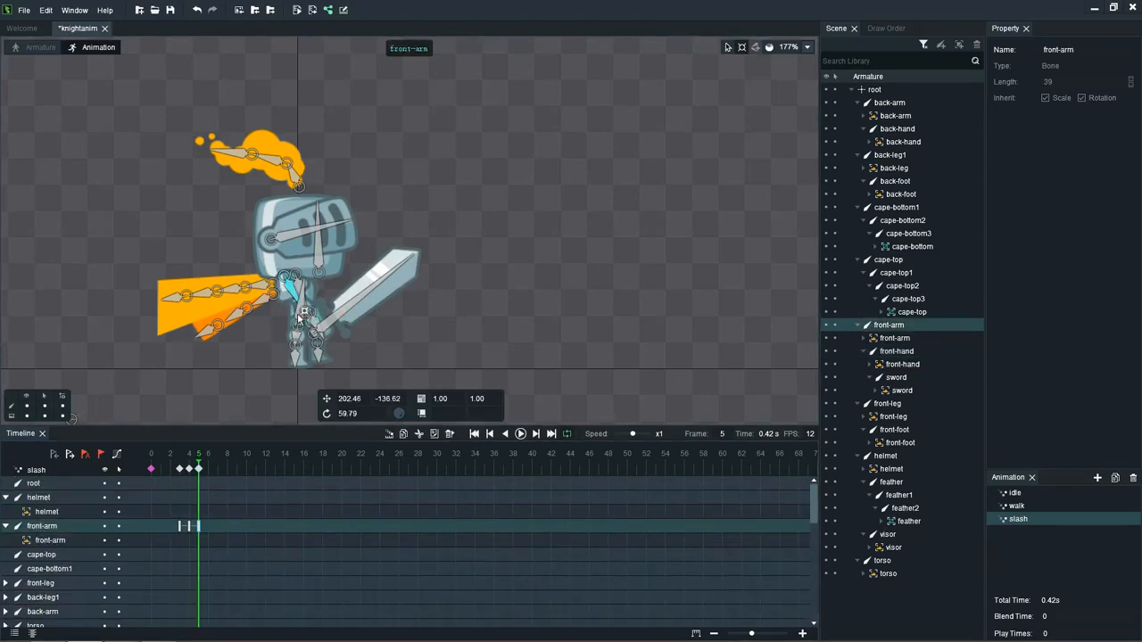
{"action": "left_click_drag", "start_coordinate": [299, 319], "coordinate": [309, 348]}
{"action": "left_click", "coordinate": [312, 343]}
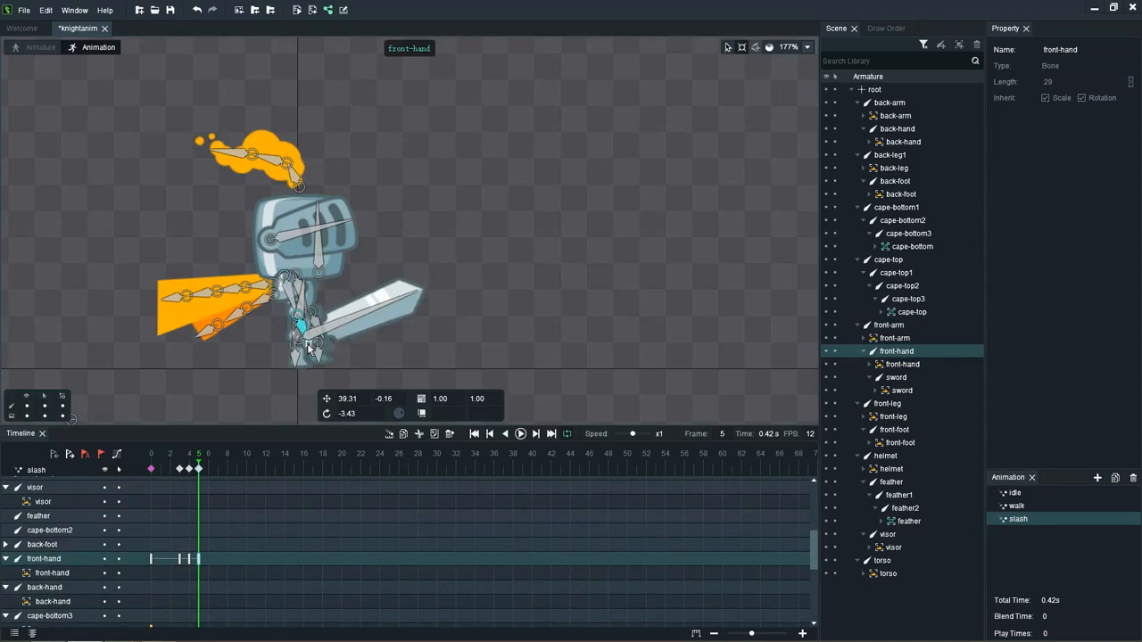
Step: Key front-arm at frame 6 with a rotation of about 99 to carry the swing further down
{"action": "left_click", "coordinate": [209, 469]}
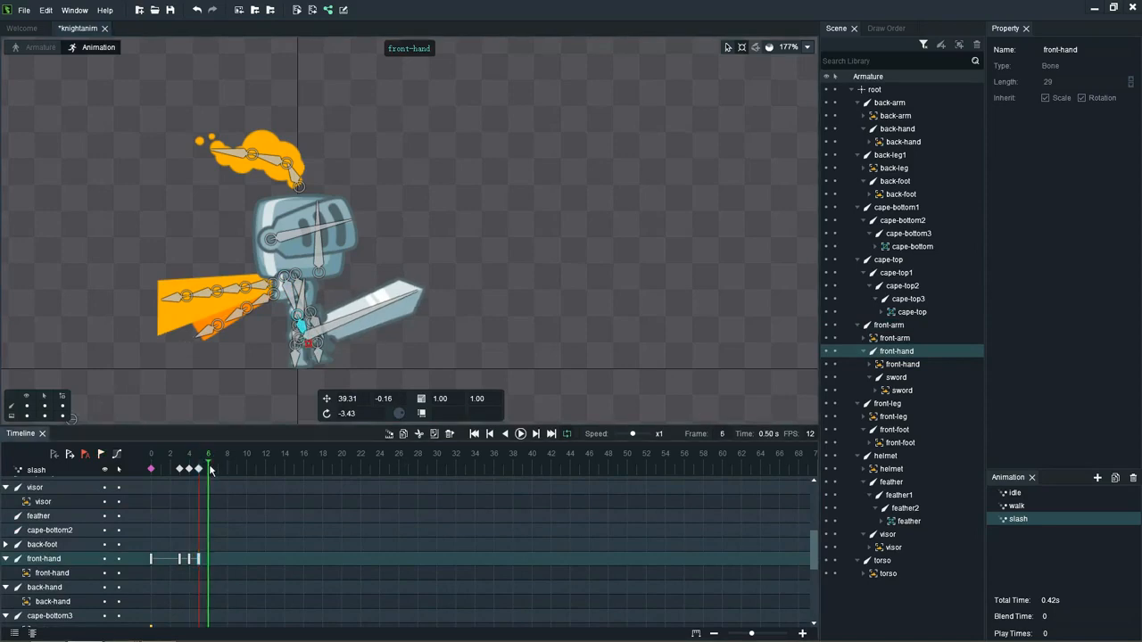
{"action": "left_click", "coordinate": [291, 296]}
{"action": "scroll", "coordinate": [294, 301], "scroll_direction": "up", "scroll_amount": 3}
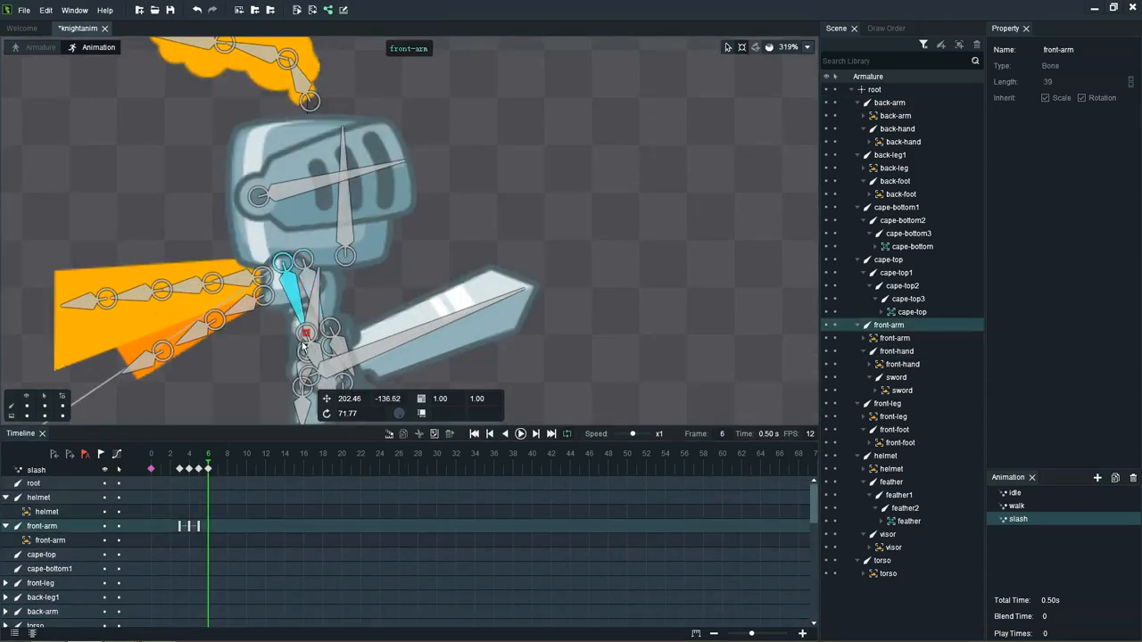
{"action": "left_click_drag", "start_coordinate": [306, 339], "coordinate": [267, 357]}
{"action": "scroll", "coordinate": [264, 367], "scroll_direction": "down", "scroll_amount": 4}
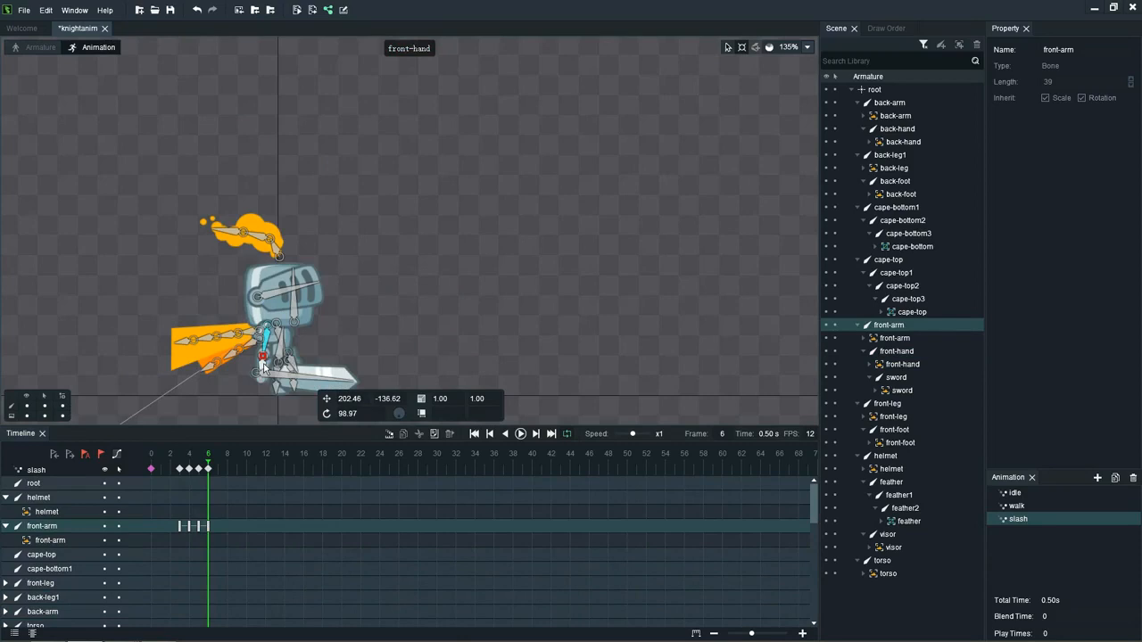
Step: Key the front-hand bone at frame 8 with a rotation of about -19 to raise the sword slightly
{"action": "left_click", "coordinate": [228, 471]}
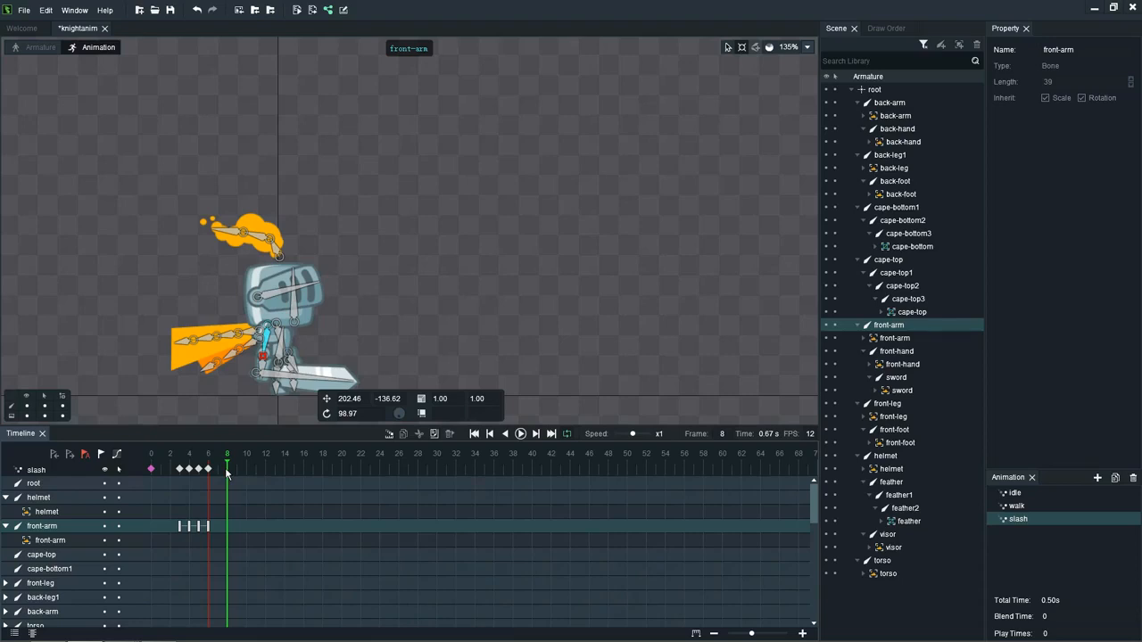
{"action": "left_click", "coordinate": [264, 372]}
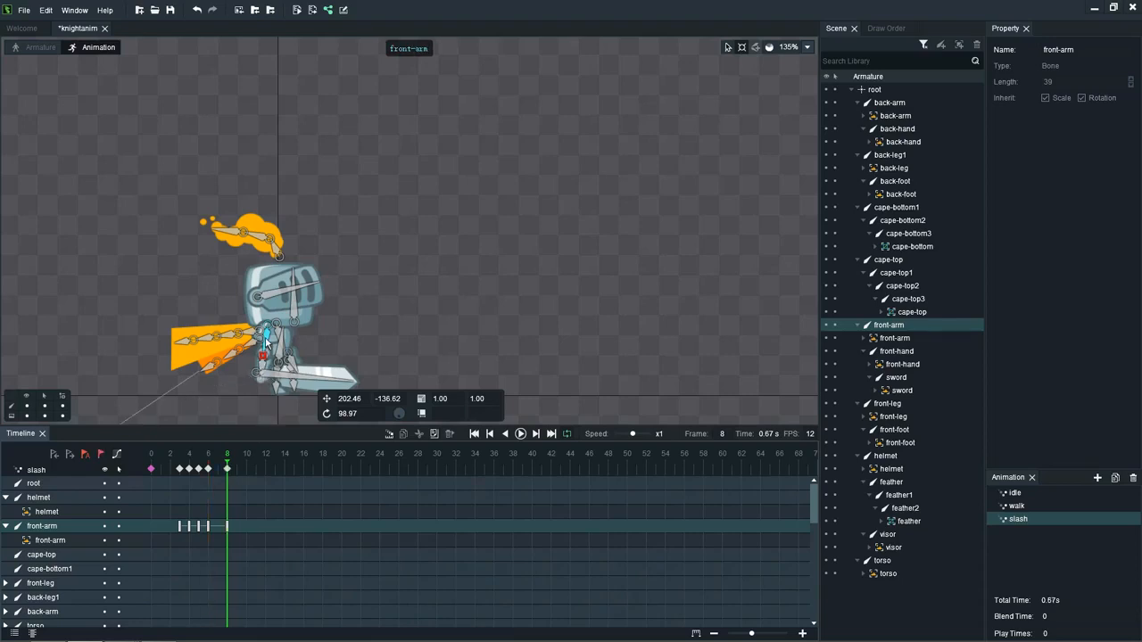
{"action": "left_click", "coordinate": [262, 382]}
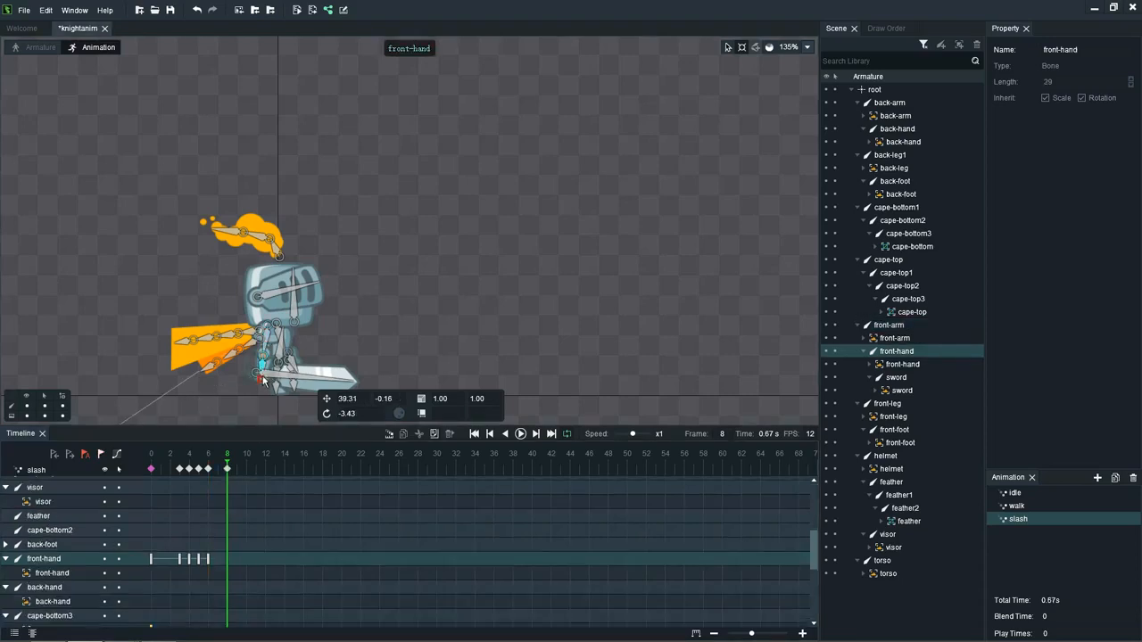
{"action": "left_click_drag", "start_coordinate": [261, 381], "coordinate": [268, 398]}
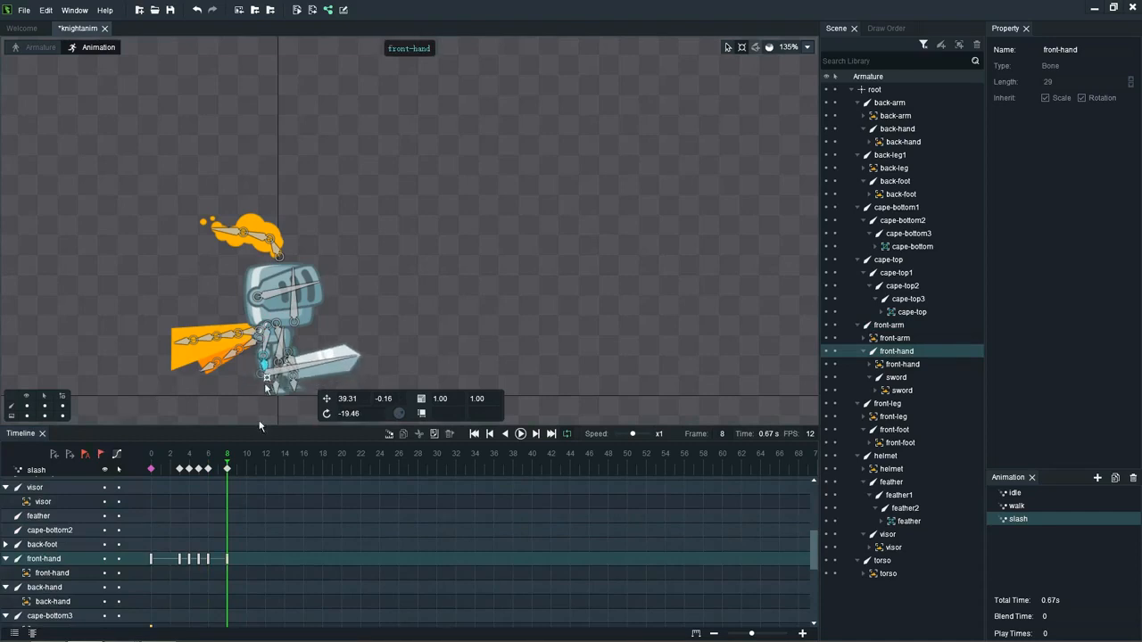
Step: Exaggerate the frame 6 pose by rotating front-arm to about 110 and front-hand to about -8
{"action": "left_click", "coordinate": [209, 469]}
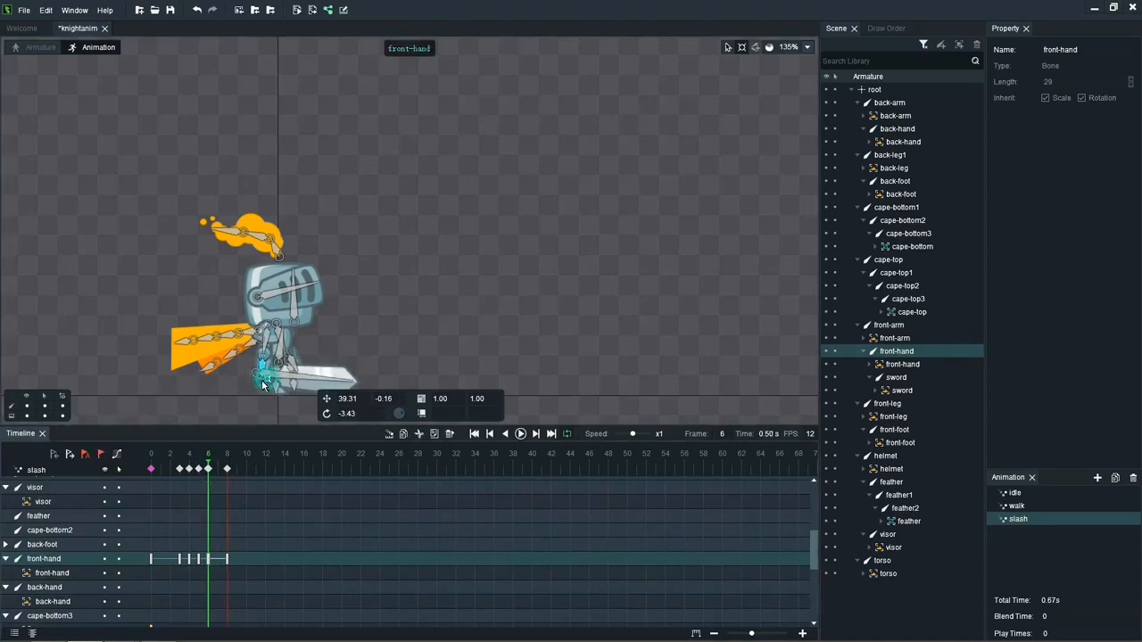
{"action": "left_click_drag", "start_coordinate": [258, 384], "coordinate": [264, 357]}
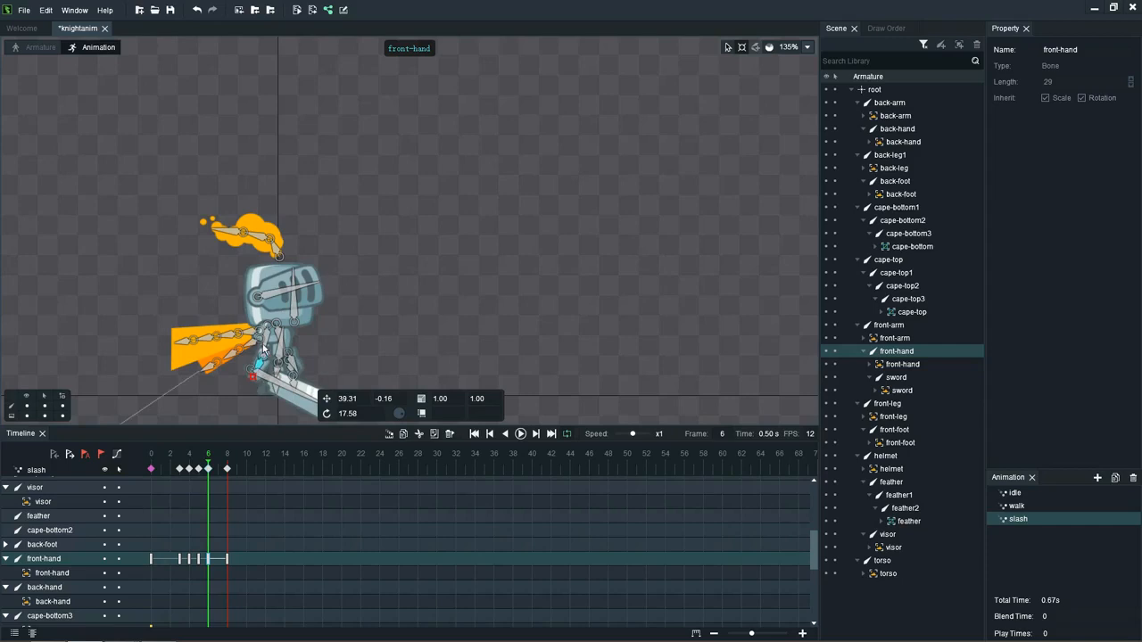
{"action": "left_click", "coordinate": [250, 373]}
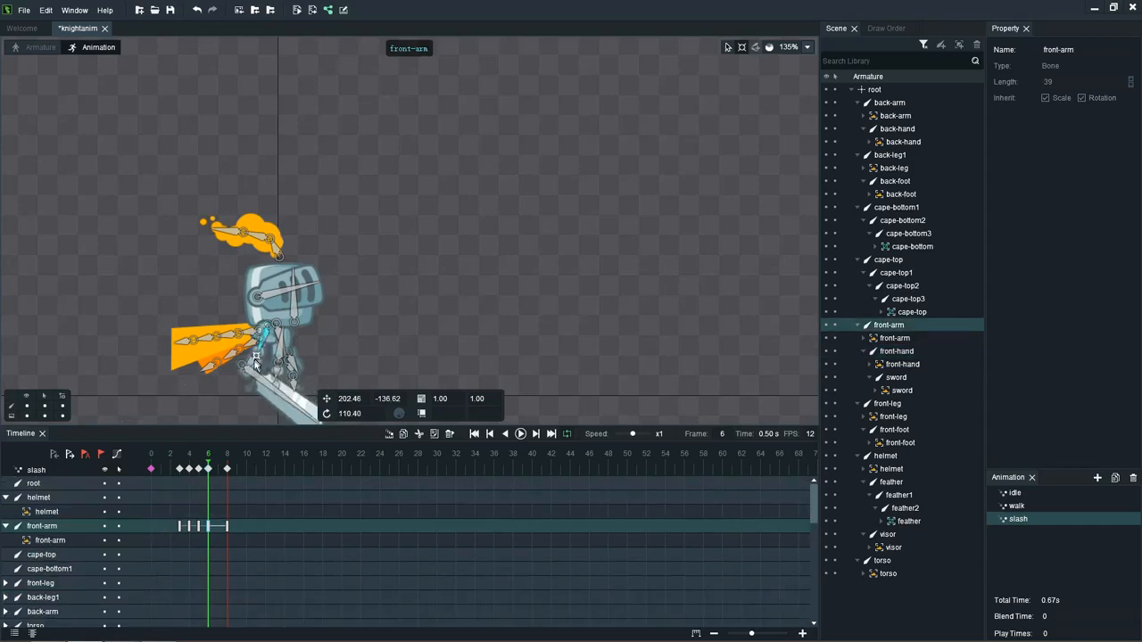
{"action": "left_click", "coordinate": [250, 374]}
{"action": "left_click_drag", "start_coordinate": [249, 374], "coordinate": [254, 381]}
{"action": "left_click", "coordinate": [360, 312]}
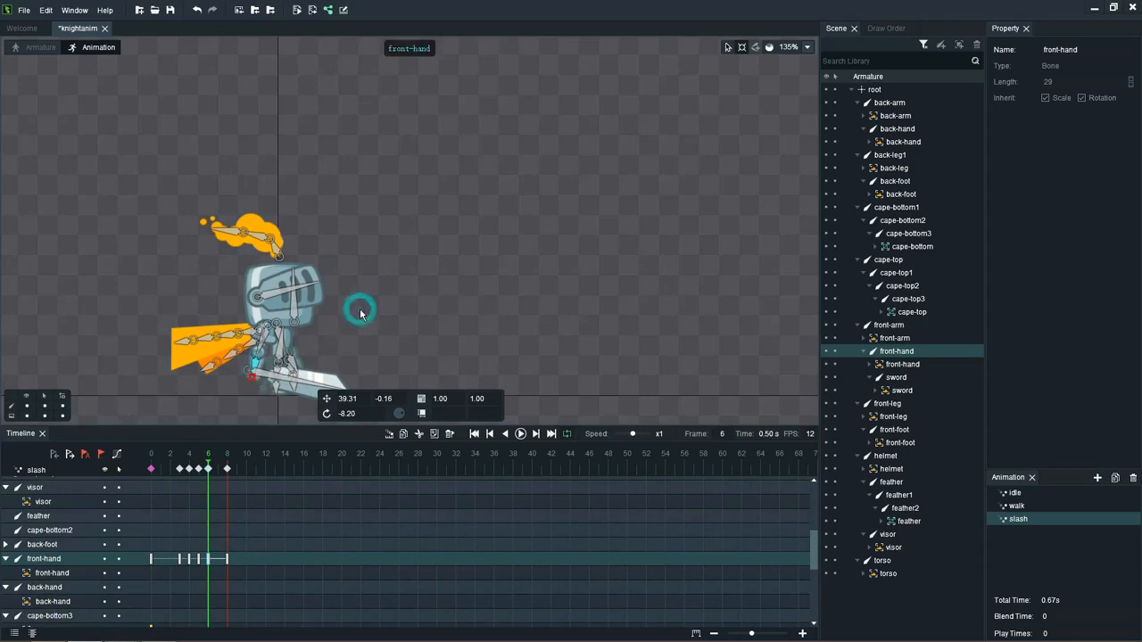
Step: Hide the bones in the viewport and play the slash animation to review the motion
{"action": "key", "text": "ctrl+h"}
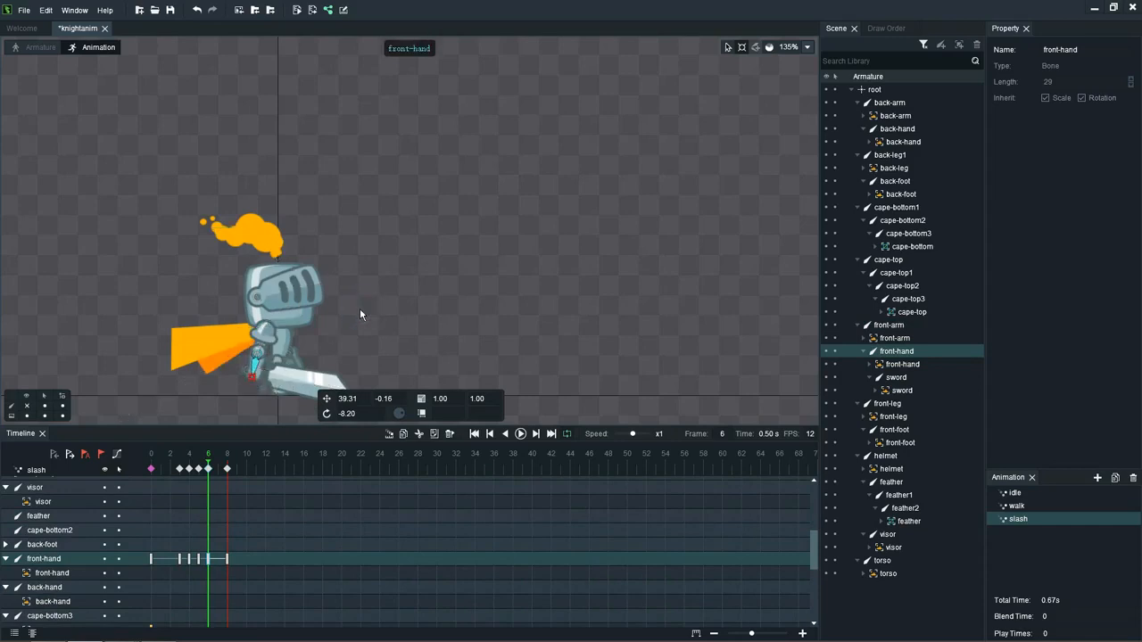
{"action": "scroll", "coordinate": [360, 312], "scroll_direction": "down", "scroll_amount": 3}
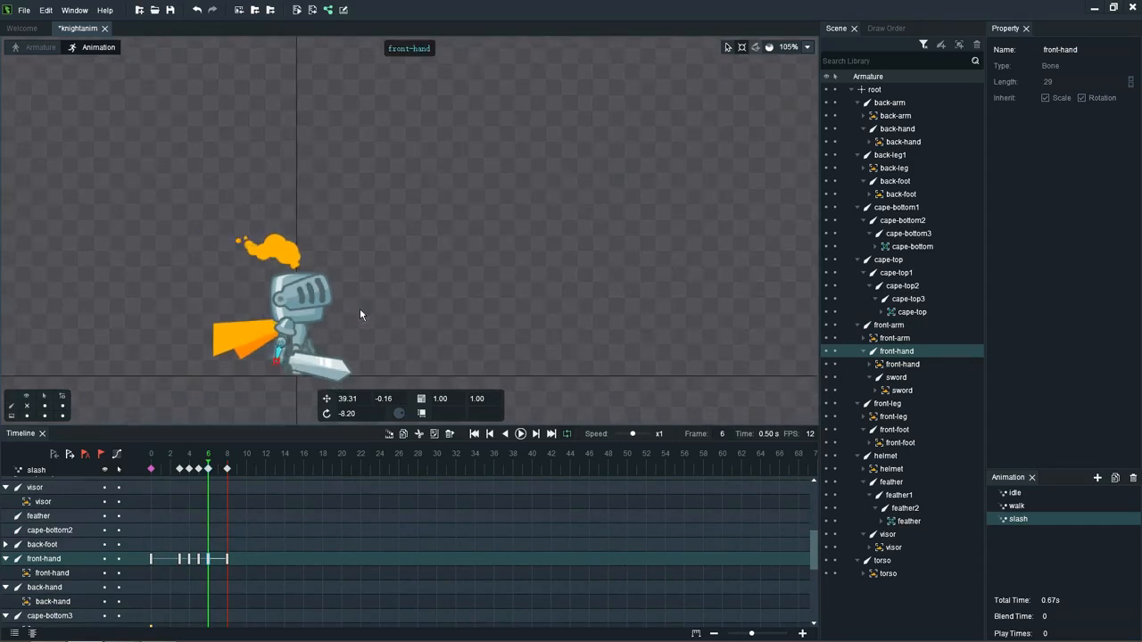
{"action": "key", "text": "space"}
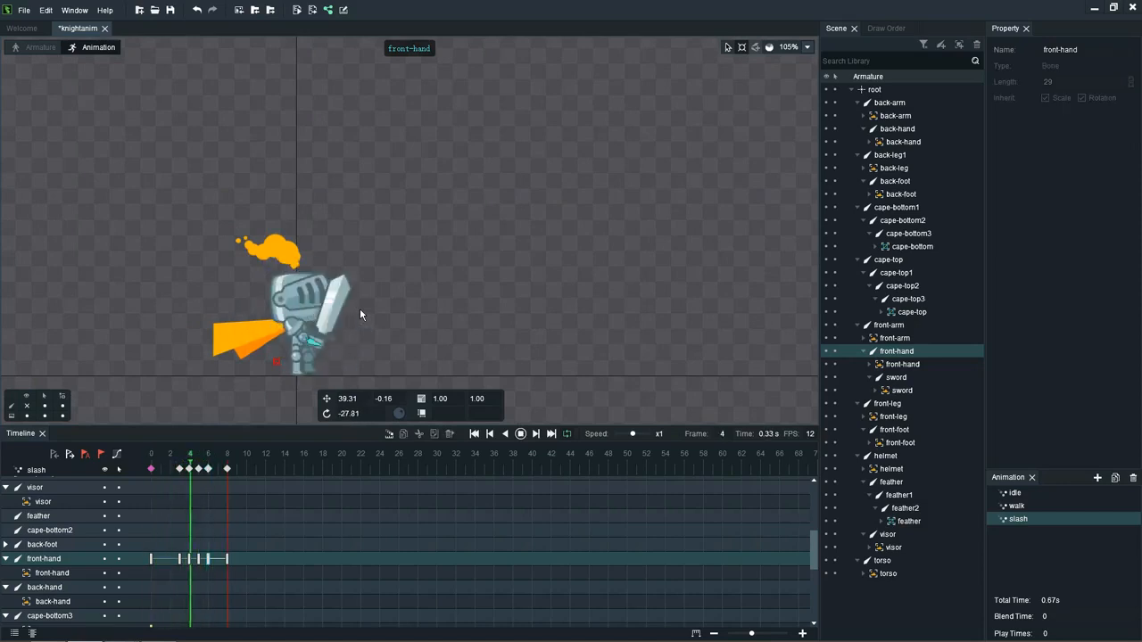
Step: Shift all keyframes after frame 0 one frame earlier, so they span frames 2 to 7, and replay the slash
{"action": "left_click", "coordinate": [152, 466]}
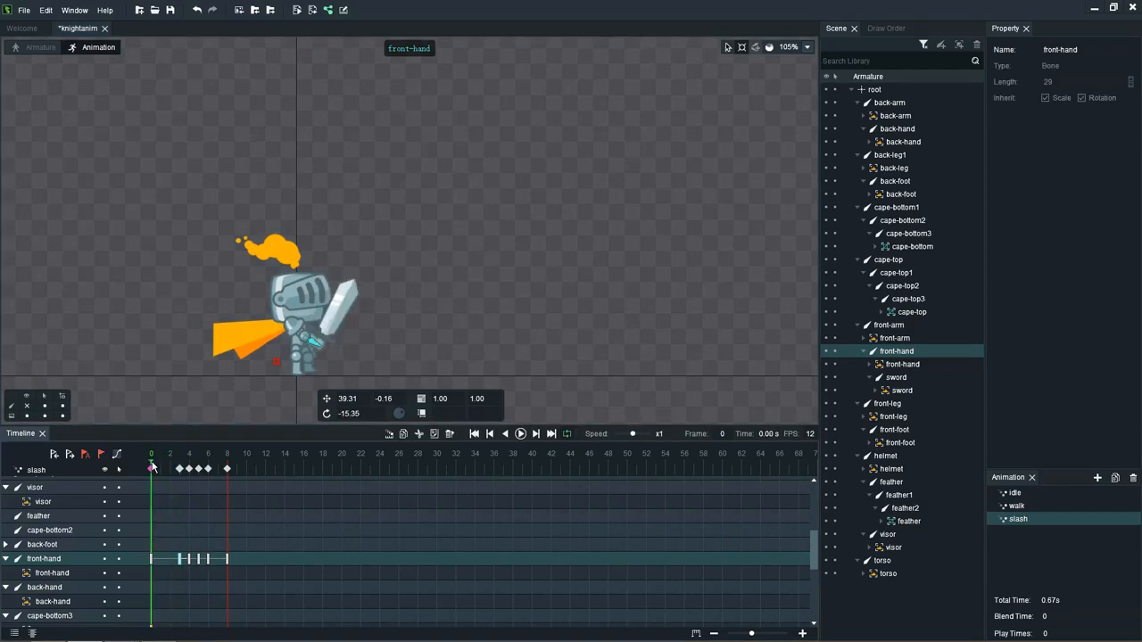
{"action": "left_click_drag", "start_coordinate": [154, 466], "coordinate": [181, 473]}
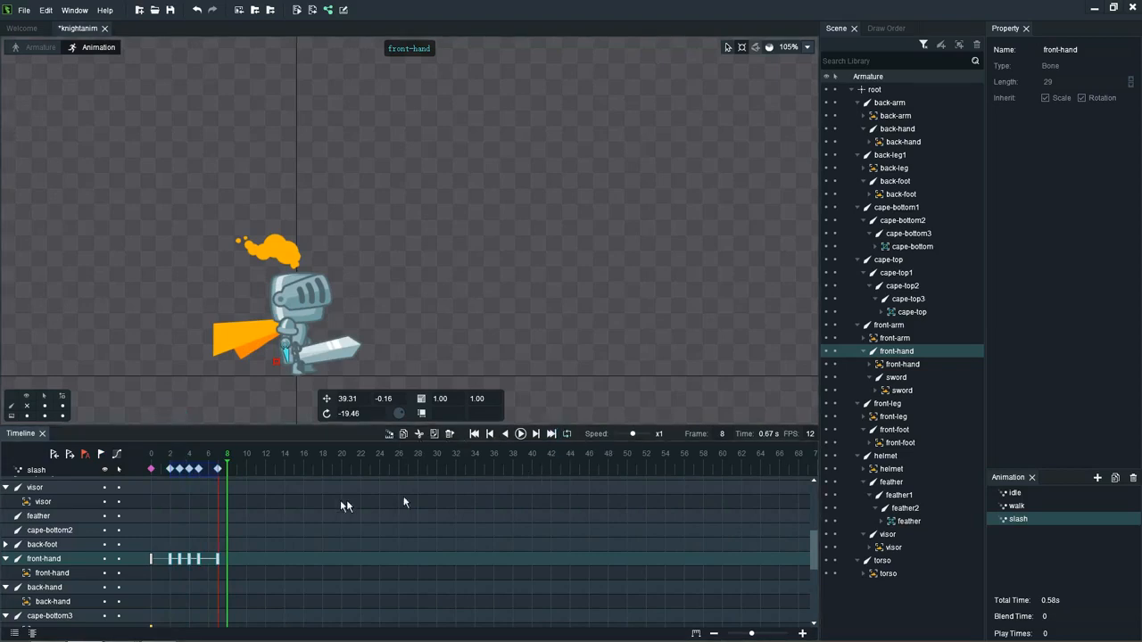
{"action": "left_click", "coordinate": [268, 494]}
{"action": "key", "text": "space"}
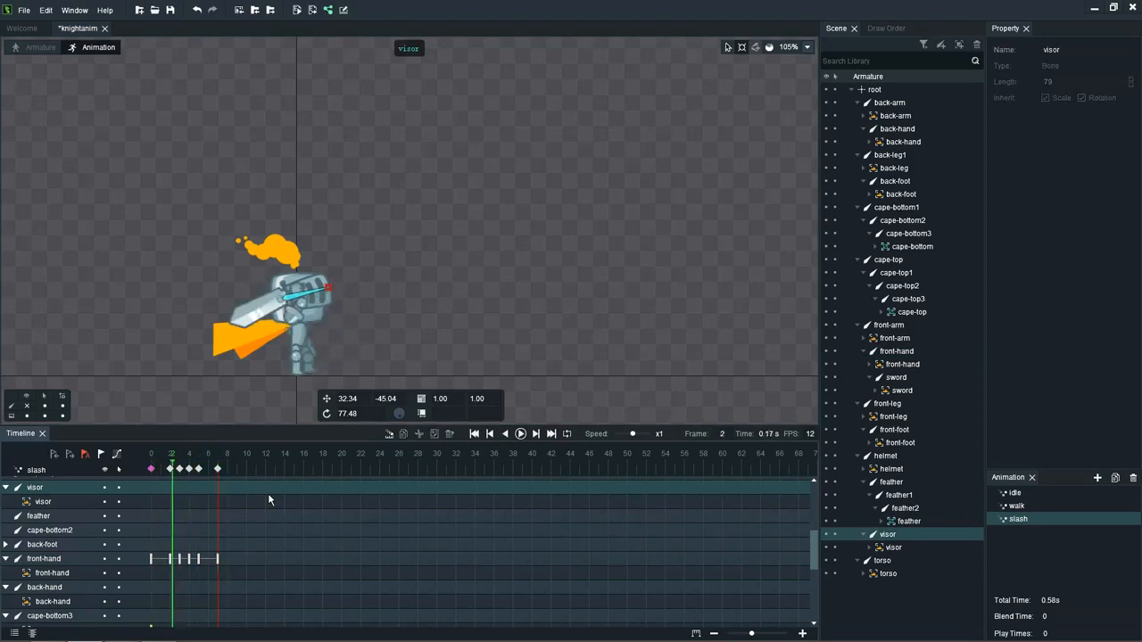
Step: Compare the arm poses on neighbouring keyframes and delete the keyframe at frame 4
{"action": "left_click", "coordinate": [327, 337]}
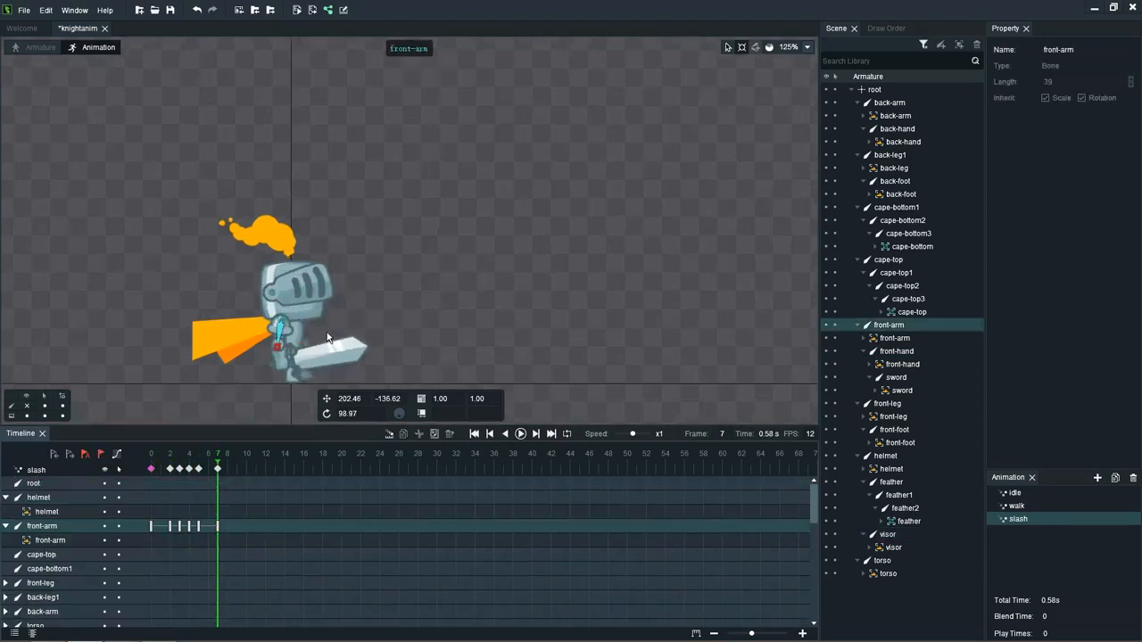
{"action": "scroll", "coordinate": [323, 326], "scroll_direction": "up", "scroll_amount": 4}
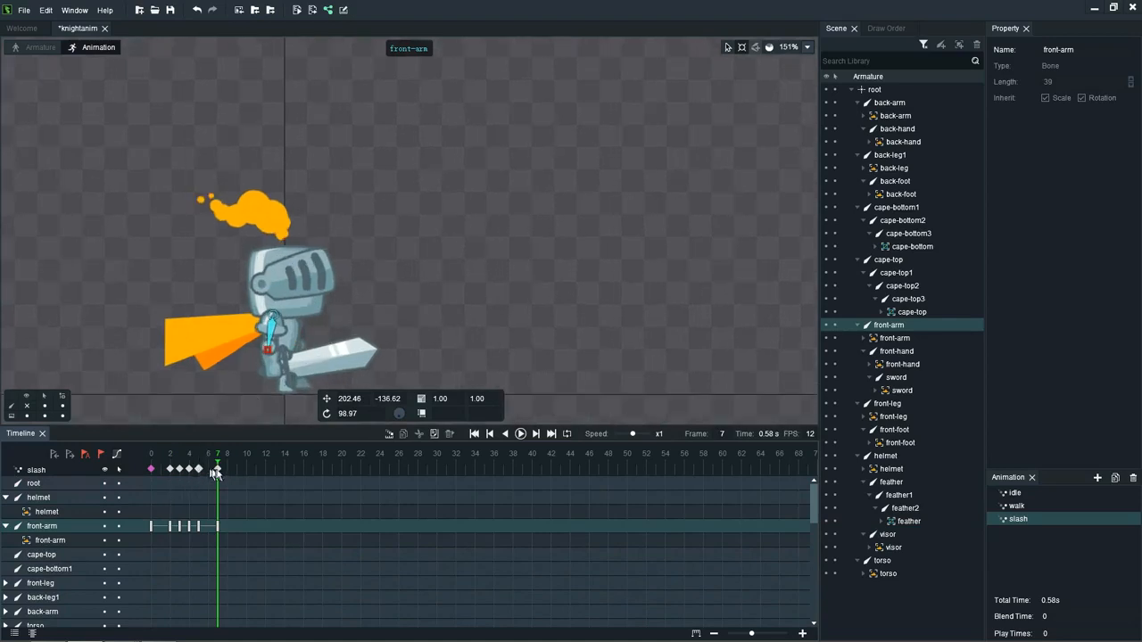
{"action": "left_click", "coordinate": [187, 470]}
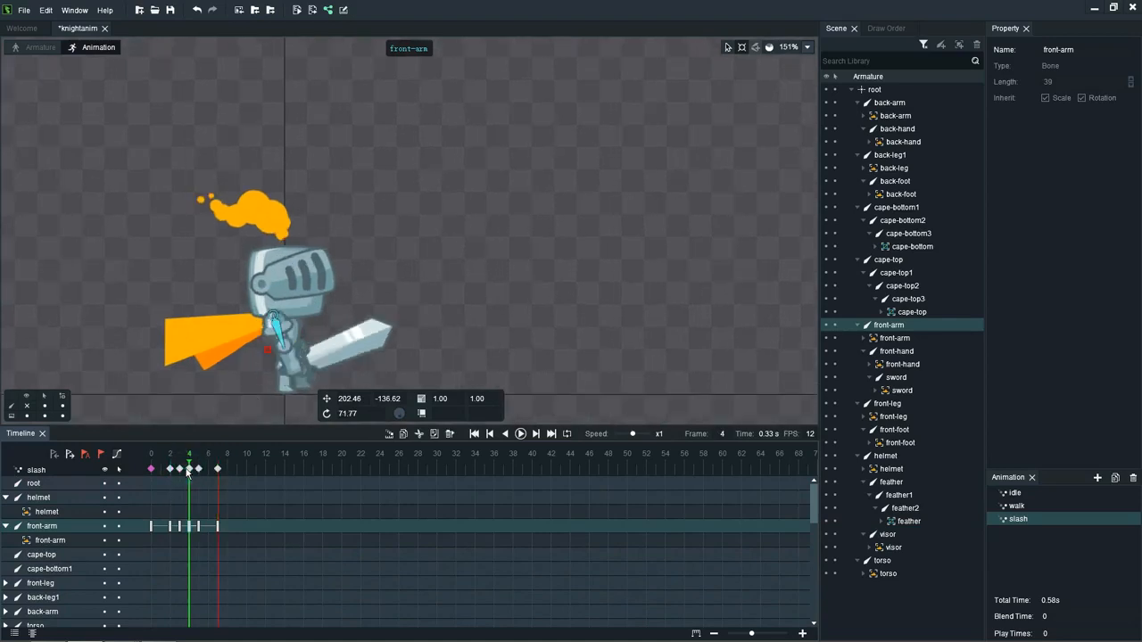
{"action": "left_click", "coordinate": [182, 466]}
{"action": "left_click", "coordinate": [198, 467]}
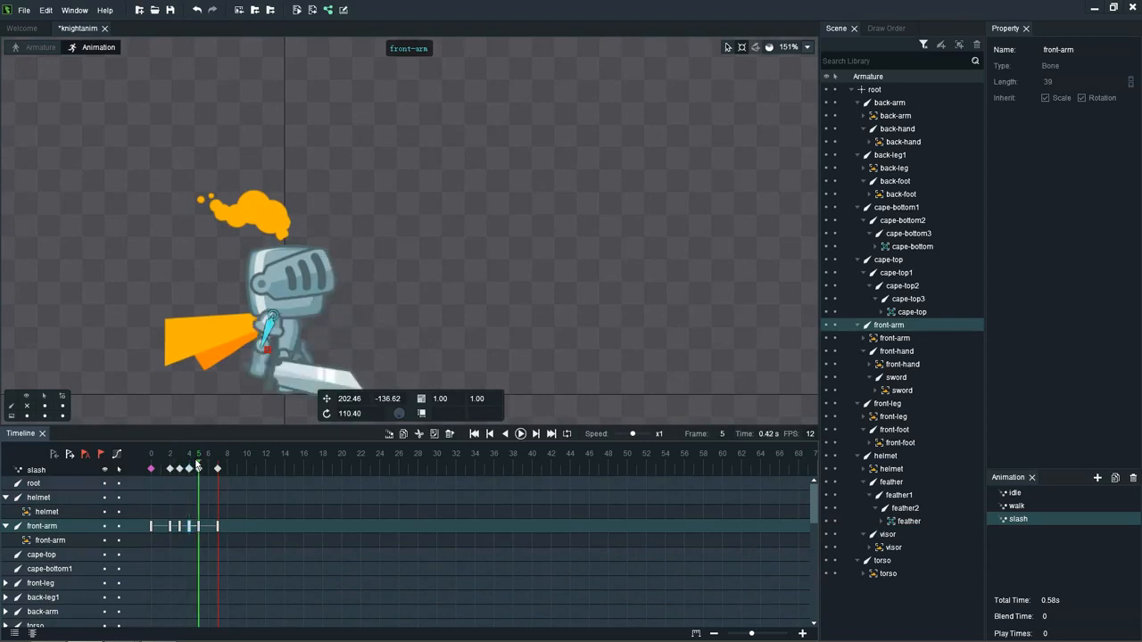
{"action": "left_click", "coordinate": [191, 465]}
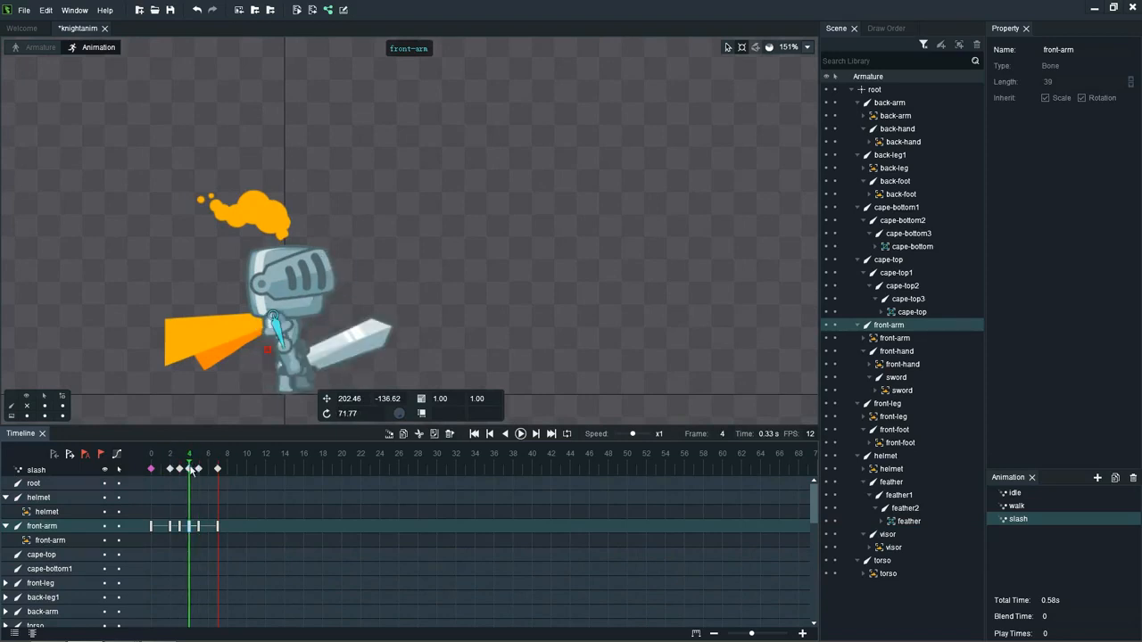
{"action": "key", "text": "Delete"}
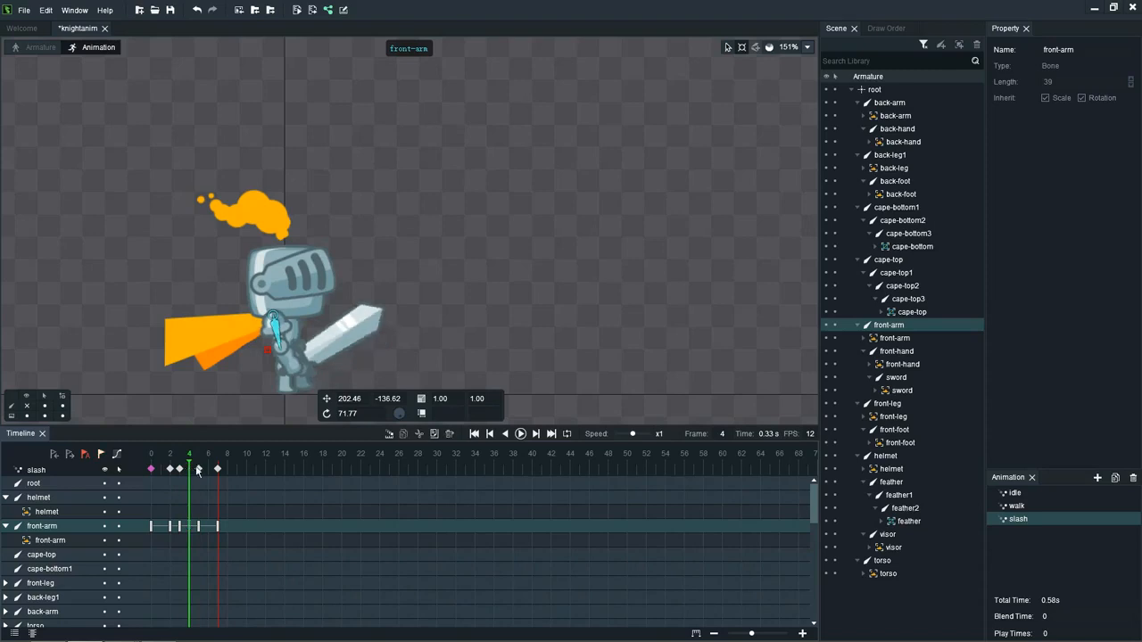
Step: Move the last two keyframes one frame earlier, to frames 4 and 6, and play the animation
{"action": "left_click", "coordinate": [198, 470]}
{"action": "left_click", "coordinate": [219, 469]}
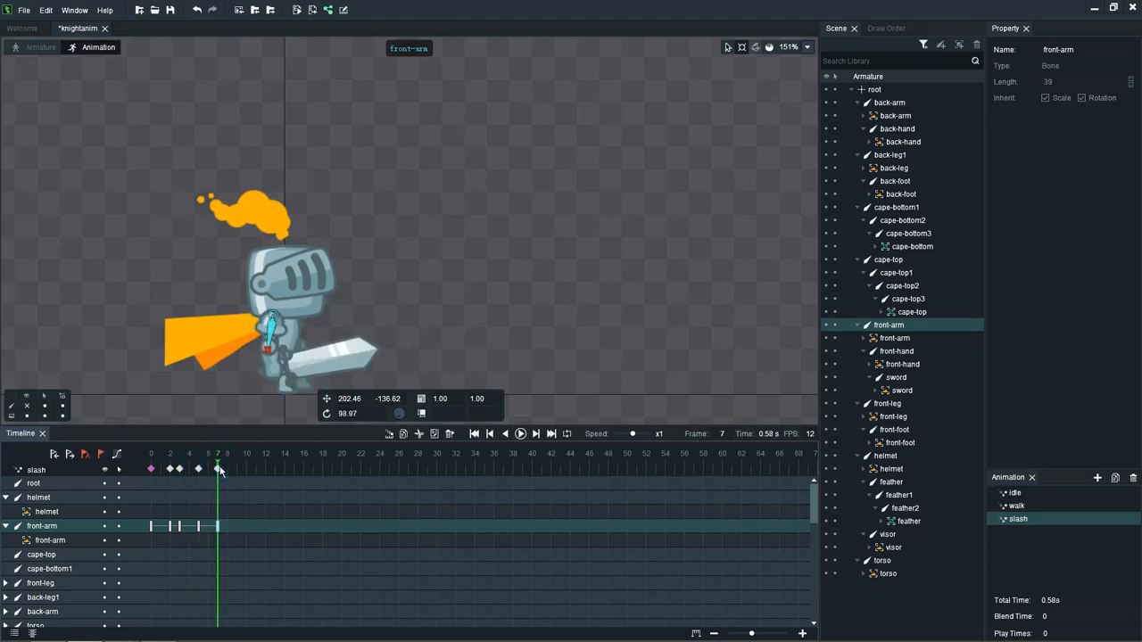
{"action": "left_click", "coordinate": [219, 469]}
{"action": "left_click_drag", "start_coordinate": [199, 469], "coordinate": [198, 471]}
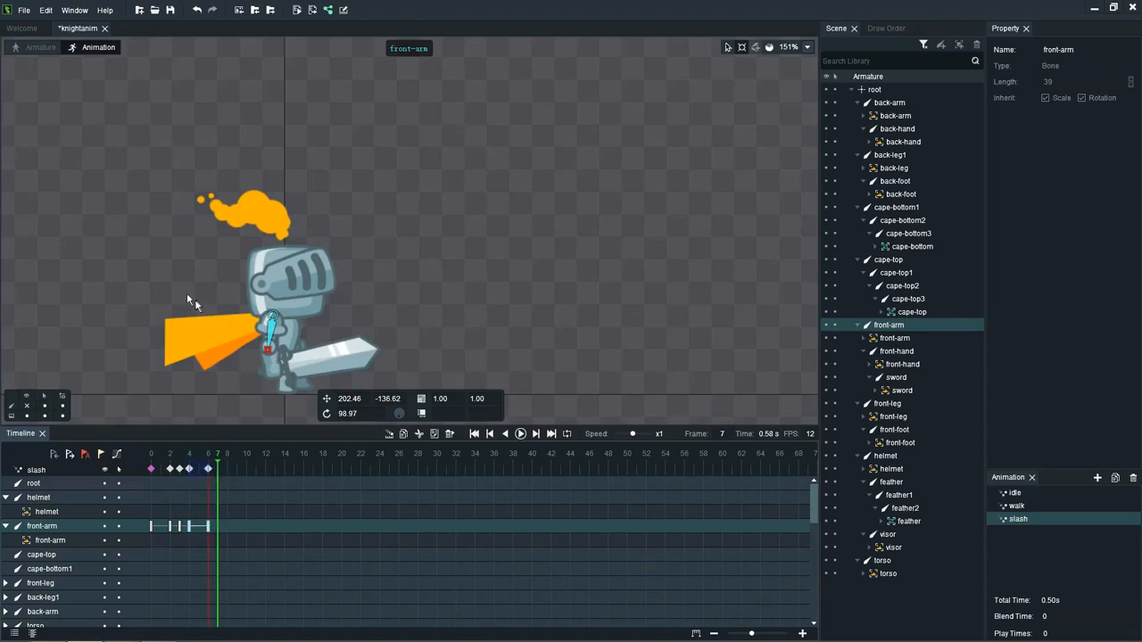
{"action": "key", "text": "Left"}
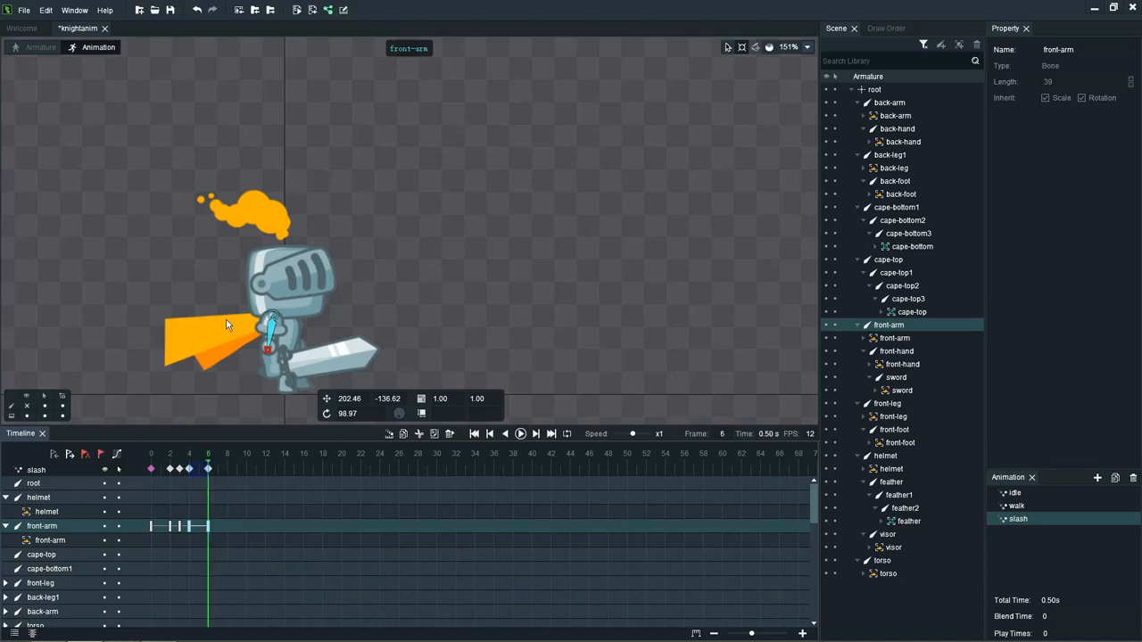
{"action": "key", "text": "Return"}
{"action": "key", "text": "Return"}
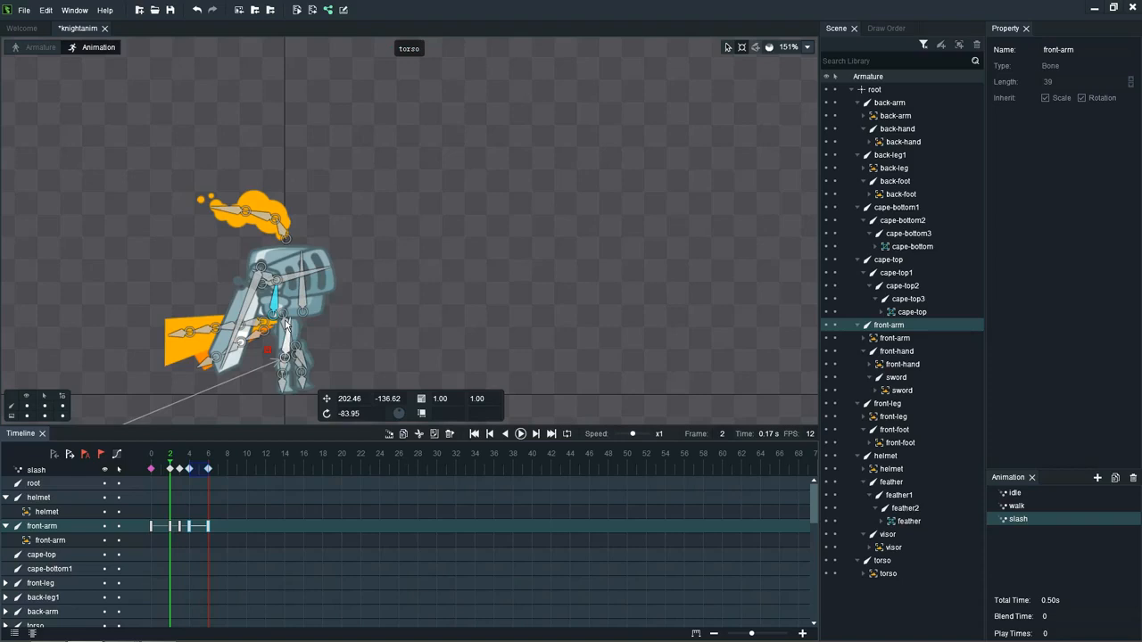
Step: At frame 2, lean the torso bone forward to about -74 and tilt the helmet bone to about -83
{"action": "scroll", "coordinate": [285, 329], "scroll_direction": "up", "scroll_amount": 3}
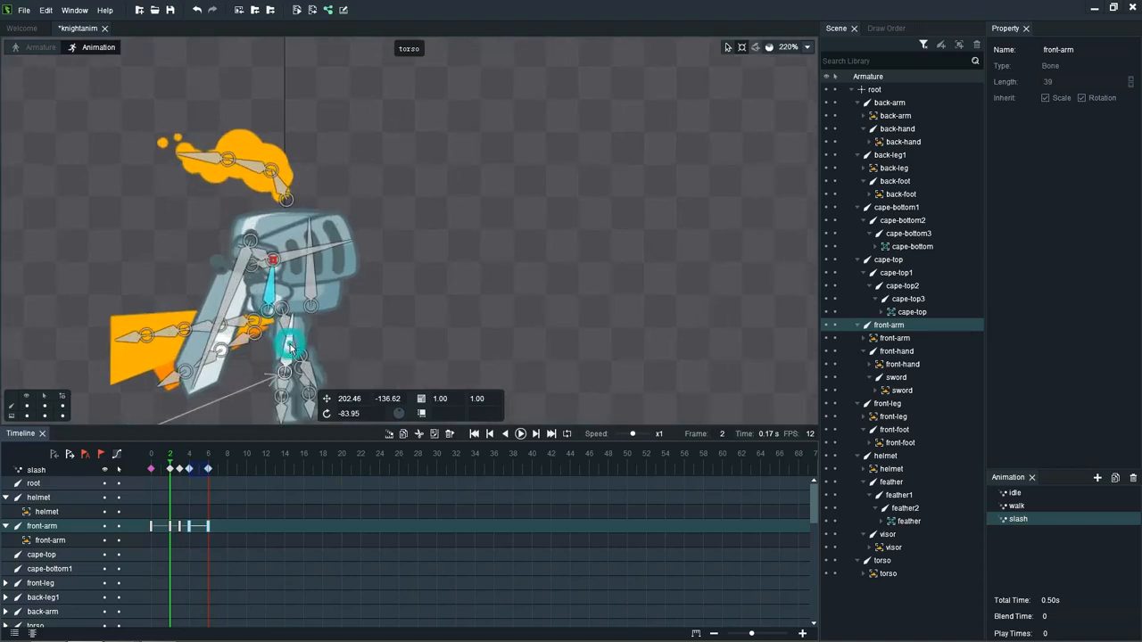
{"action": "left_click", "coordinate": [293, 325]}
{"action": "left_click_drag", "start_coordinate": [294, 316], "coordinate": [303, 318]}
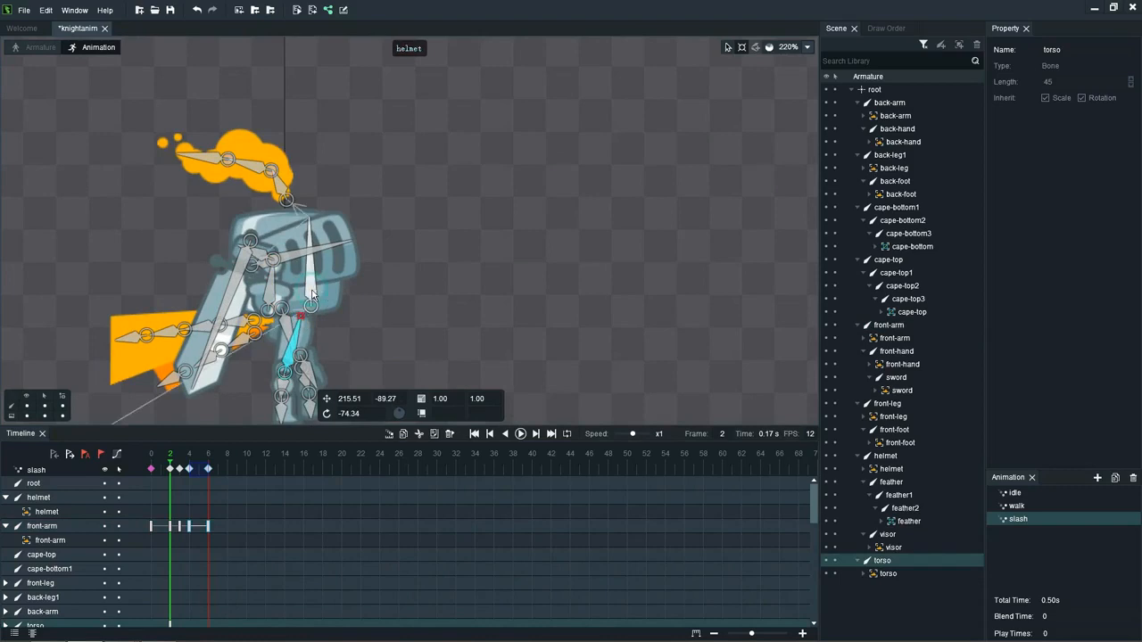
{"action": "left_click", "coordinate": [309, 219]}
{"action": "left_click_drag", "start_coordinate": [309, 218], "coordinate": [322, 207]}
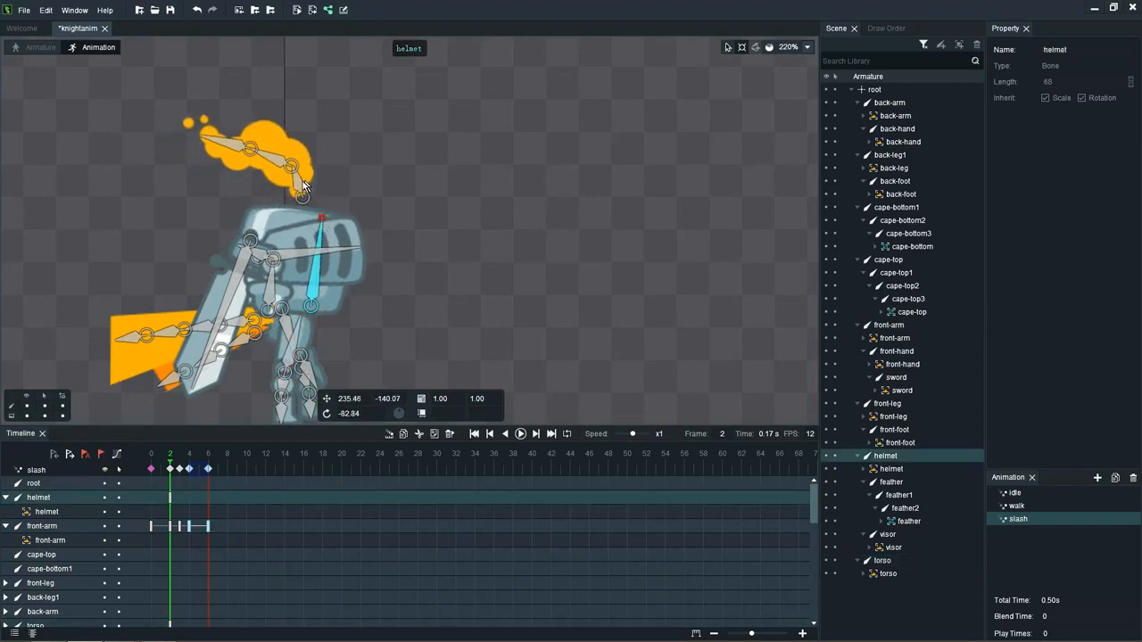
Step: Rotate the base feather bone back to about -33 at frame 2
{"action": "left_click", "coordinate": [300, 184]}
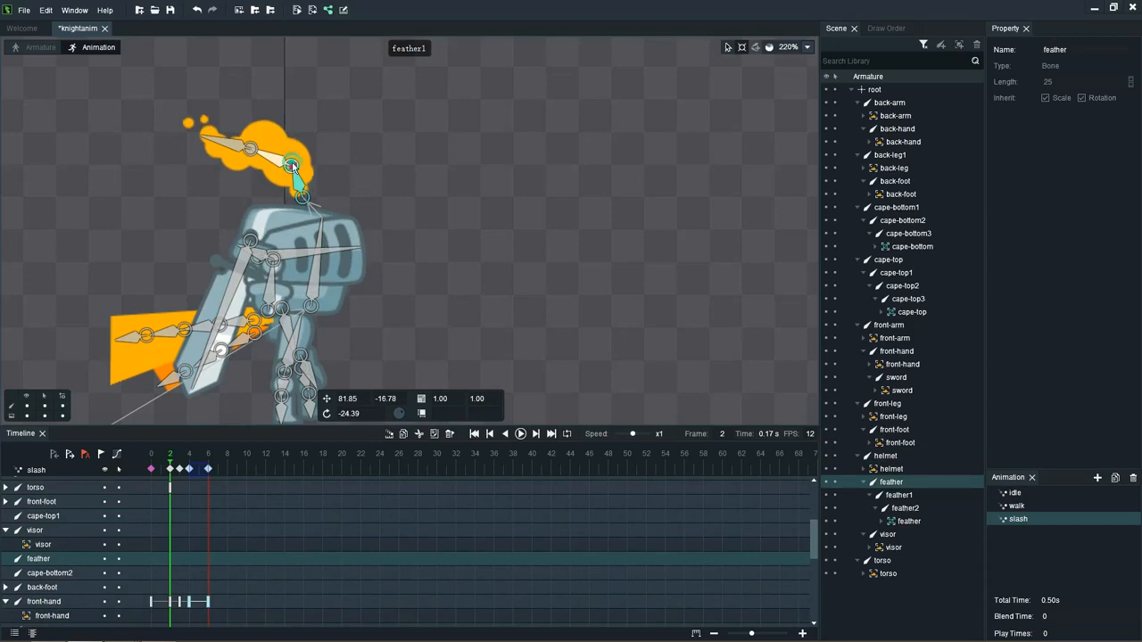
{"action": "key", "text": "ctrl+z"}
{"action": "key", "text": "ctrl+z"}
{"action": "left_click", "coordinate": [302, 182]}
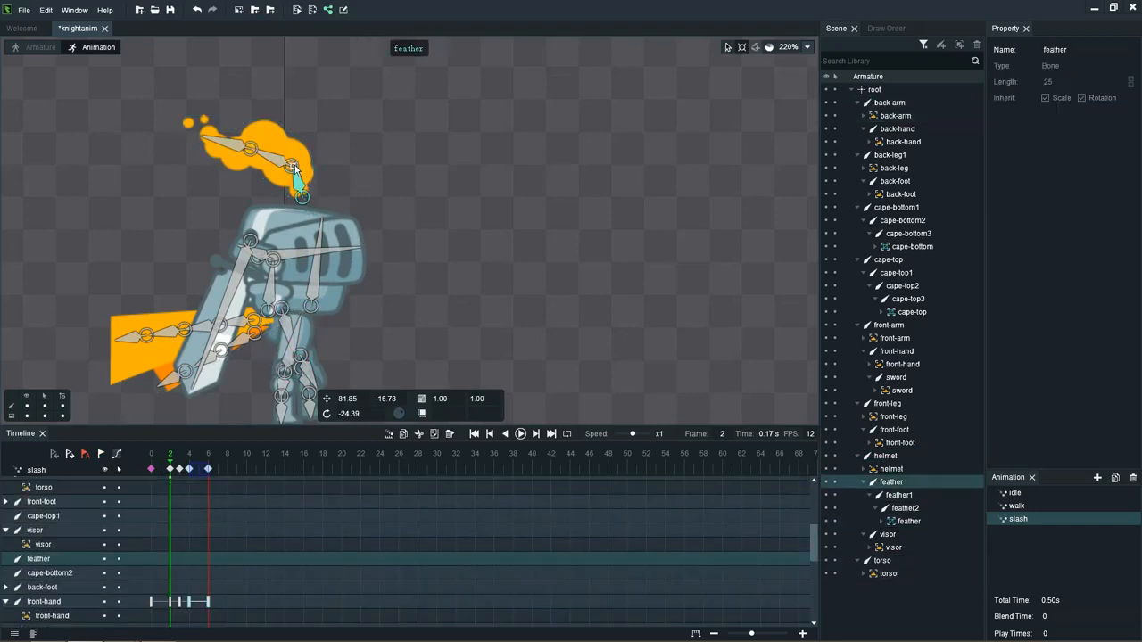
{"action": "left_click_drag", "start_coordinate": [294, 169], "coordinate": [287, 168]}
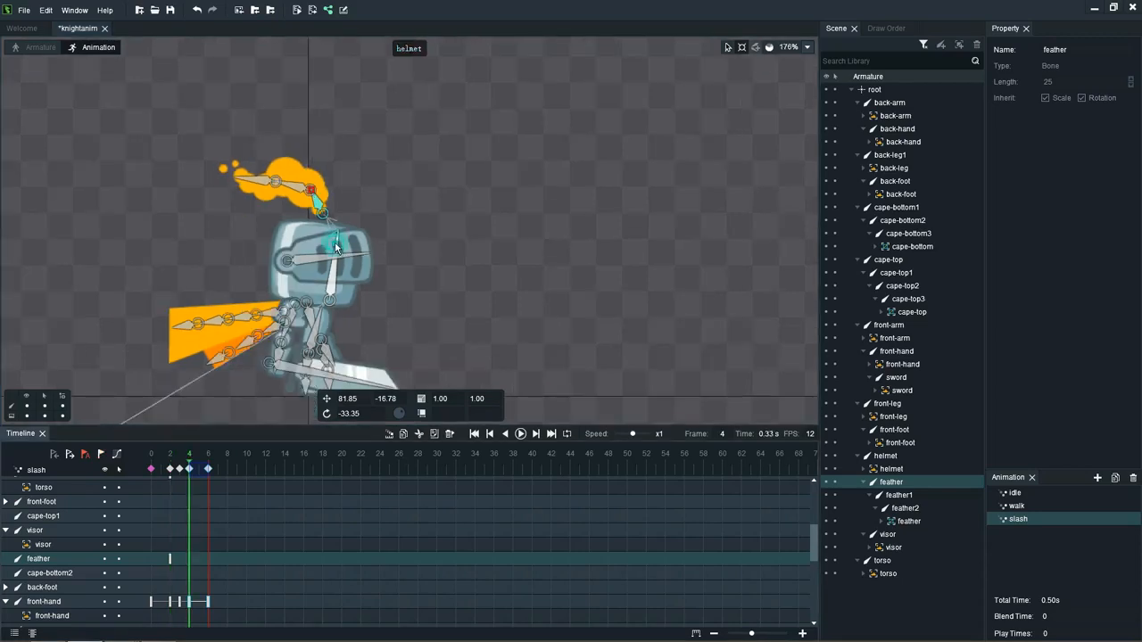
Step: At frame 4, tilt the helmet bone further forward to a rotation of about -77
{"action": "left_click", "coordinate": [334, 243]}
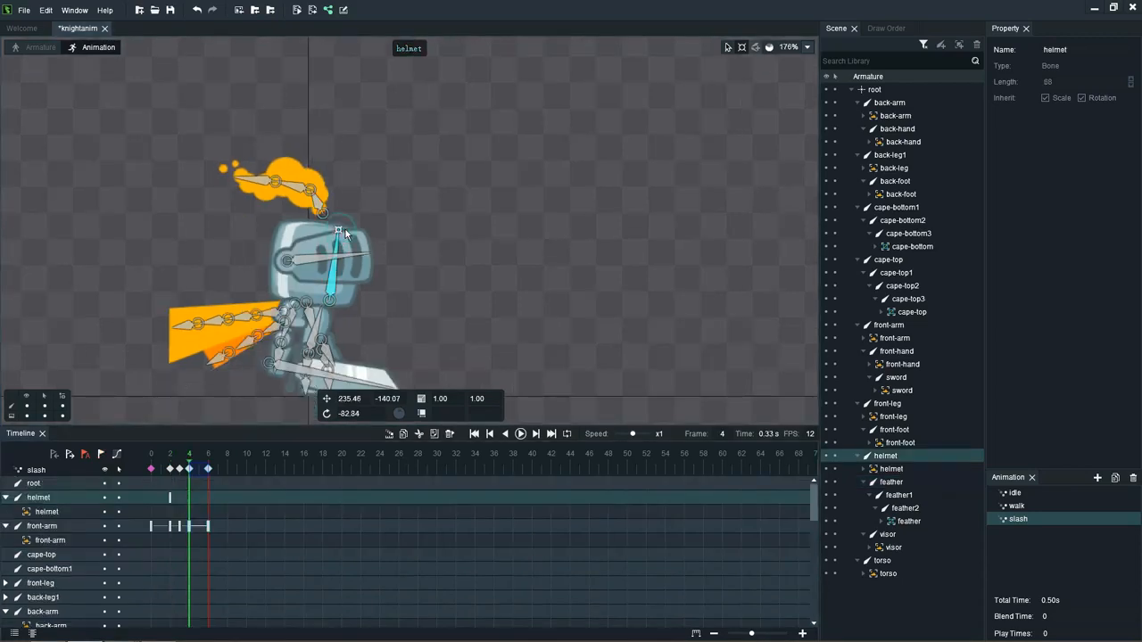
{"action": "left_click_drag", "start_coordinate": [345, 234], "coordinate": [349, 231]}
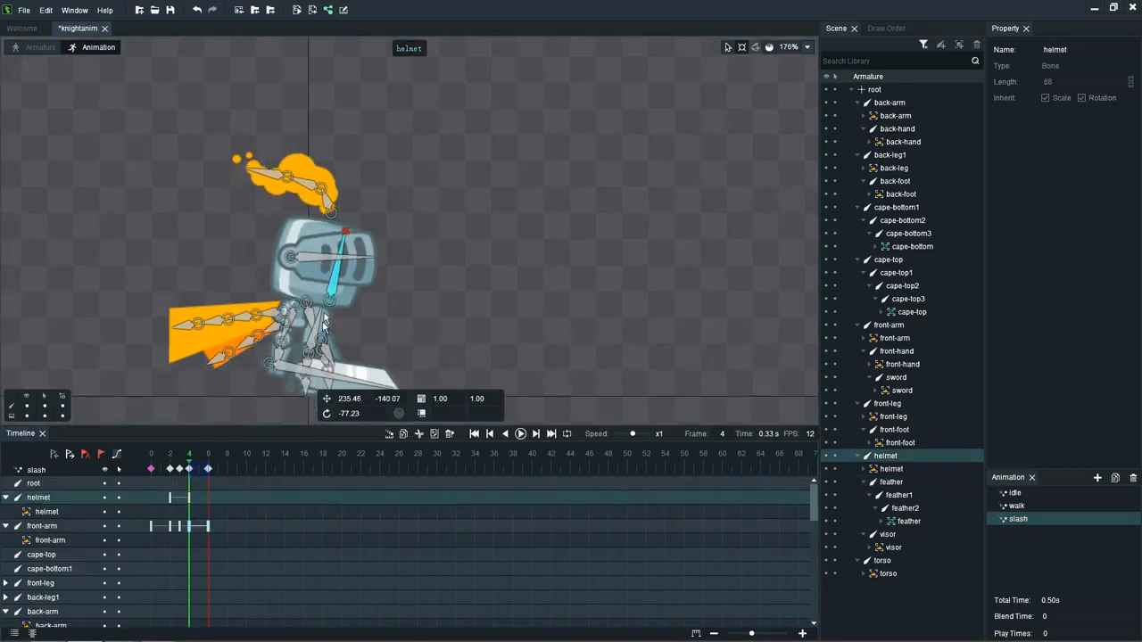
Step: At frame 4, shift the helmet bone forward to X about 248 and lean the torso bone forward to a rotation of about -65
{"action": "left_click", "coordinate": [728, 46]}
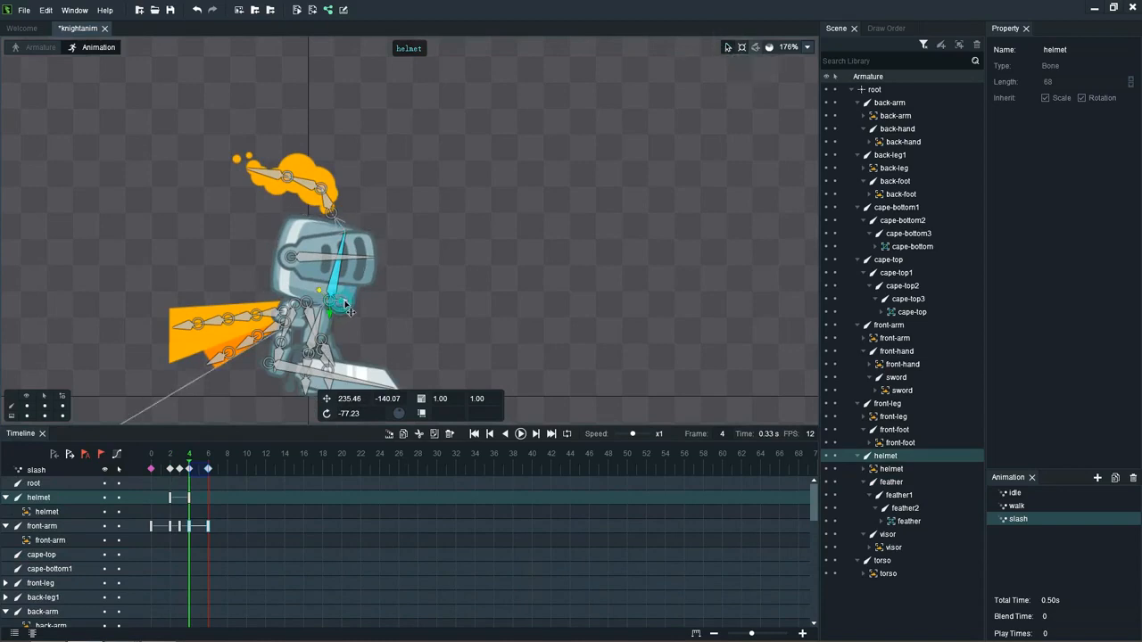
{"action": "left_click_drag", "start_coordinate": [345, 305], "coordinate": [359, 304]}
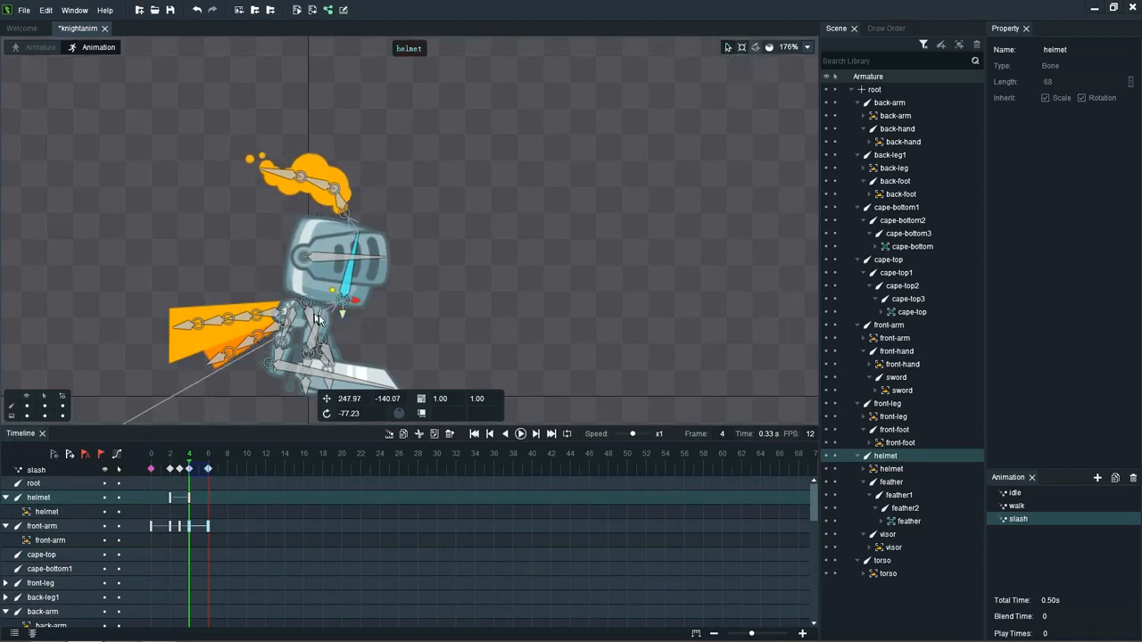
{"action": "left_click", "coordinate": [323, 325]}
{"action": "left_click", "coordinate": [742, 46]}
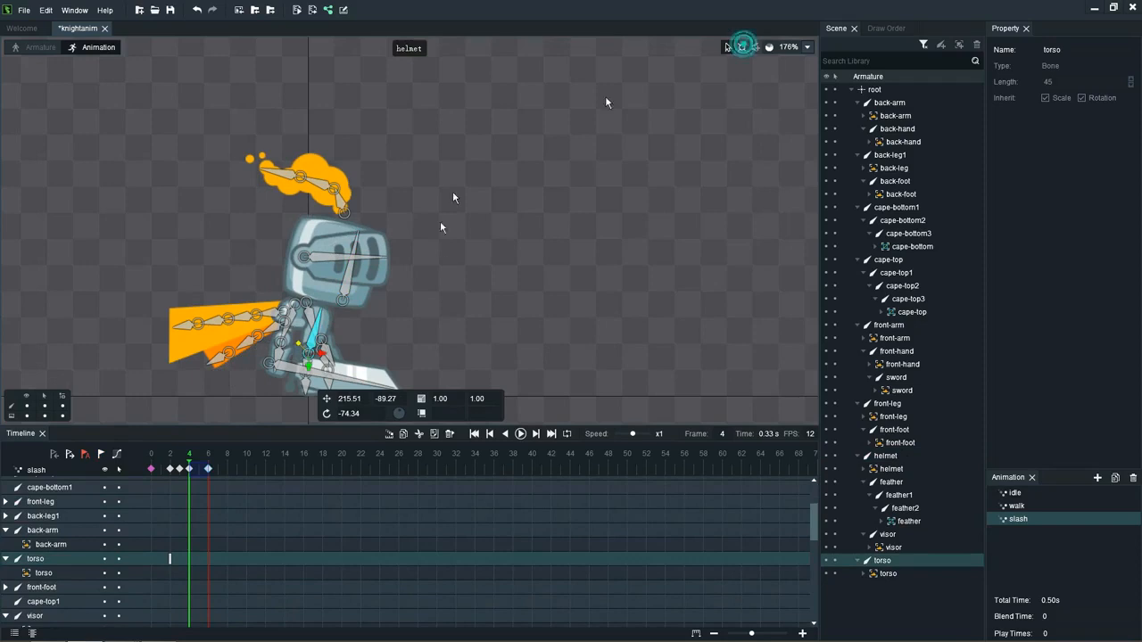
{"action": "left_click_drag", "start_coordinate": [322, 308], "coordinate": [329, 308]}
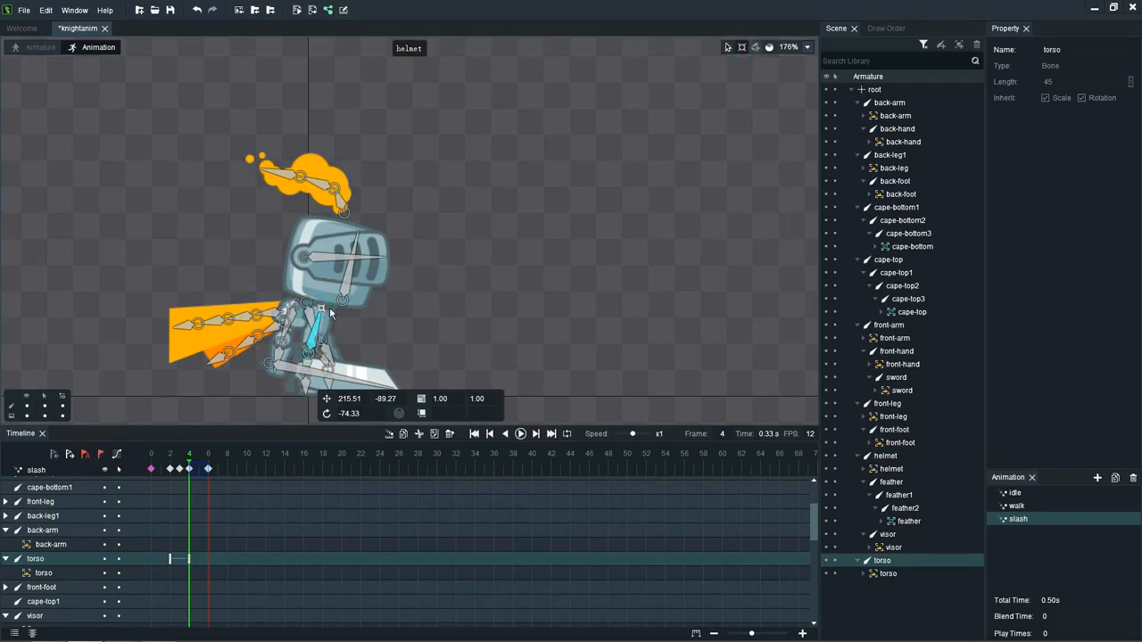
Step: Shift the front-arm bone forward to X about 223 at frame 4, 212 at frame 3 and 218 at frame 6
{"action": "left_click", "coordinate": [726, 47]}
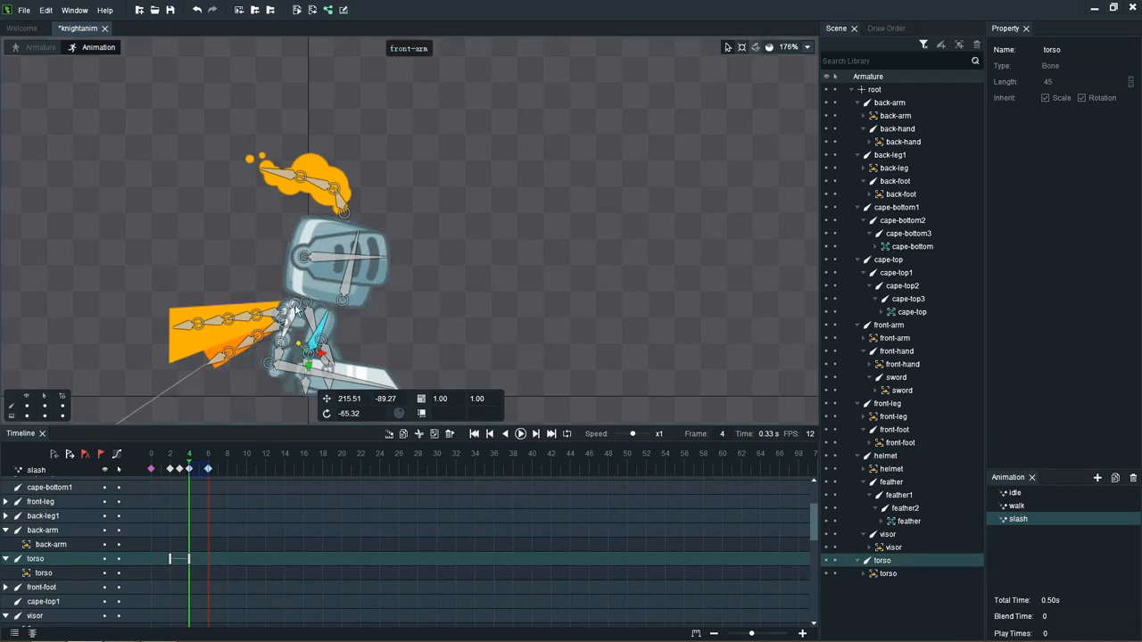
{"action": "left_click_drag", "start_coordinate": [300, 311], "coordinate": [329, 314]}
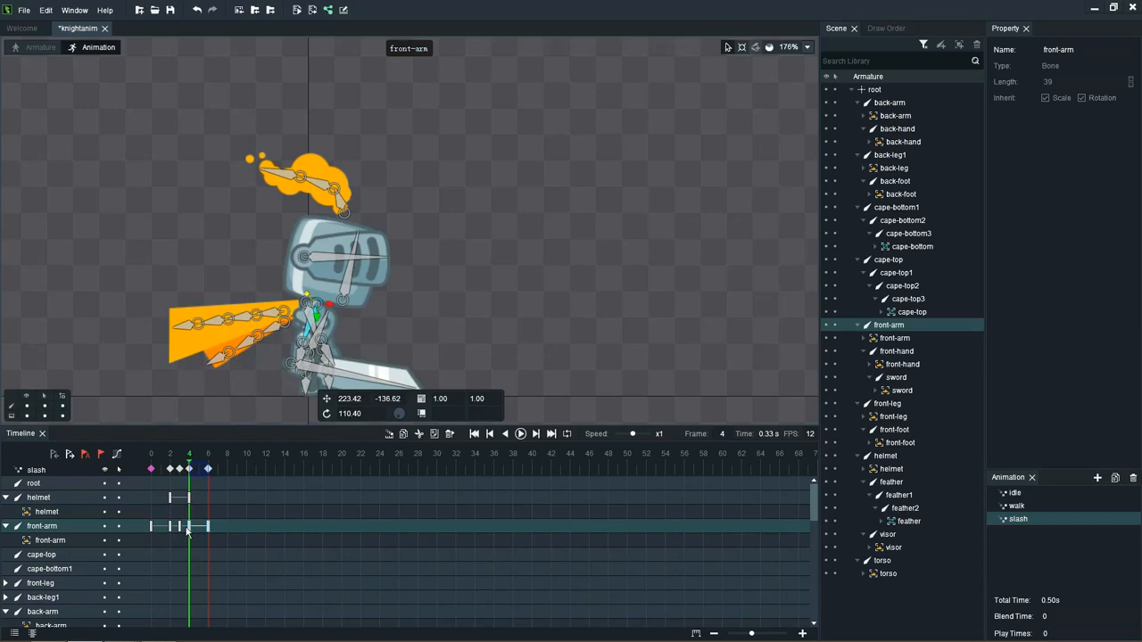
{"action": "mouse_move", "coordinate": [191, 464]}
{"action": "left_mouse_down"}
{"action": "mouse_move", "coordinate": [159, 468]}
{"action": "mouse_move", "coordinate": [198, 462]}
{"action": "mouse_move", "coordinate": [180, 462]}
{"action": "left_mouse_up"}
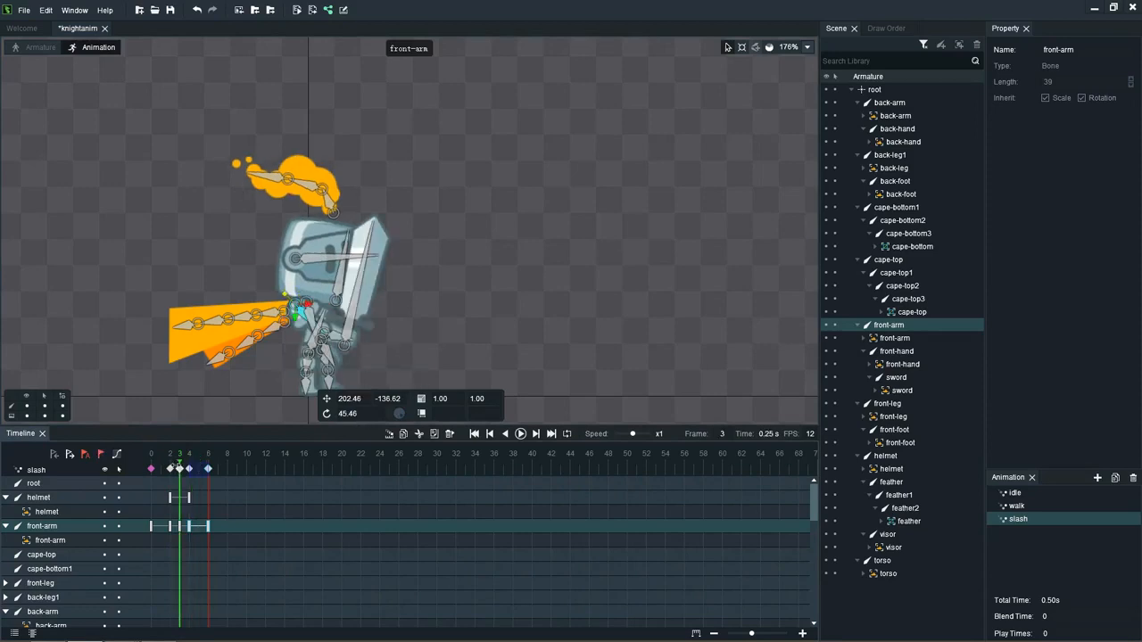
{"action": "left_click_drag", "start_coordinate": [312, 304], "coordinate": [323, 307]}
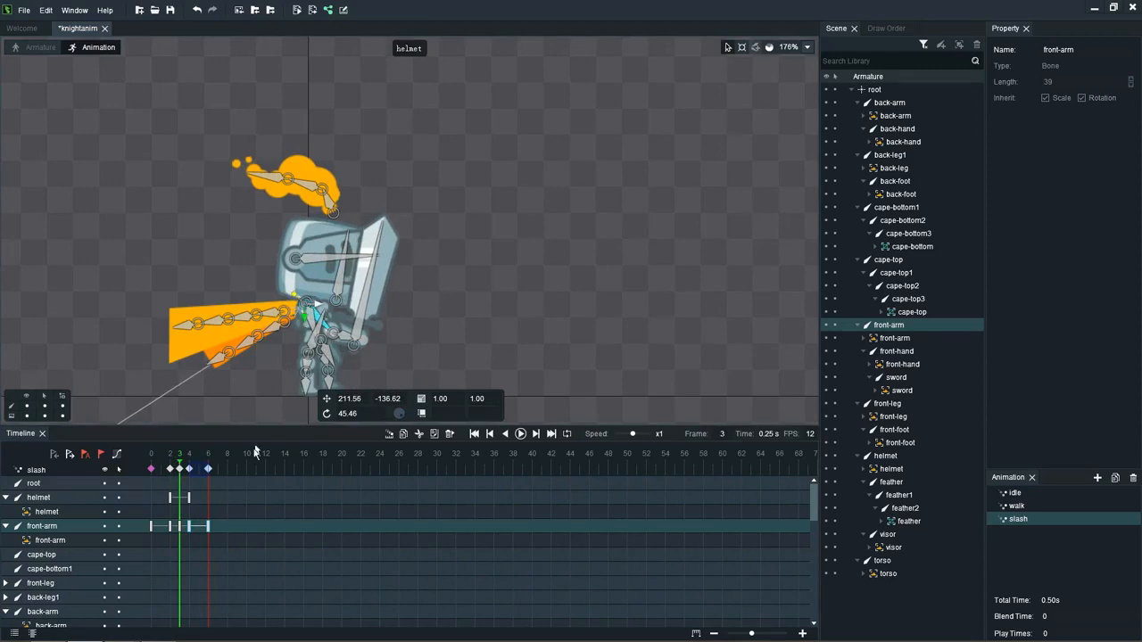
{"action": "left_click", "coordinate": [207, 527]}
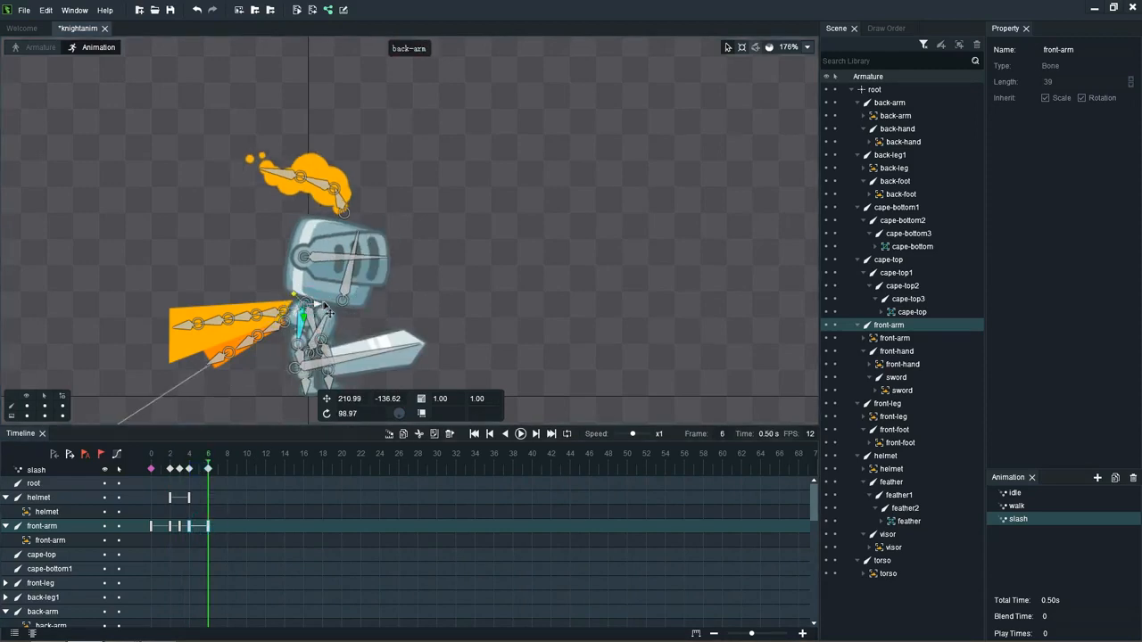
{"action": "left_click_drag", "start_coordinate": [327, 309], "coordinate": [334, 311]}
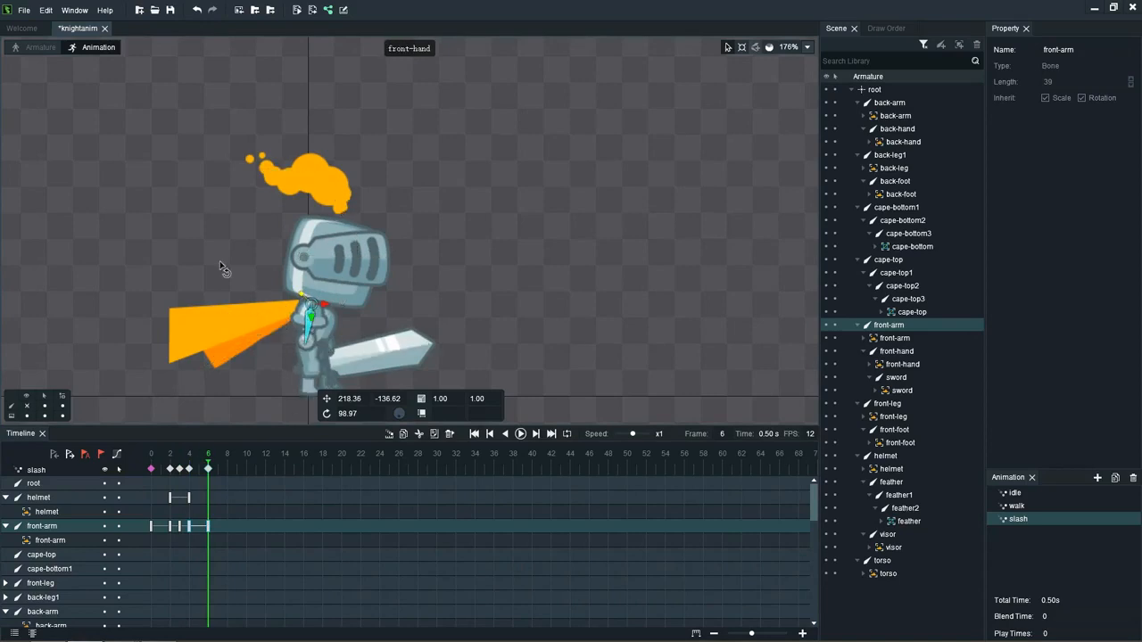
Step: Hide the bones and play the slash animation several times to check the body movement
{"action": "key", "text": "Return"}
{"action": "key", "text": "Return"}
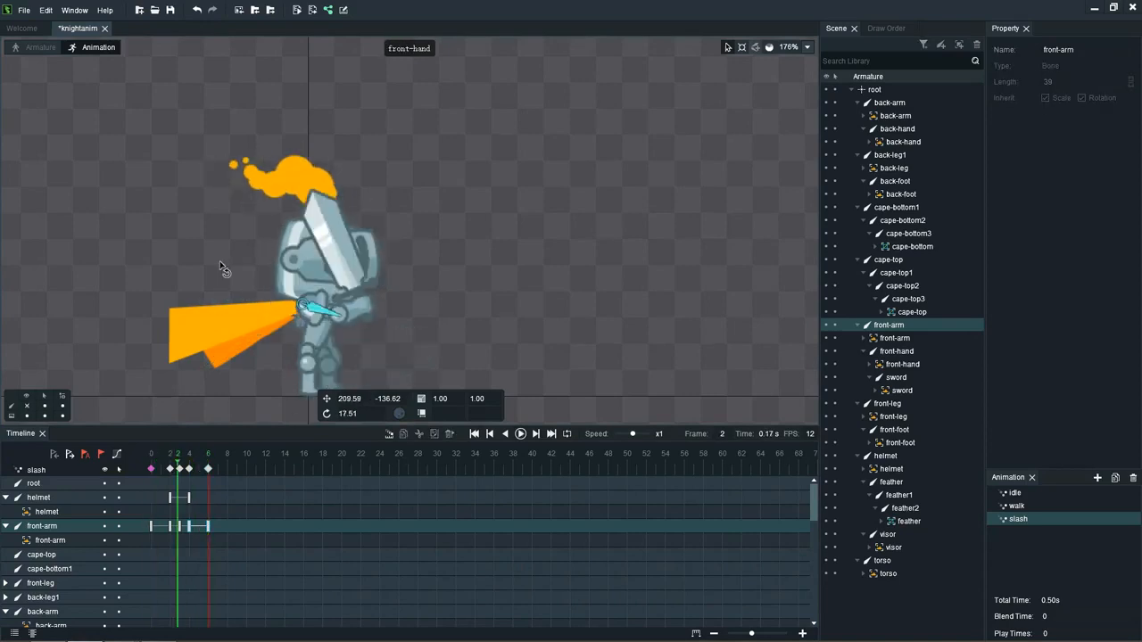
{"action": "key", "text": "Return"}
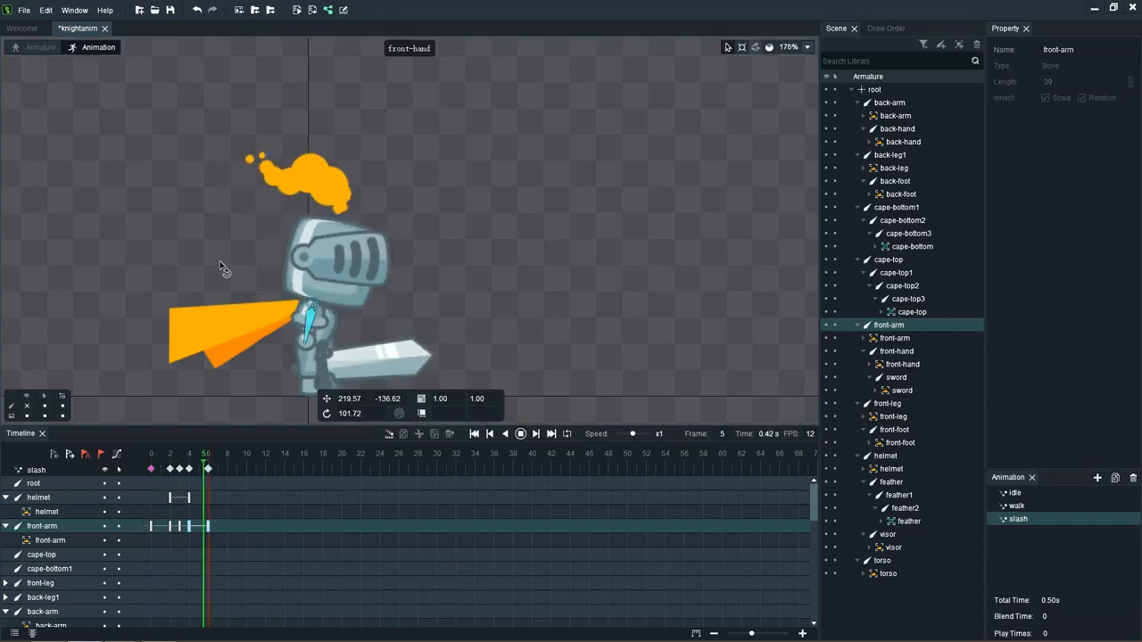
{"action": "key", "text": "Return"}
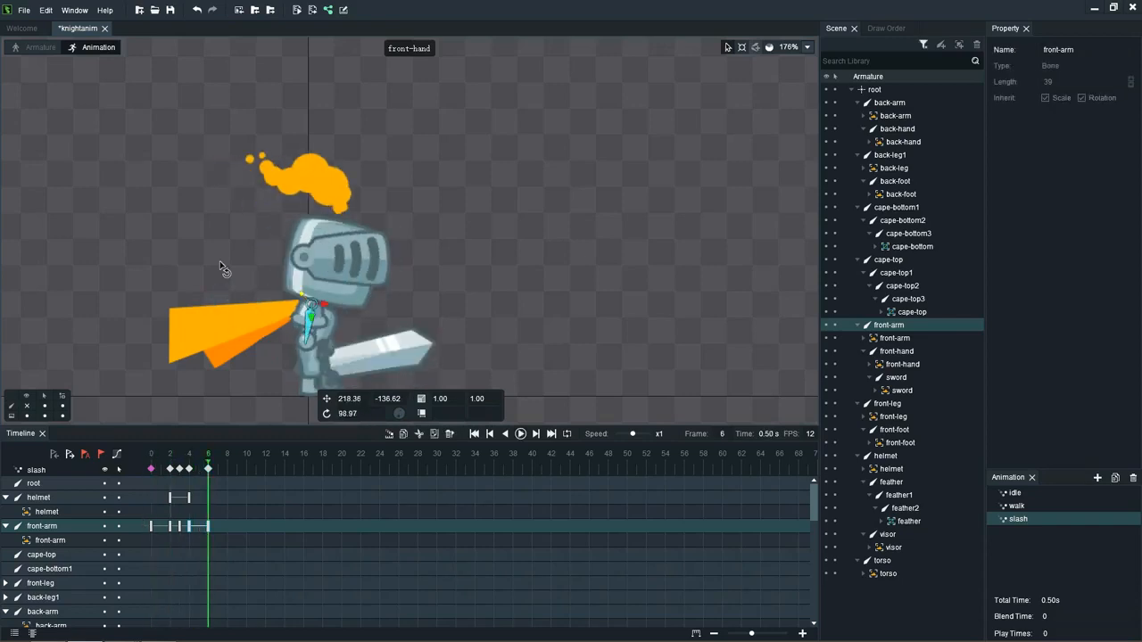
{"action": "key", "text": "Return"}
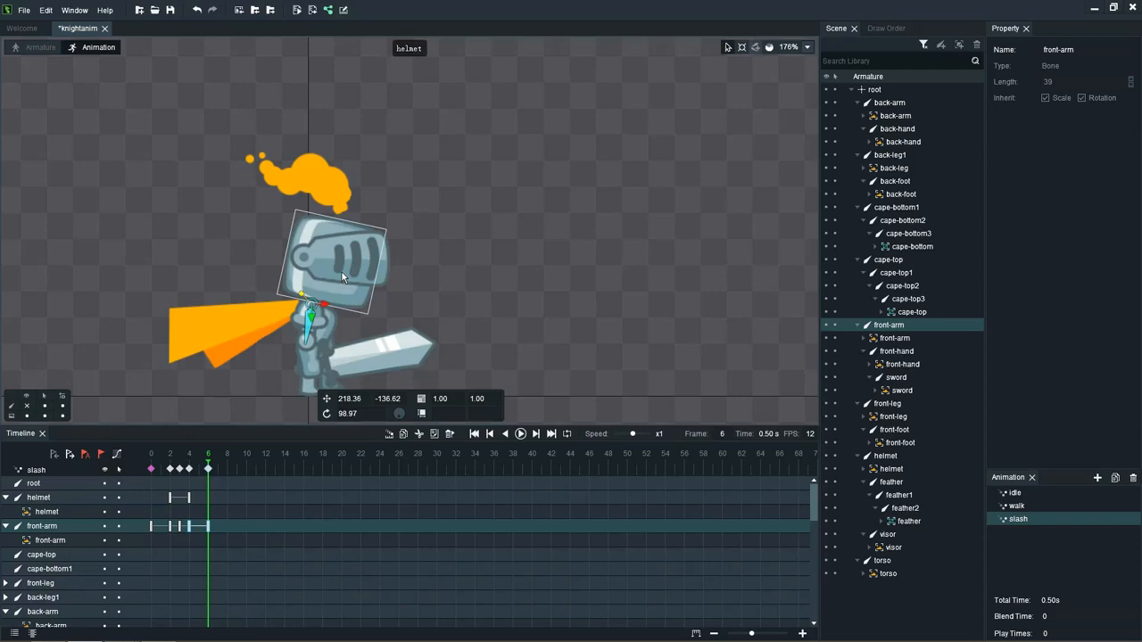
Step: Show the bones again and, at frame 6, move the helmet bone back to X about 241 with a rotation of about -82
{"action": "key", "text": "h"}
{"action": "left_click", "coordinate": [359, 239]}
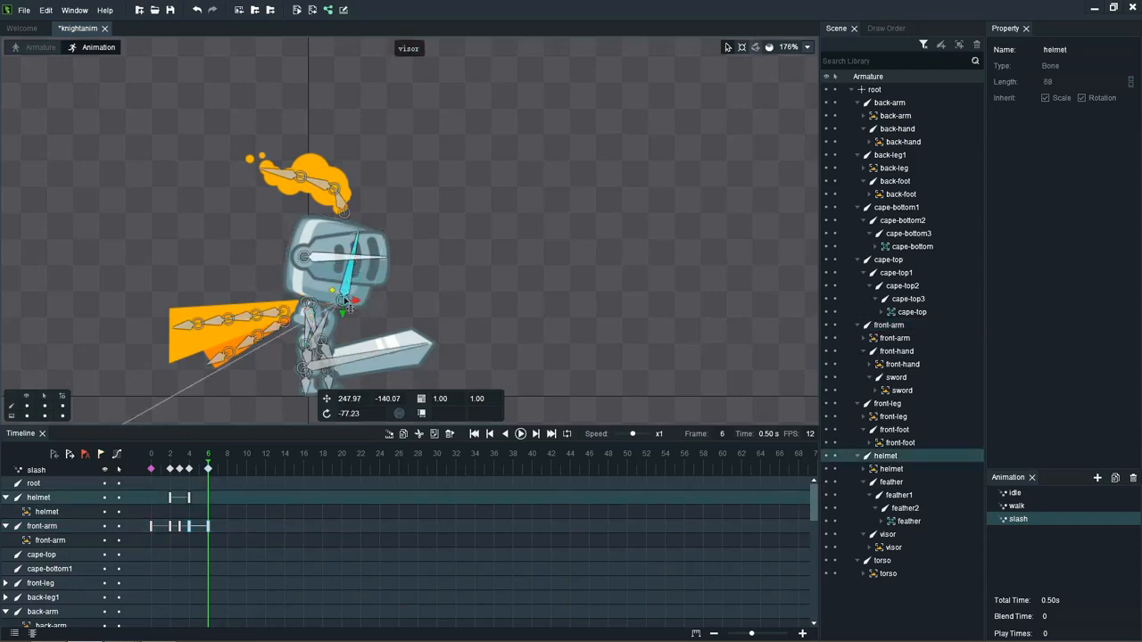
{"action": "left_click_drag", "start_coordinate": [358, 306], "coordinate": [349, 306]}
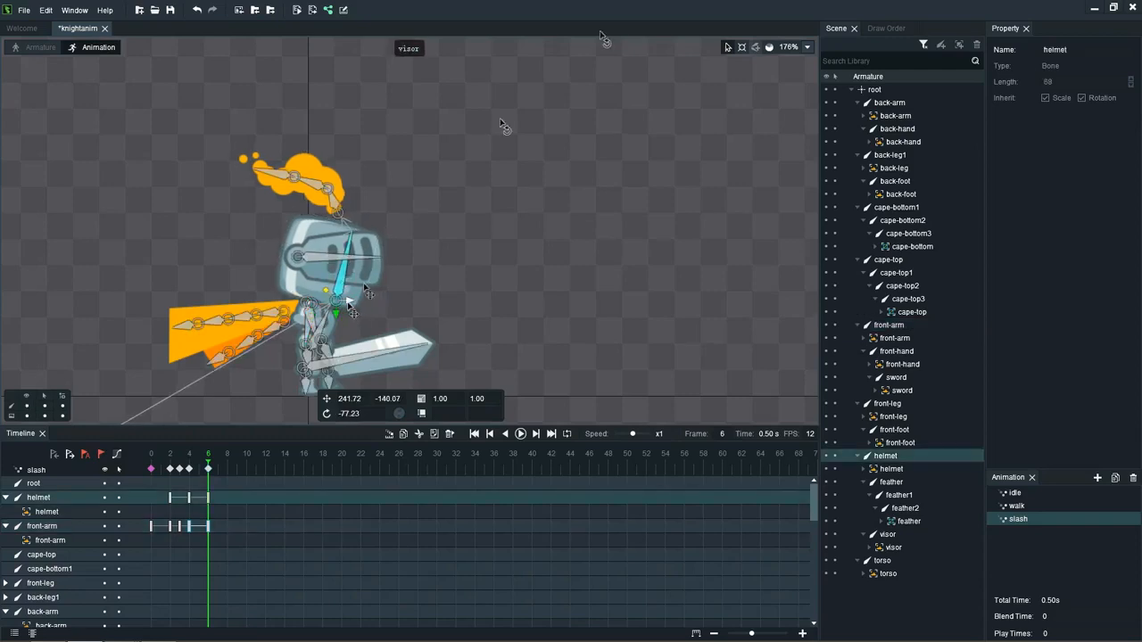
{"action": "left_click", "coordinate": [742, 48]}
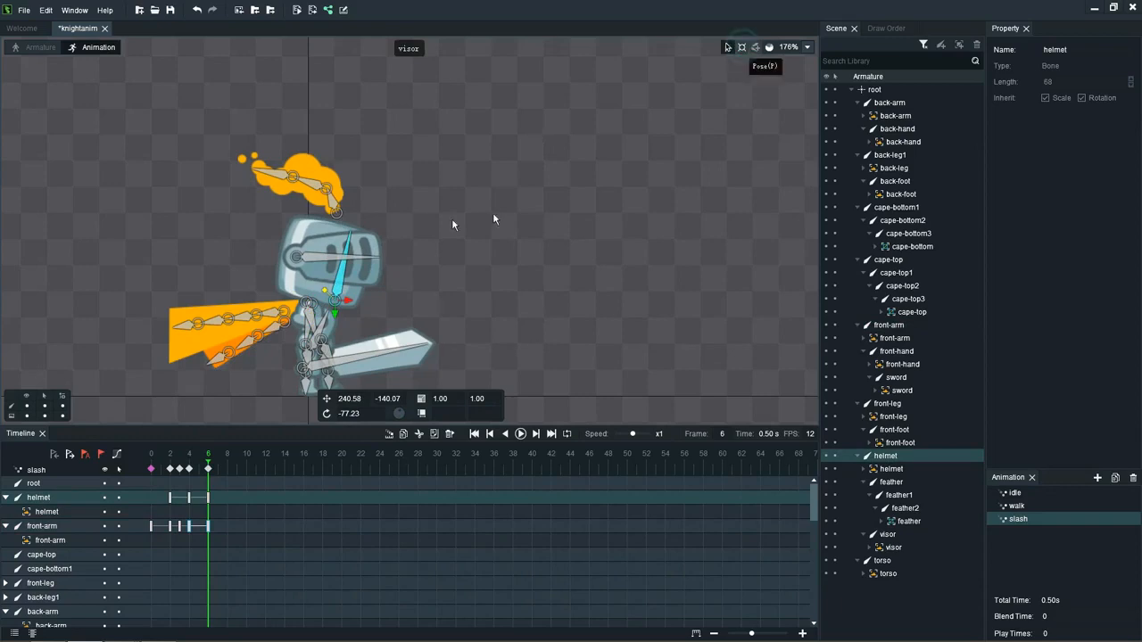
{"action": "left_click_drag", "start_coordinate": [352, 234], "coordinate": [332, 271]}
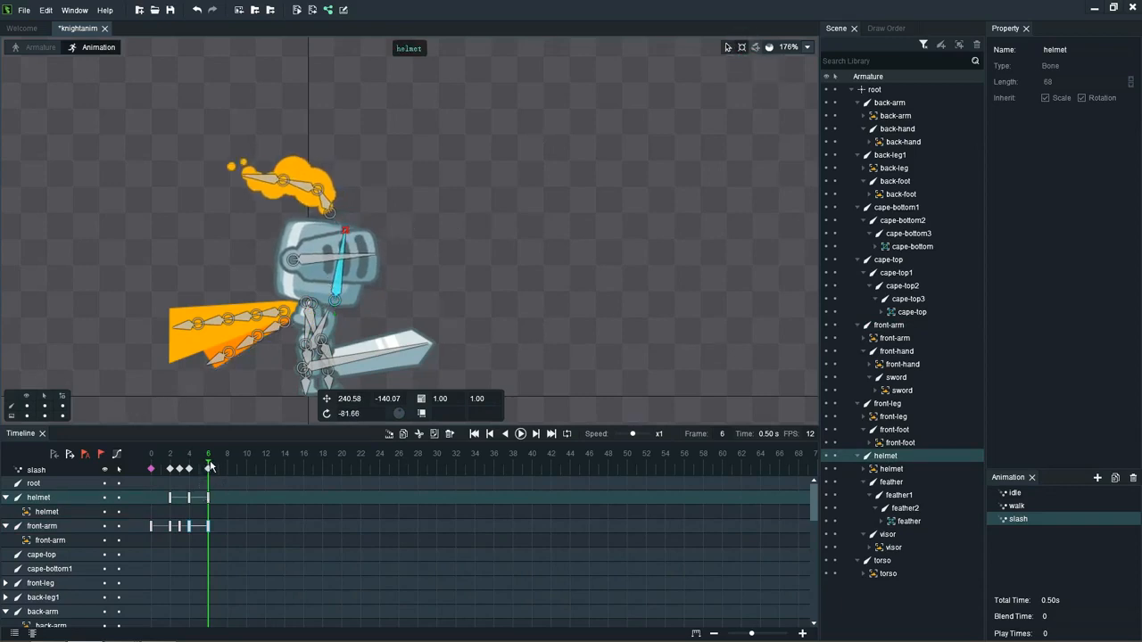
Step: At frame 4, rotate the base feather bone to about -59 and feather1 to about -54, and bend feather2 downward
{"action": "left_click_drag", "start_coordinate": [209, 466], "coordinate": [151, 465]}
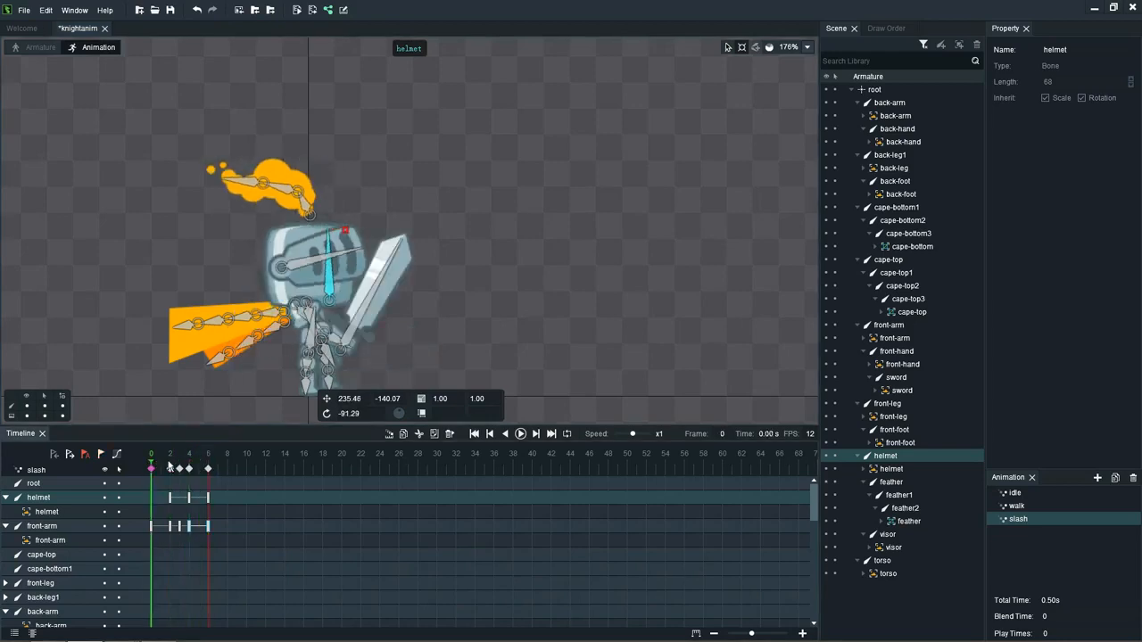
{"action": "left_click", "coordinate": [170, 466]}
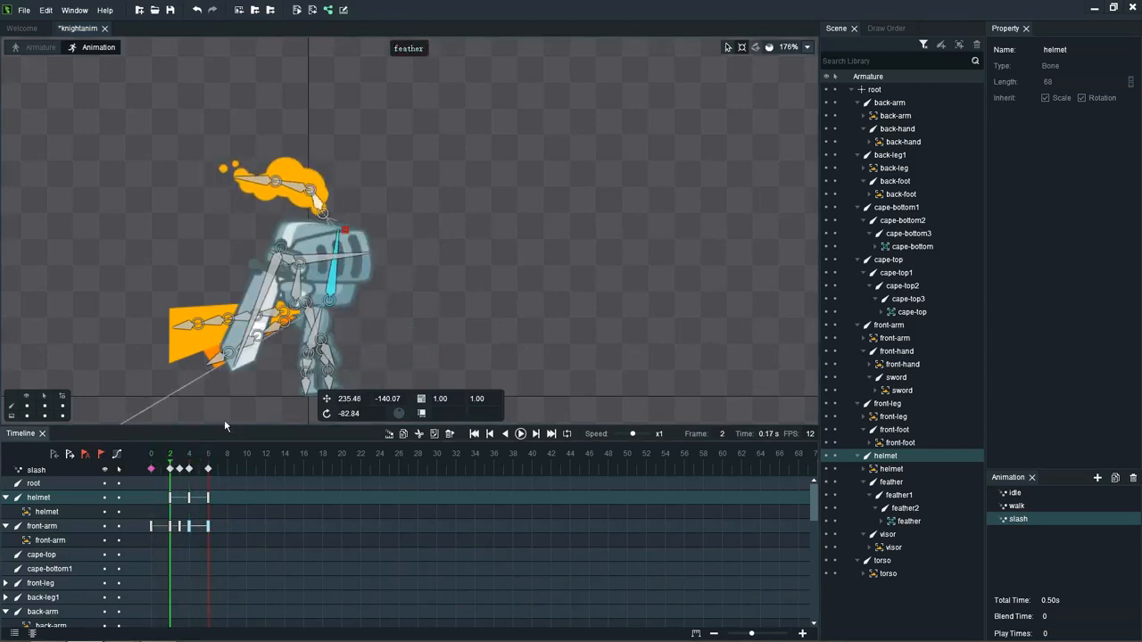
{"action": "left_click", "coordinate": [190, 471]}
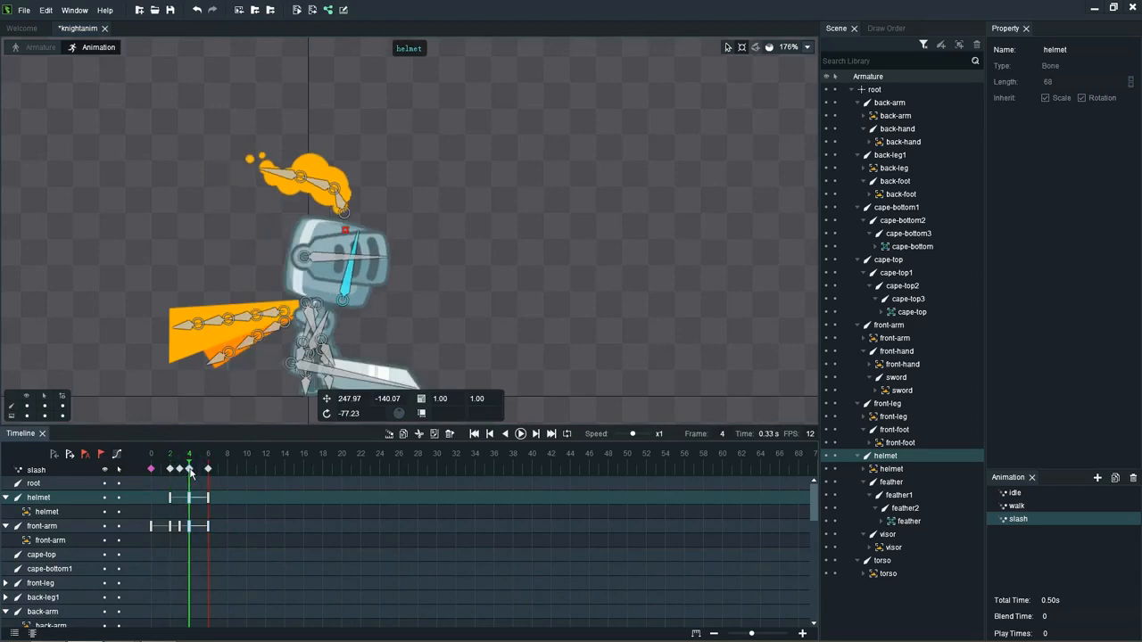
{"action": "left_click", "coordinate": [339, 198]}
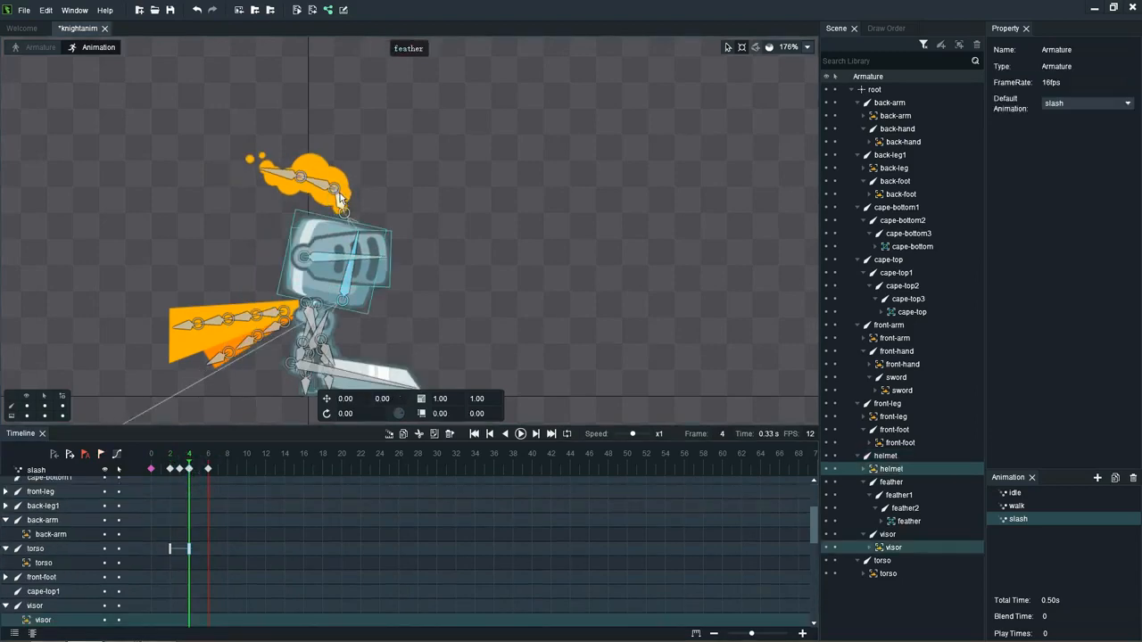
{"action": "left_click", "coordinate": [339, 201]}
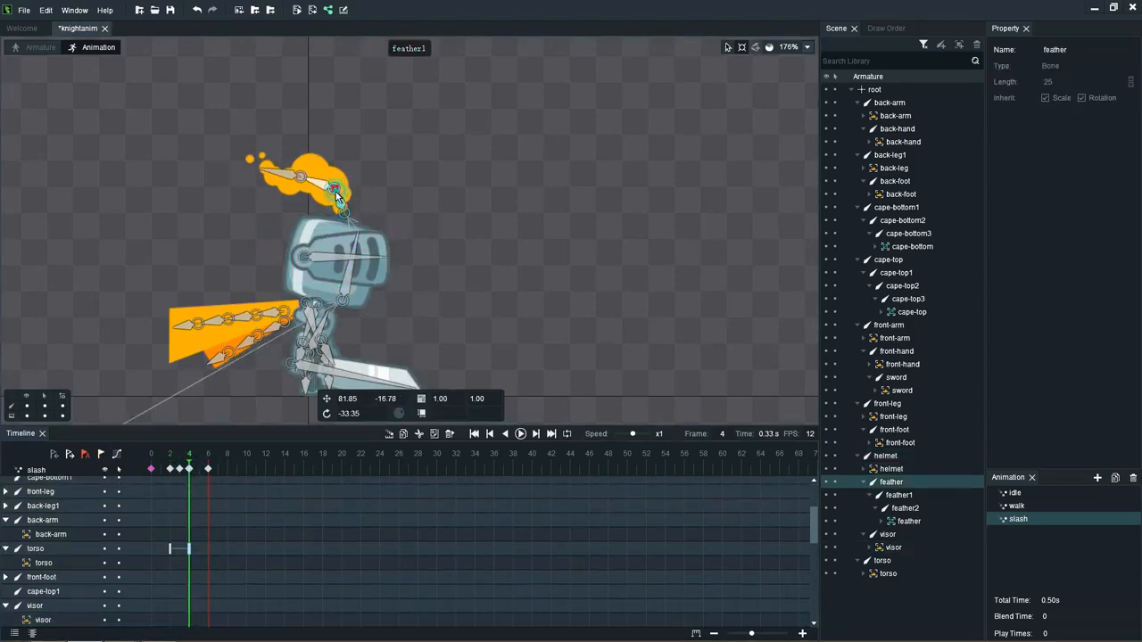
{"action": "double_click", "coordinate": [336, 193]}
{"action": "left_click", "coordinate": [335, 187]}
{"action": "left_click_drag", "start_coordinate": [335, 186], "coordinate": [266, 253]}
{"action": "left_click", "coordinate": [288, 200]}
{"action": "left_click", "coordinate": [261, 229]}
{"action": "left_click", "coordinate": [260, 230]}
{"action": "left_click", "coordinate": [308, 207]}
{"action": "left_click_drag", "start_coordinate": [298, 211], "coordinate": [289, 201]}
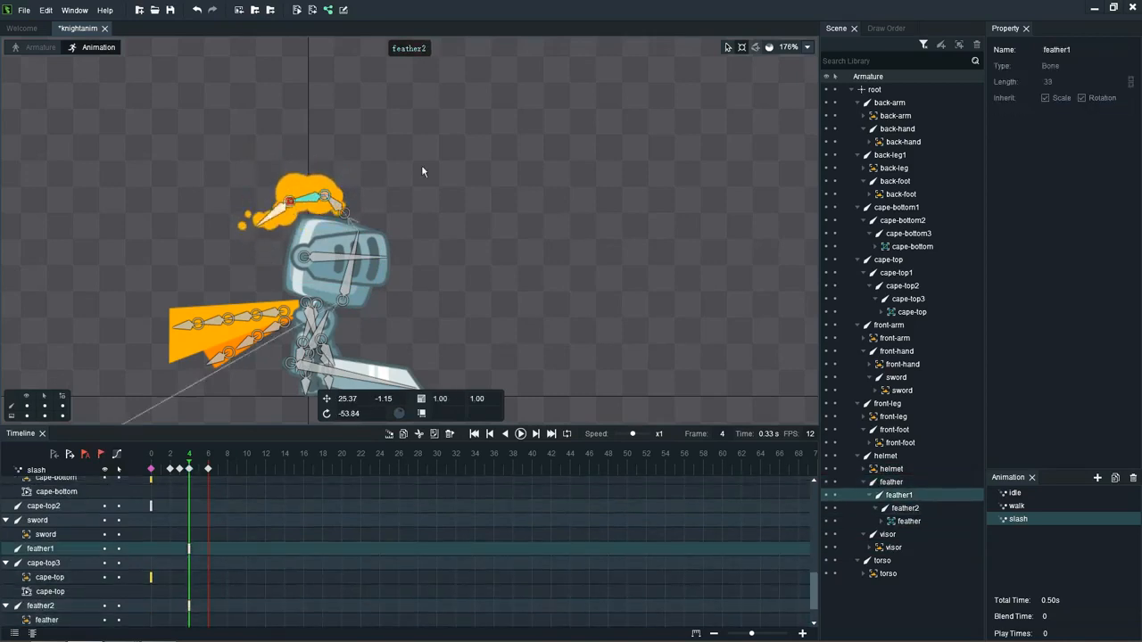
Step: Play the animation, and at frame 6 swing the base feather bone upward and rotate feather1 to about -44
{"action": "key", "text": "space"}
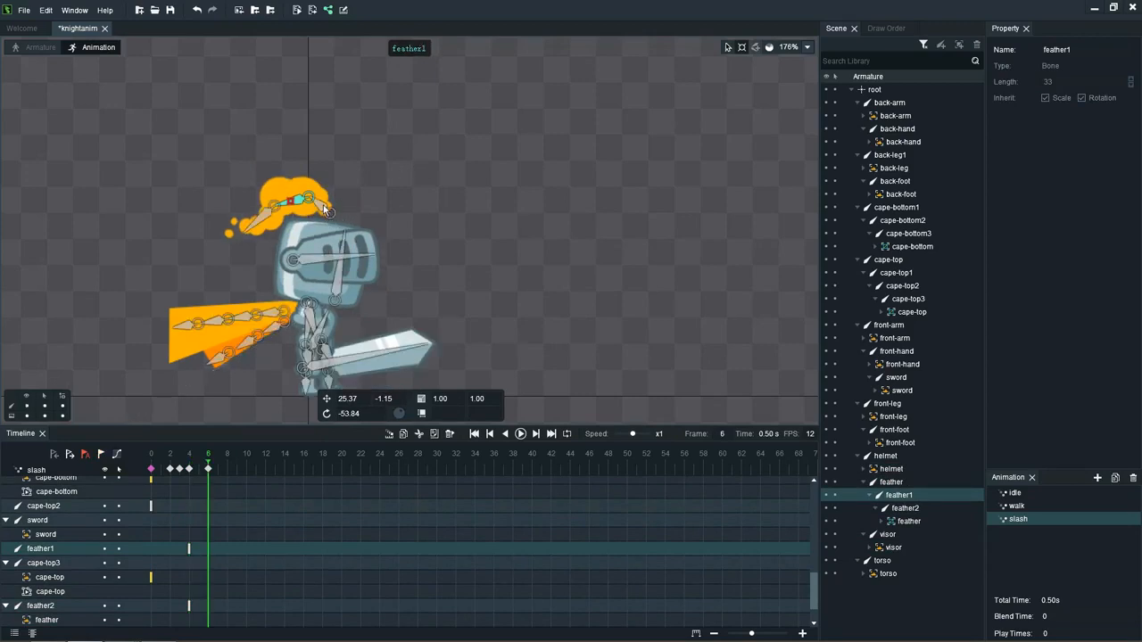
{"action": "left_click", "coordinate": [323, 205]}
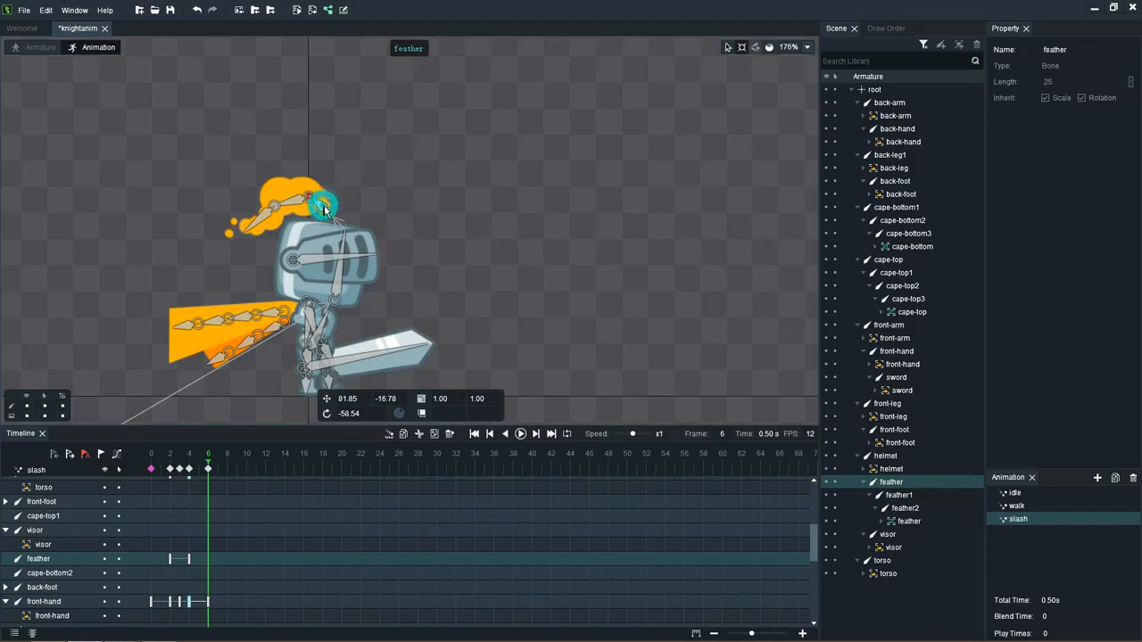
{"action": "left_click_drag", "start_coordinate": [326, 209], "coordinate": [381, 178]}
{"action": "left_click", "coordinate": [307, 177]}
{"action": "key", "text": "ctrl+h"}
{"action": "key", "text": "ctrl+h"}
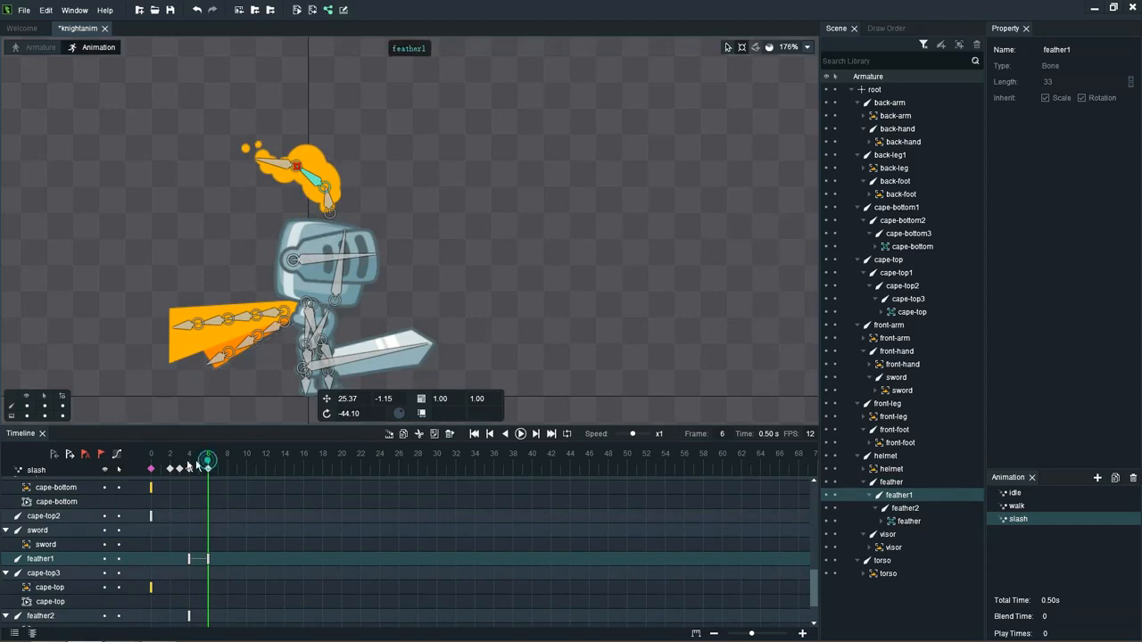
Step: Rotate the visor bone to about 86 at frame 0 and to about 84 at frame 2
{"action": "left_click_drag", "start_coordinate": [209, 464], "coordinate": [172, 465]}
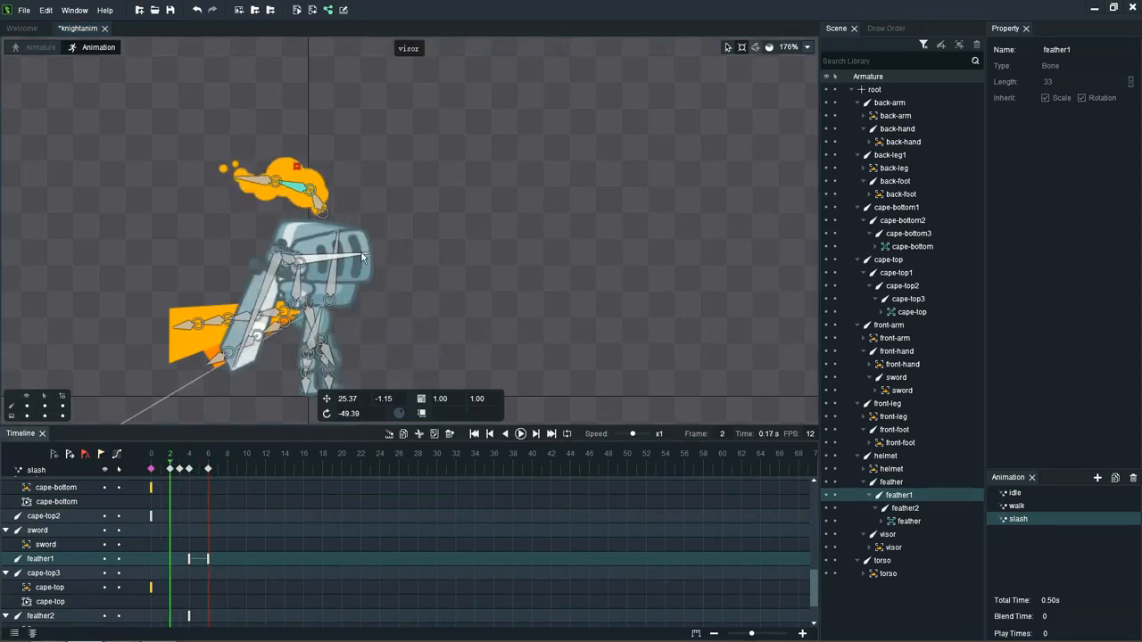
{"action": "left_click", "coordinate": [151, 471]}
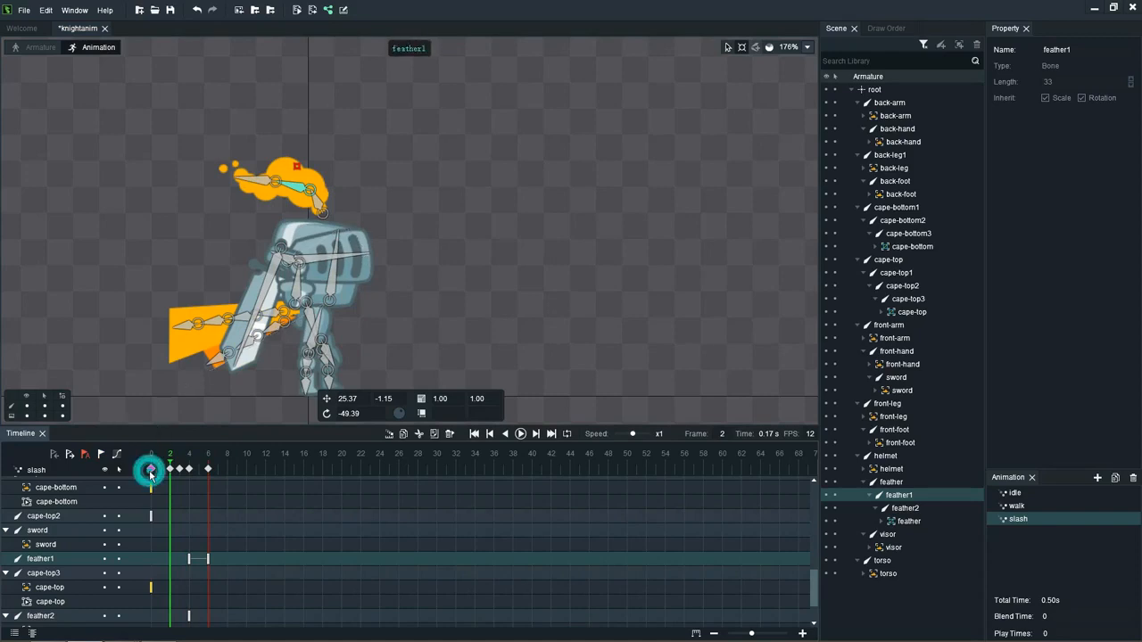
{"action": "left_click", "coordinate": [364, 248]}
{"action": "left_click_drag", "start_coordinate": [363, 247], "coordinate": [361, 259]}
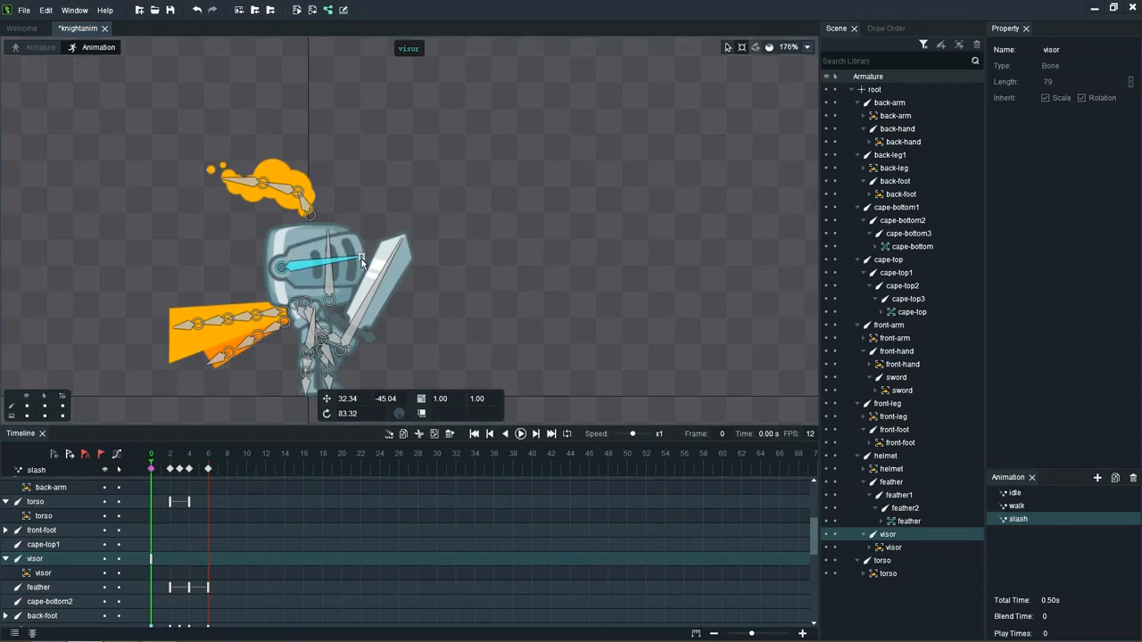
{"action": "left_click", "coordinate": [171, 470]}
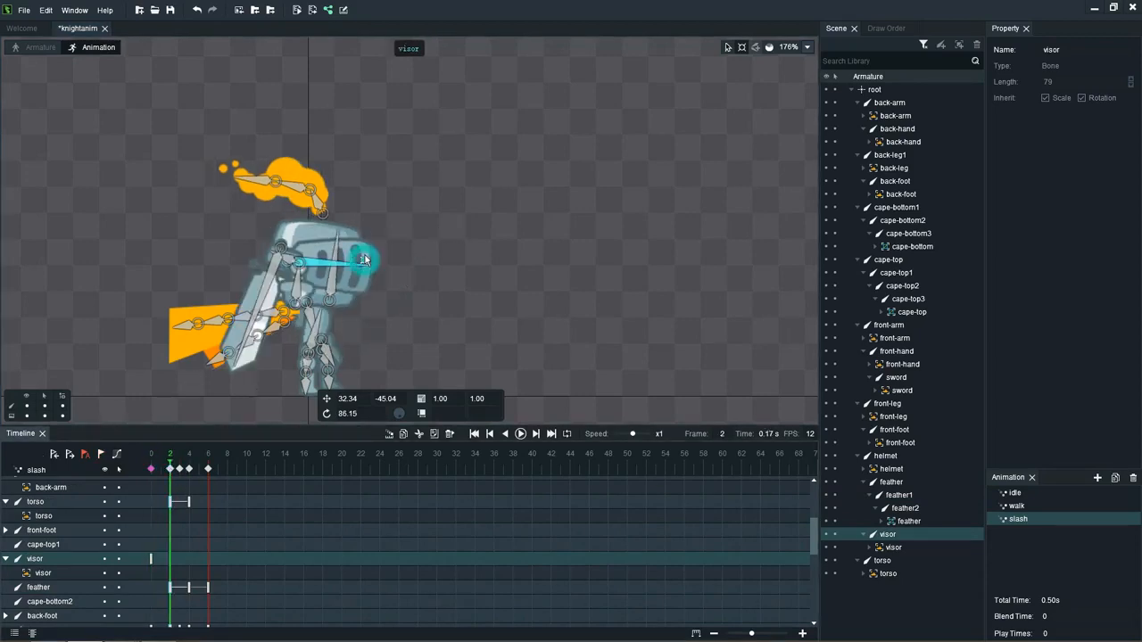
{"action": "left_click_drag", "start_coordinate": [363, 258], "coordinate": [368, 262]}
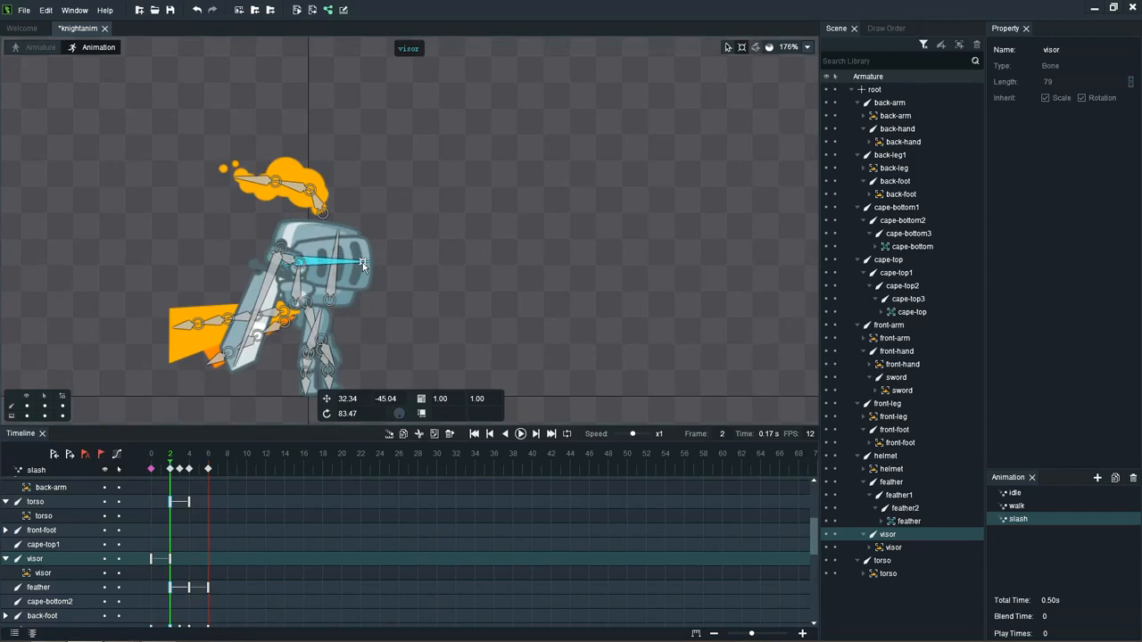
Step: Rotate the visor bone to about 76 at frame 4 and to about 84 at frame 6, and preview the slash without bones
{"action": "left_click", "coordinate": [188, 470]}
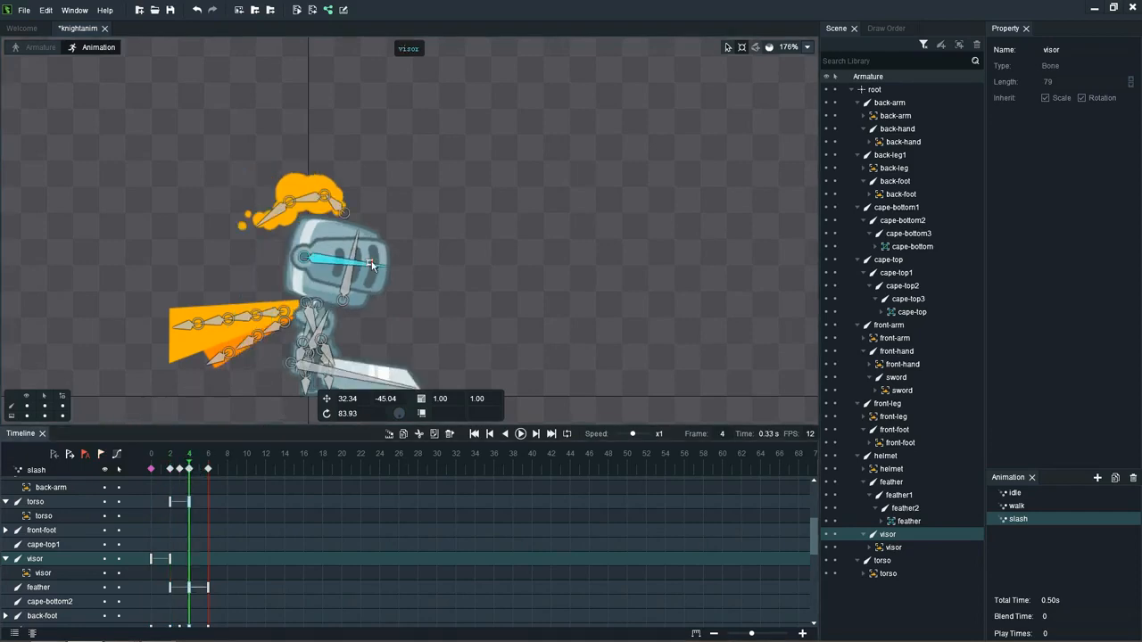
{"action": "left_click_drag", "start_coordinate": [371, 264], "coordinate": [383, 256]}
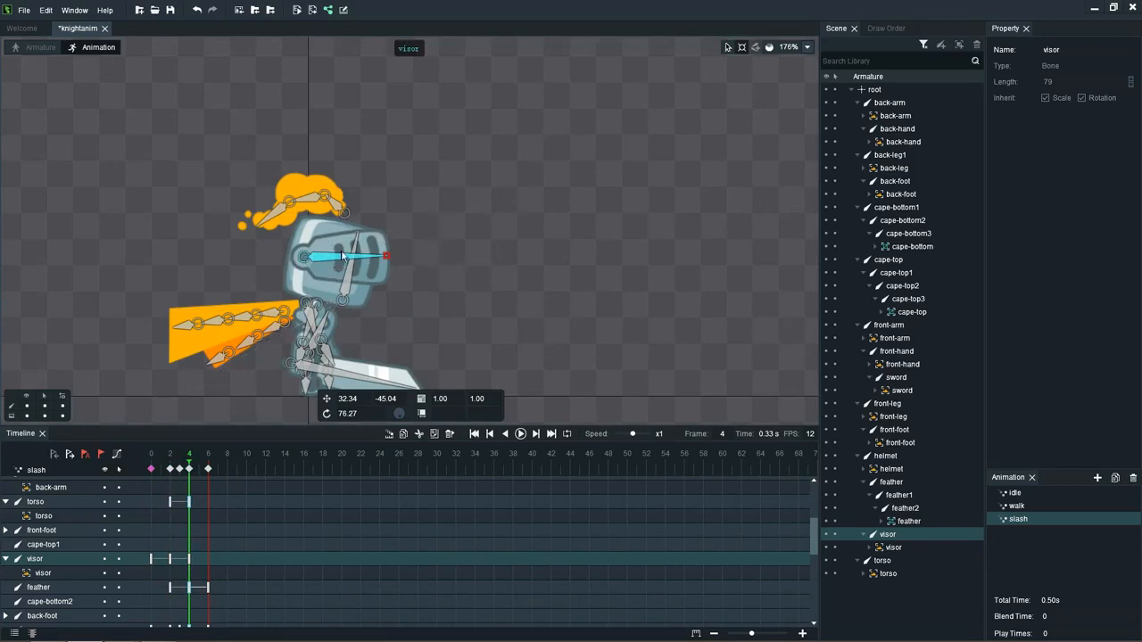
{"action": "left_click", "coordinate": [209, 471]}
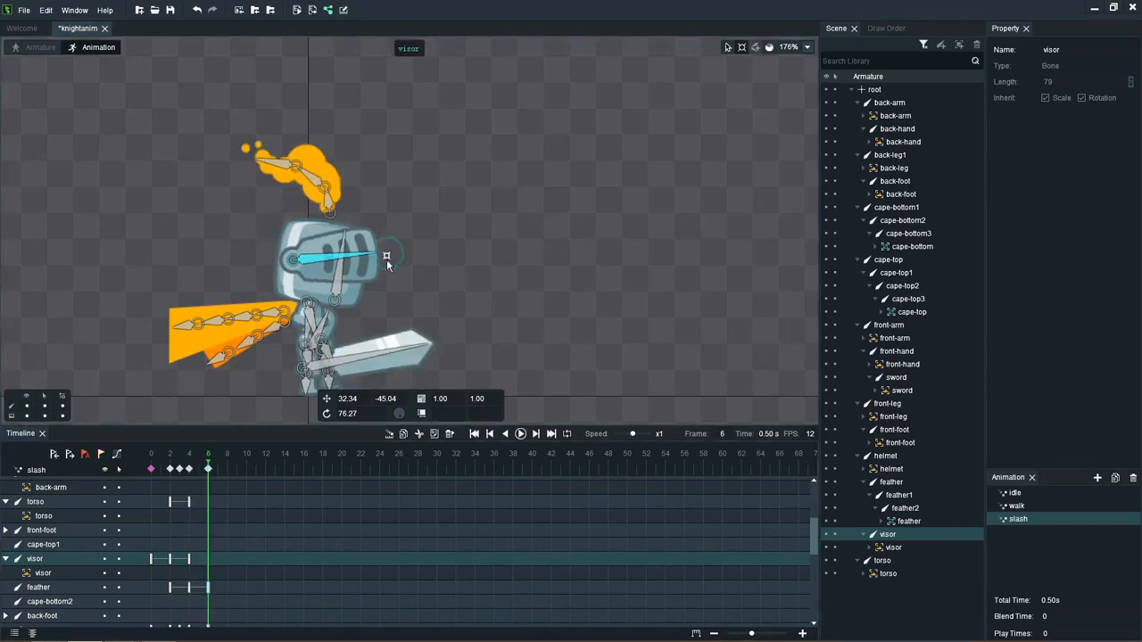
{"action": "left_click_drag", "start_coordinate": [386, 259], "coordinate": [386, 265]}
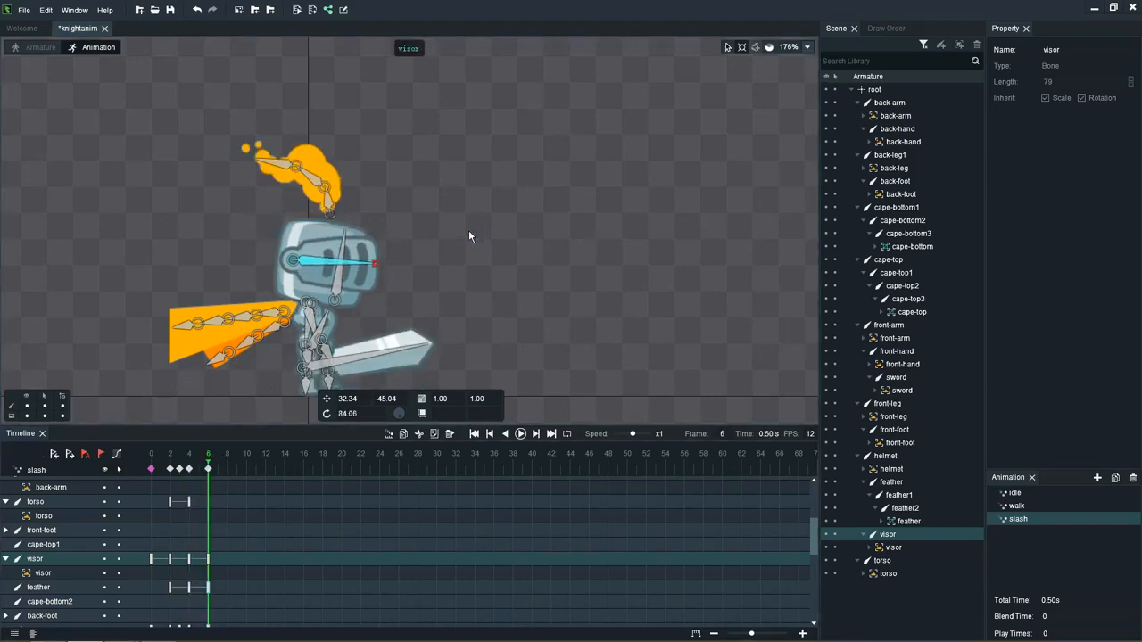
{"action": "key", "text": "space"}
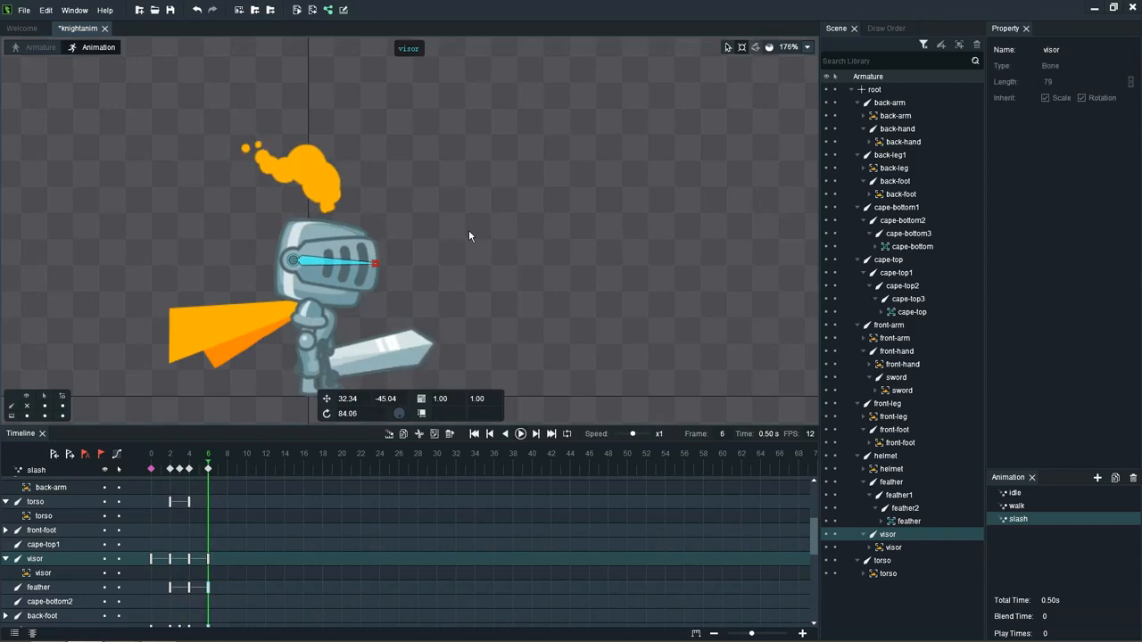
Step: At frame 2, rotate the front-foot bone to about 5
{"action": "scroll", "coordinate": [349, 319], "scroll_direction": "up", "scroll_amount": 2}
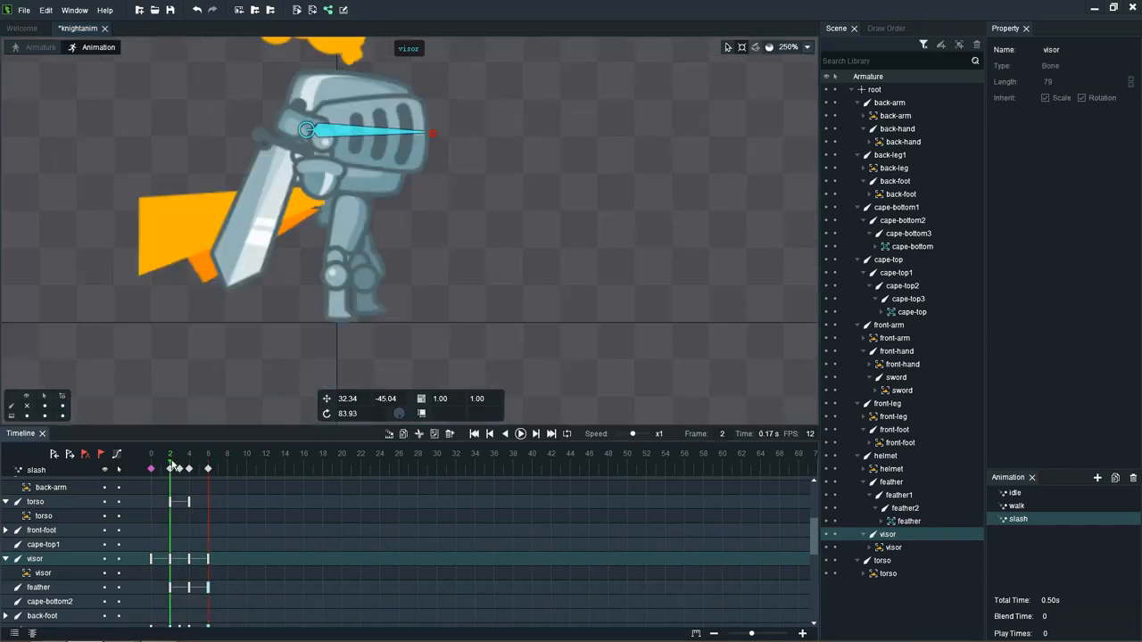
{"action": "left_click", "coordinate": [333, 307]}
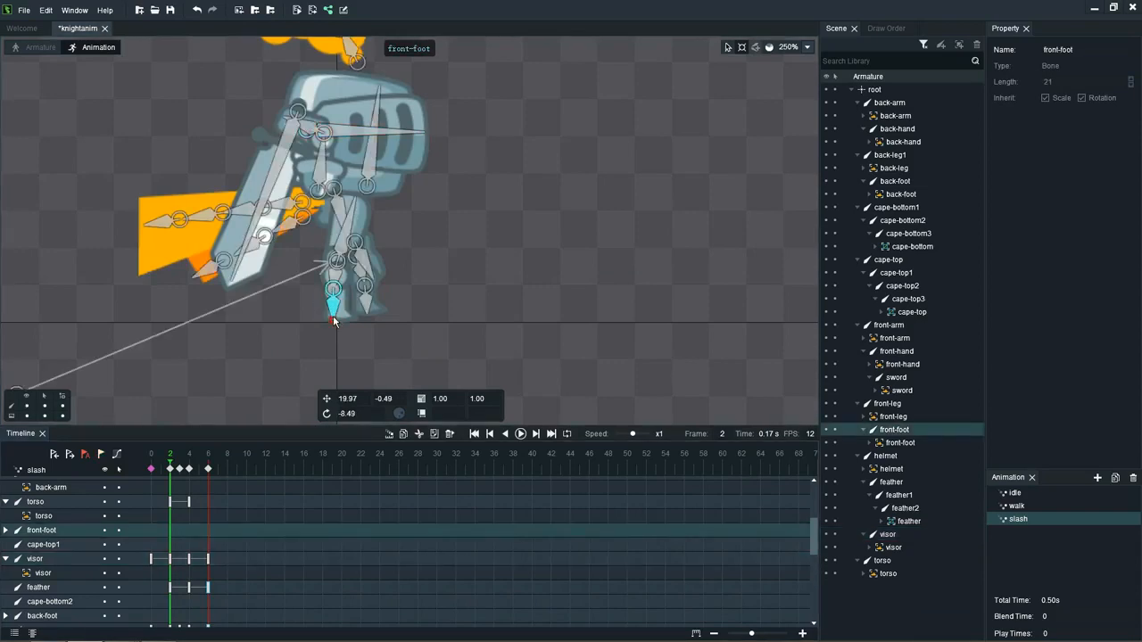
{"action": "left_click_drag", "start_coordinate": [333, 322], "coordinate": [330, 320]}
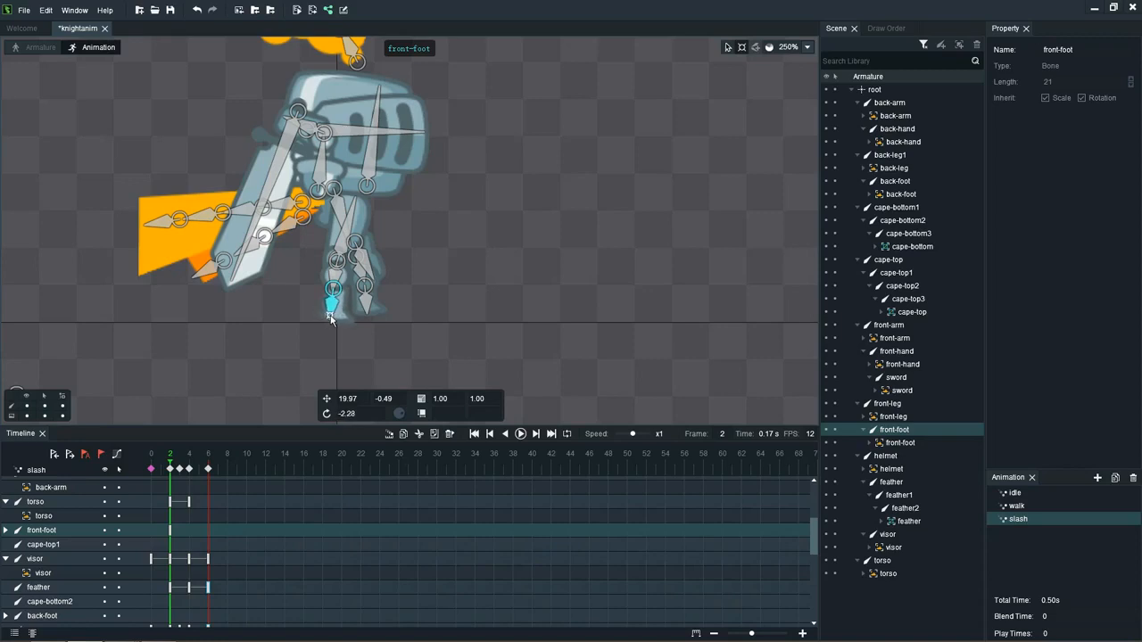
{"action": "left_click_drag", "start_coordinate": [329, 321], "coordinate": [326, 321]}
Step: At frame 2, rotate the back-leg1 bone to about 58 and the back-foot bone to about 37
{"action": "left_click", "coordinate": [364, 306]}
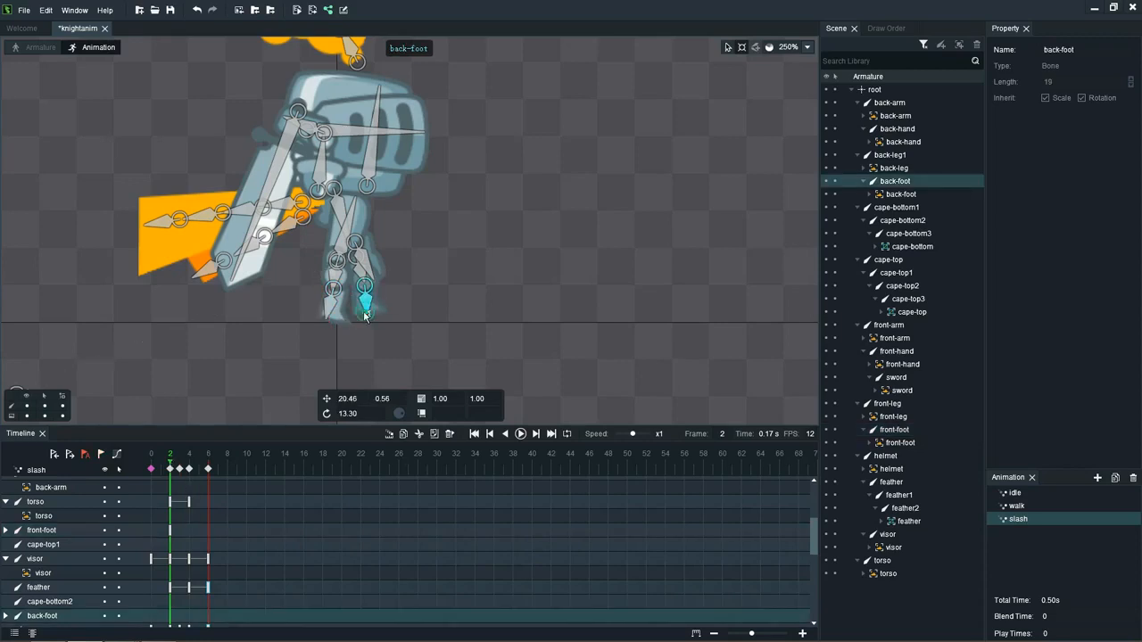
{"action": "left_click_drag", "start_coordinate": [366, 313], "coordinate": [362, 313]}
{"action": "left_click", "coordinate": [360, 270]}
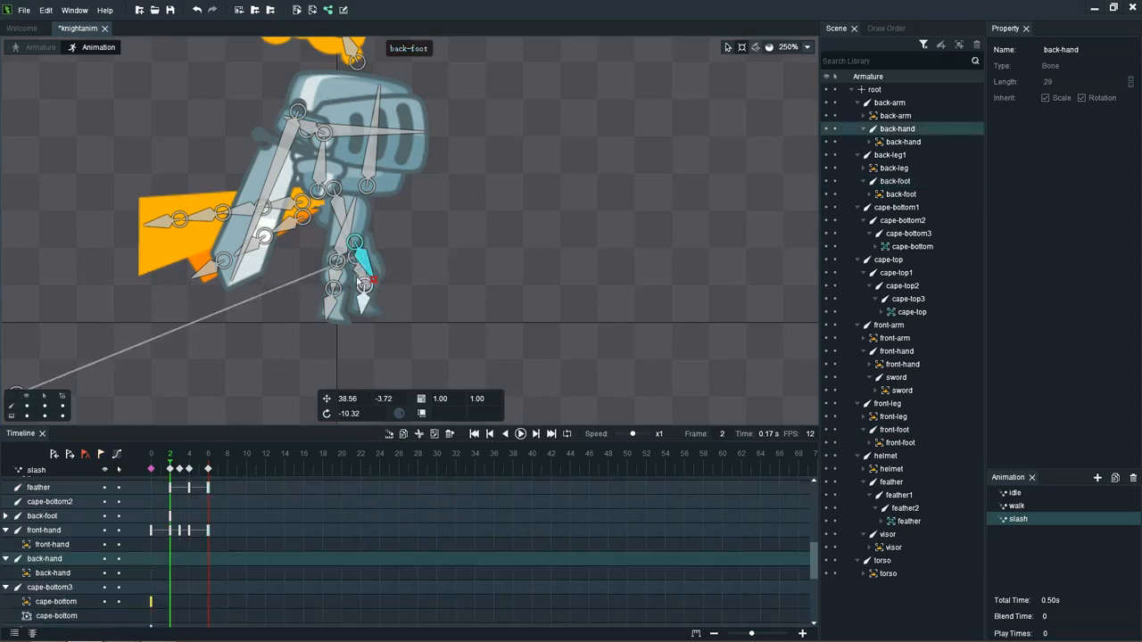
{"action": "left_click", "coordinate": [358, 278]}
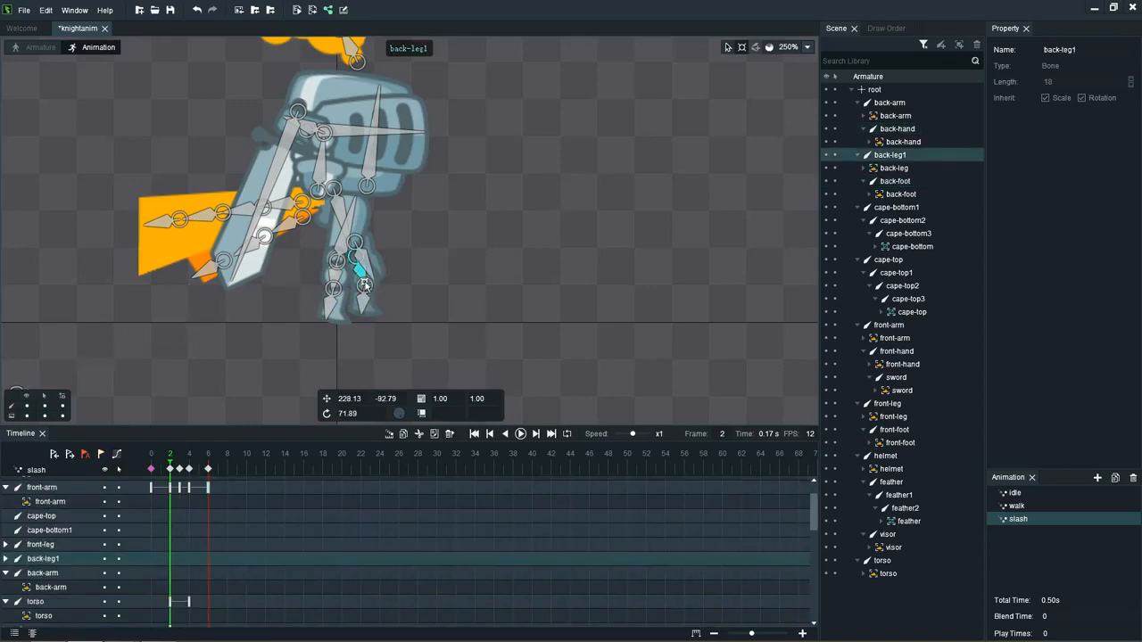
{"action": "left_click_drag", "start_coordinate": [361, 279], "coordinate": [371, 314]}
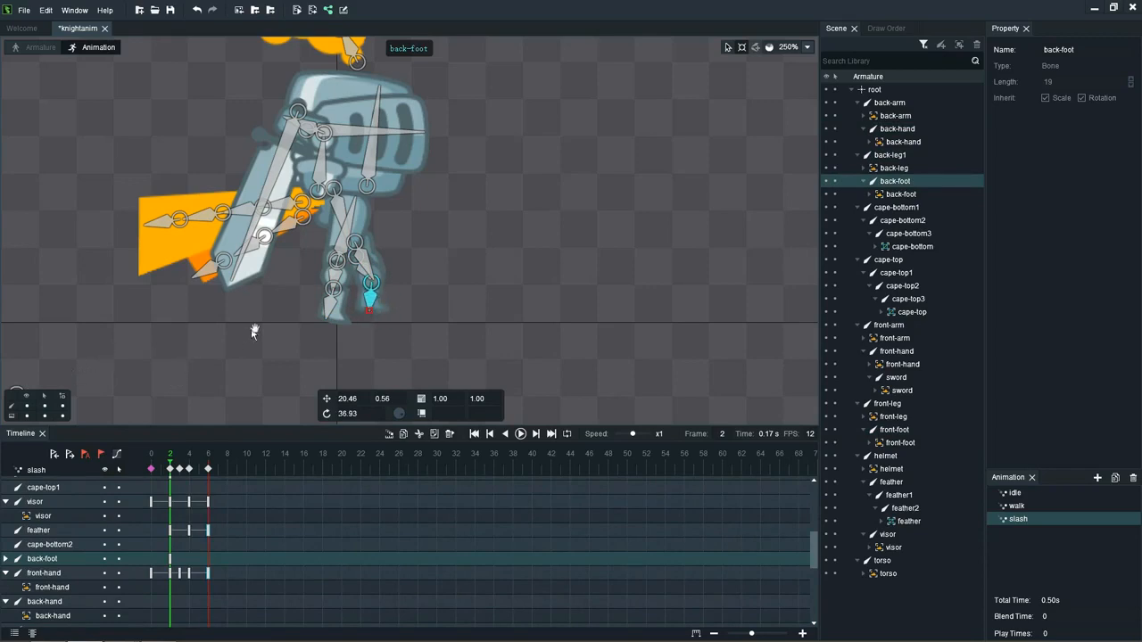
Step: Move the root bone down to Y about 53 at frame 2 and check the pose at the other keyframes
{"action": "left_click_drag", "start_coordinate": [251, 328], "coordinate": [318, 288]}
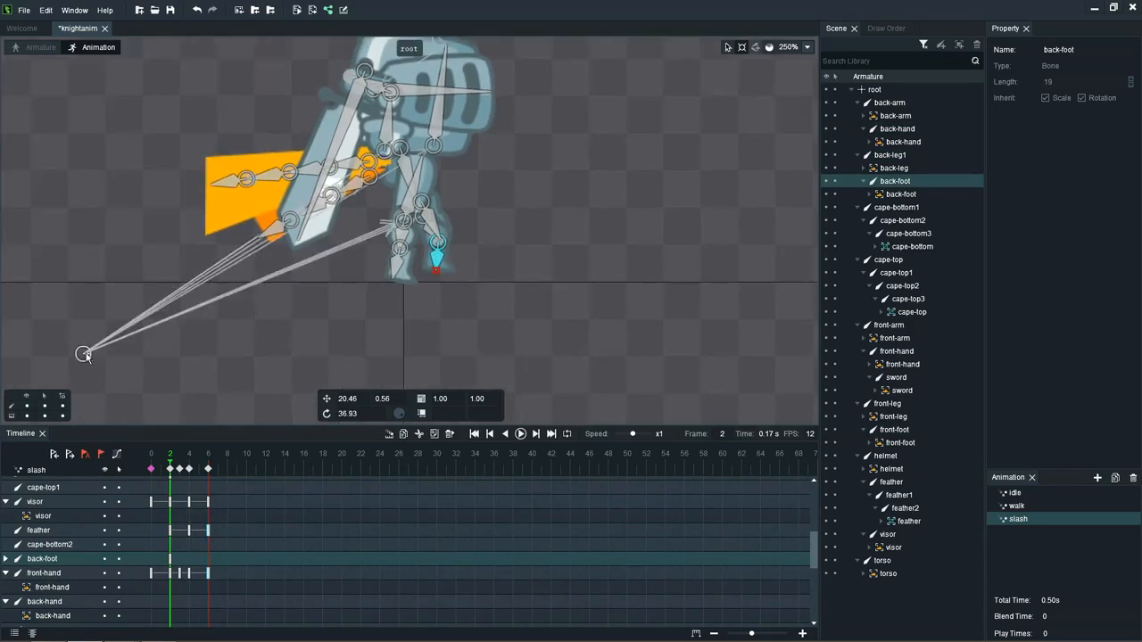
{"action": "left_click", "coordinate": [727, 47]}
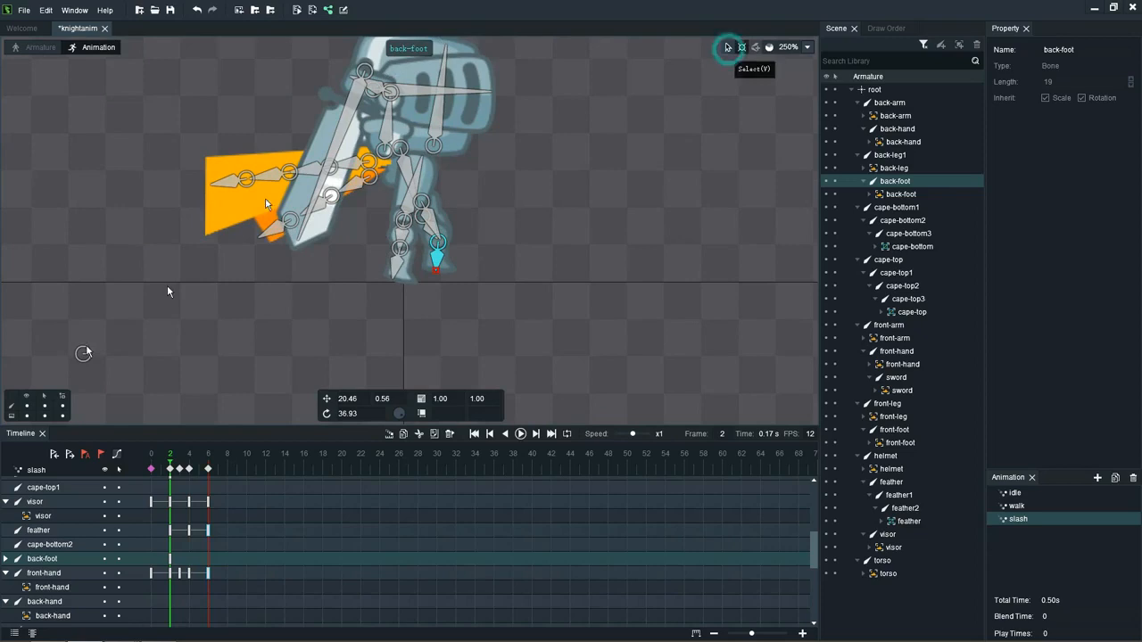
{"action": "left_click", "coordinate": [83, 355]}
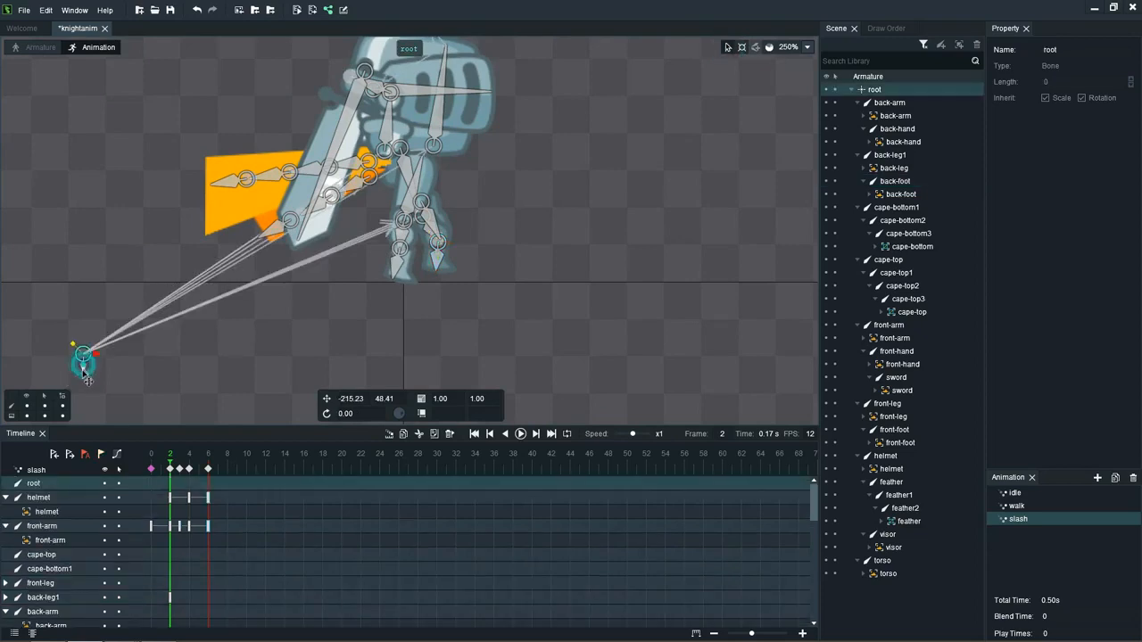
{"action": "left_click_drag", "start_coordinate": [83, 357], "coordinate": [83, 381]}
{"action": "left_click", "coordinate": [217, 454]}
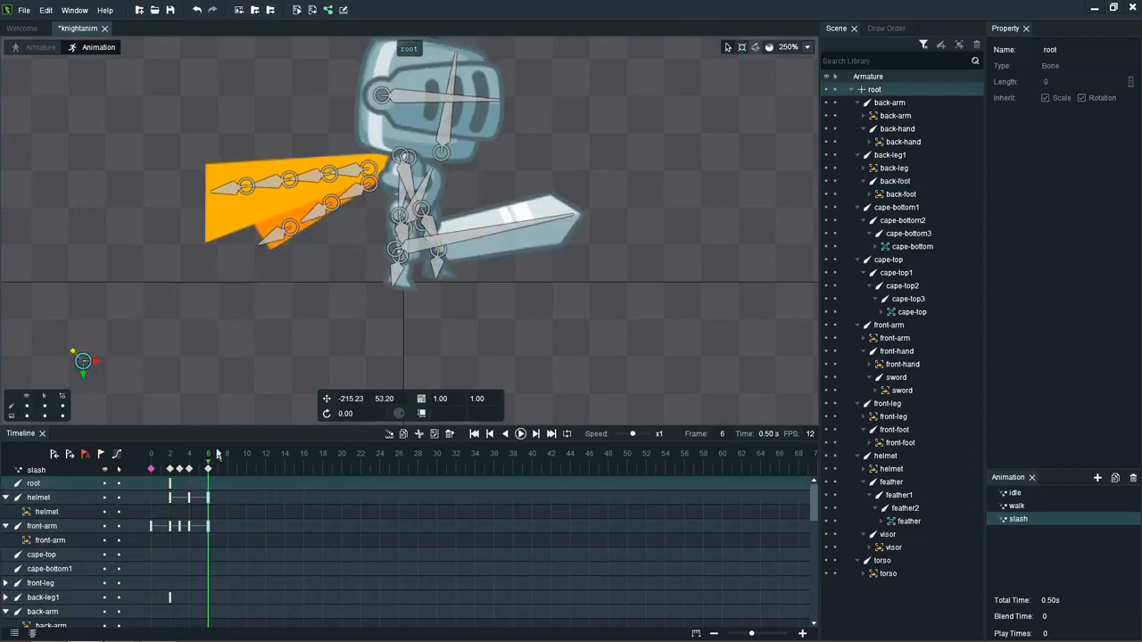
{"action": "left_click", "coordinate": [189, 469]}
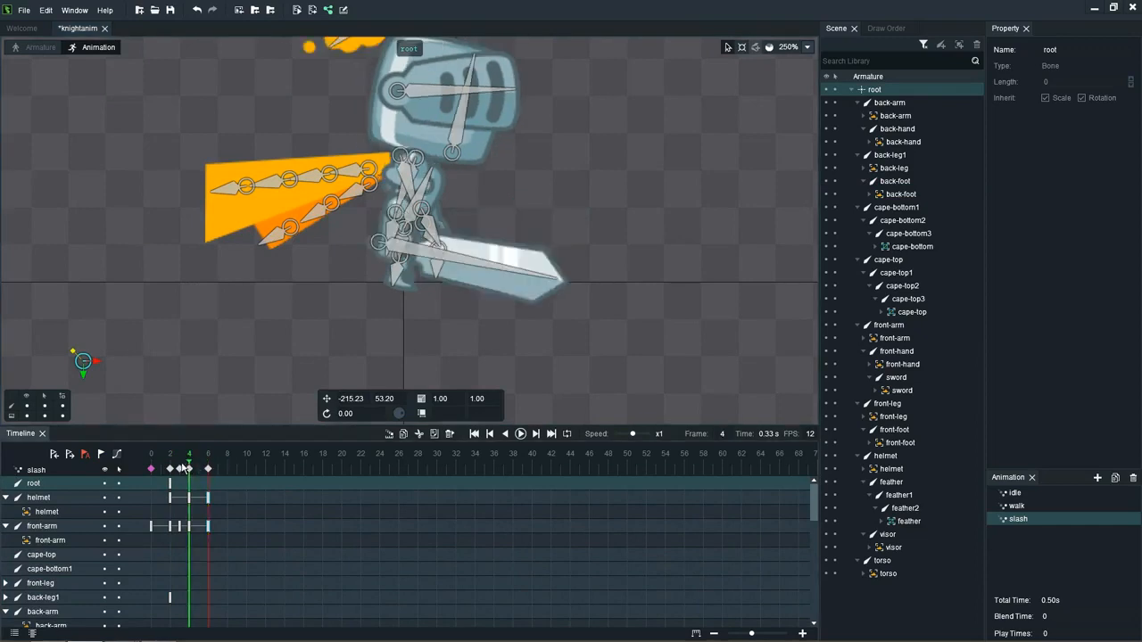
{"action": "left_click", "coordinate": [181, 468]}
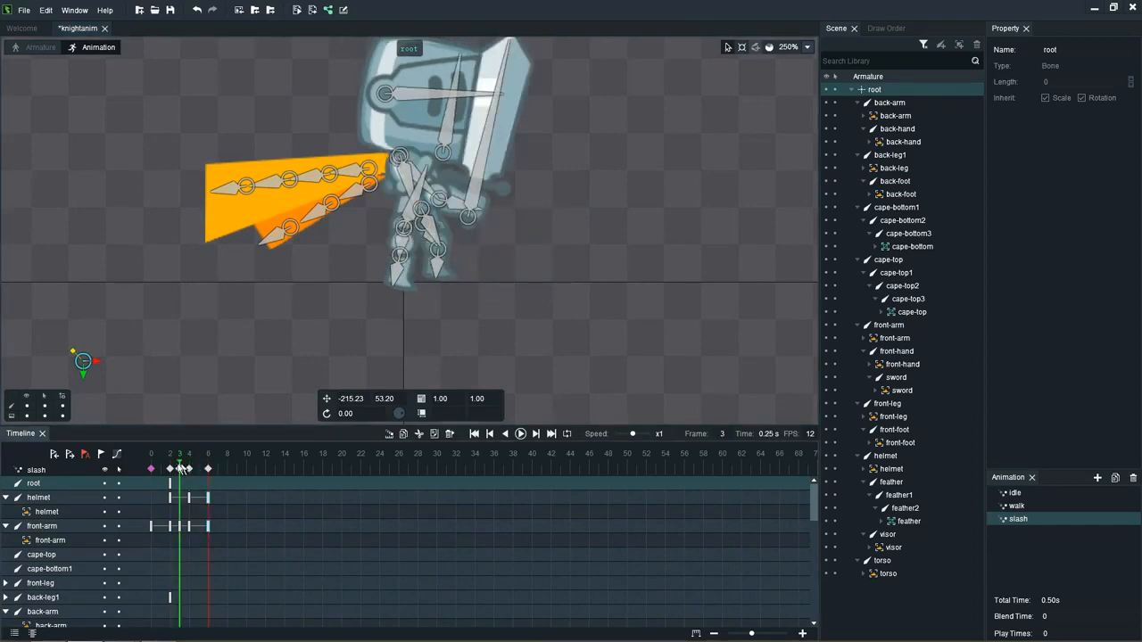
{"action": "left_click", "coordinate": [170, 469]}
{"action": "left_click", "coordinate": [179, 468]}
Step: At frame 4, swing the front-leg bone backward to about 115 and rotate the front-foot bone to about 22
{"action": "left_click", "coordinate": [189, 469]}
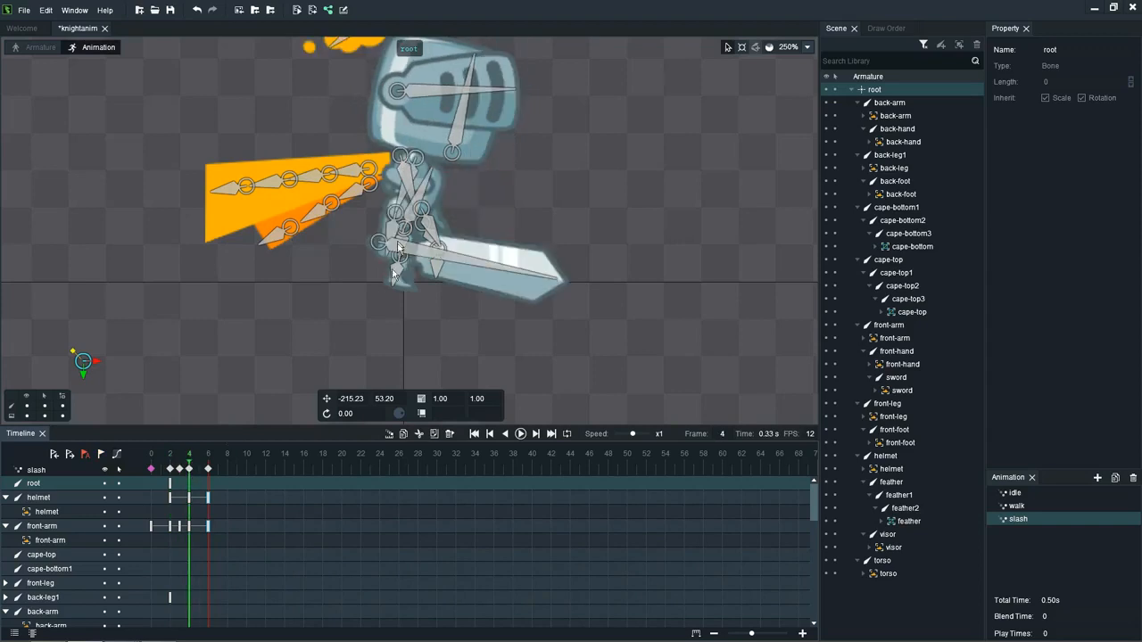
{"action": "left_click", "coordinate": [397, 273]}
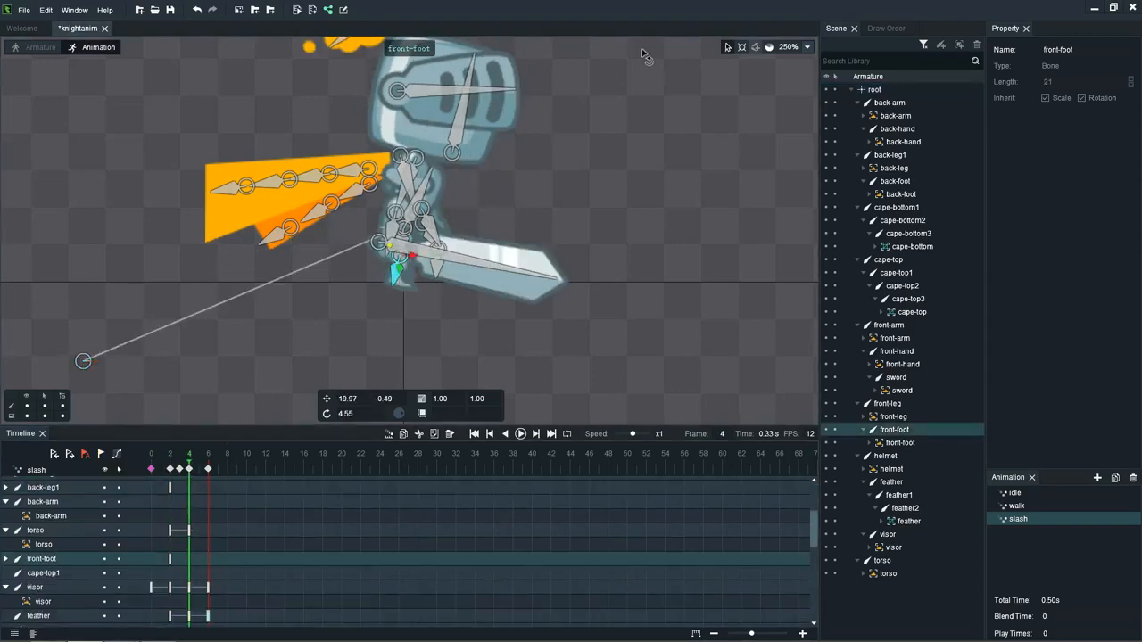
{"action": "left_click", "coordinate": [742, 49]}
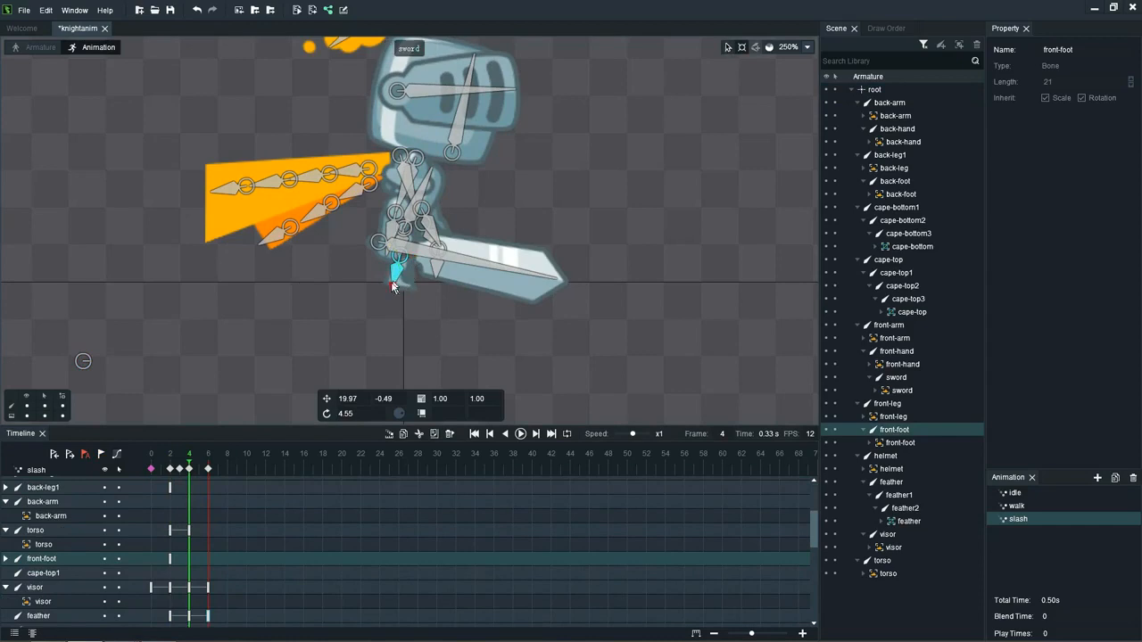
{"action": "left_click_drag", "start_coordinate": [387, 287], "coordinate": [379, 284]}
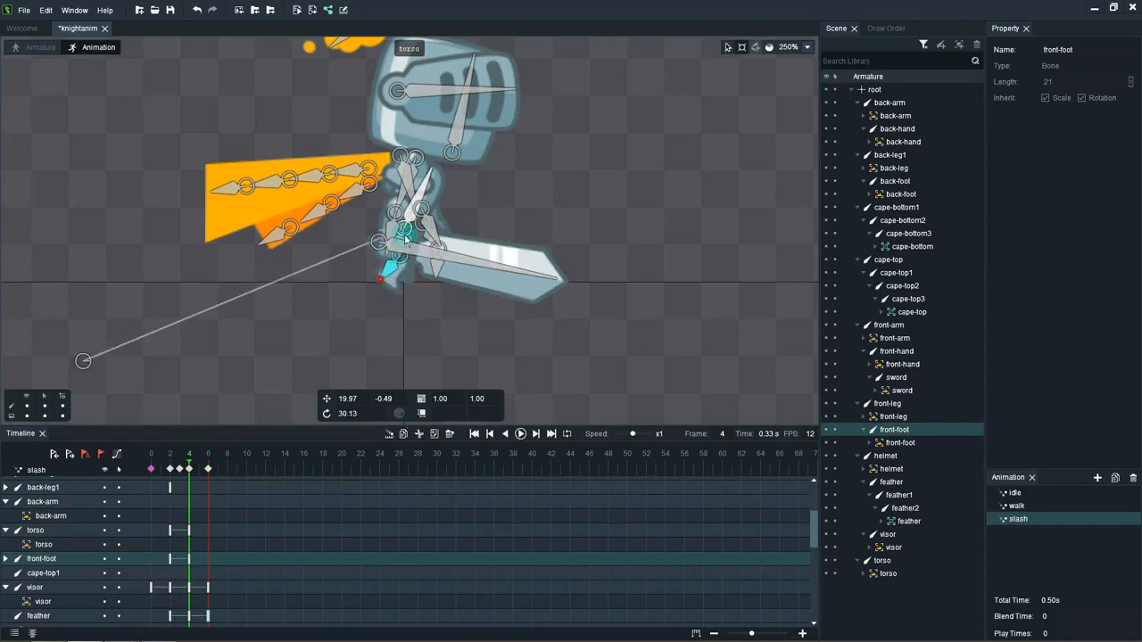
{"action": "left_click", "coordinate": [406, 239]}
{"action": "left_click", "coordinate": [403, 251]}
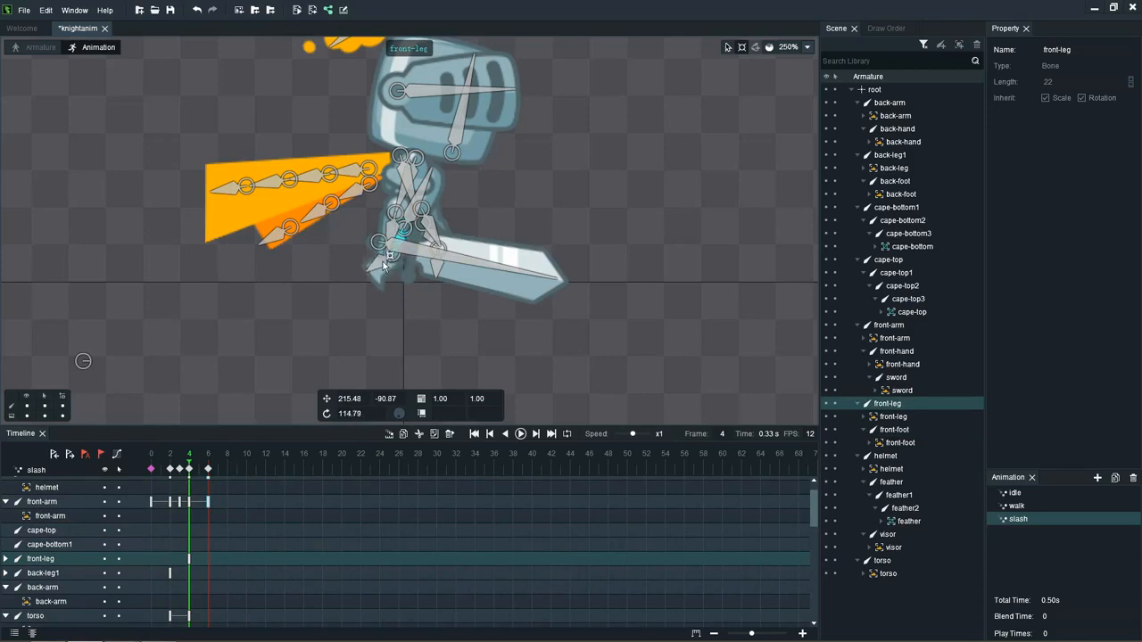
{"action": "left_click", "coordinate": [373, 277]}
{"action": "left_click_drag", "start_coordinate": [371, 276], "coordinate": [372, 281]}
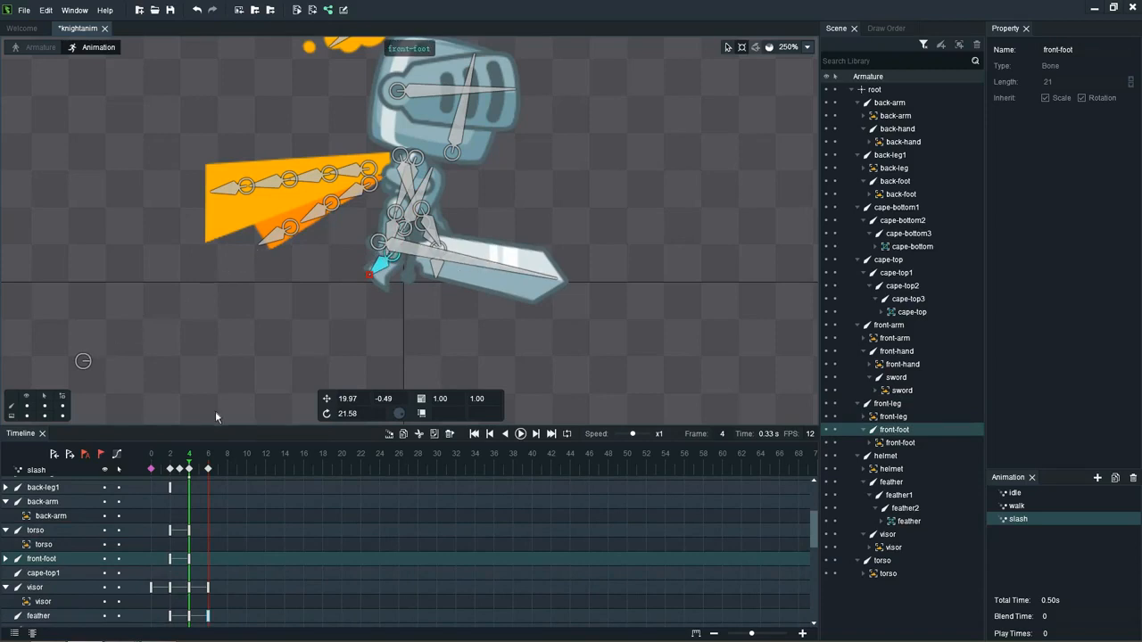
Step: At frame 6, swing the back-leg1 bone under the body and rotate the back-foot bone to about 7
{"action": "left_click", "coordinate": [200, 465]}
{"action": "left_click", "coordinate": [206, 466]}
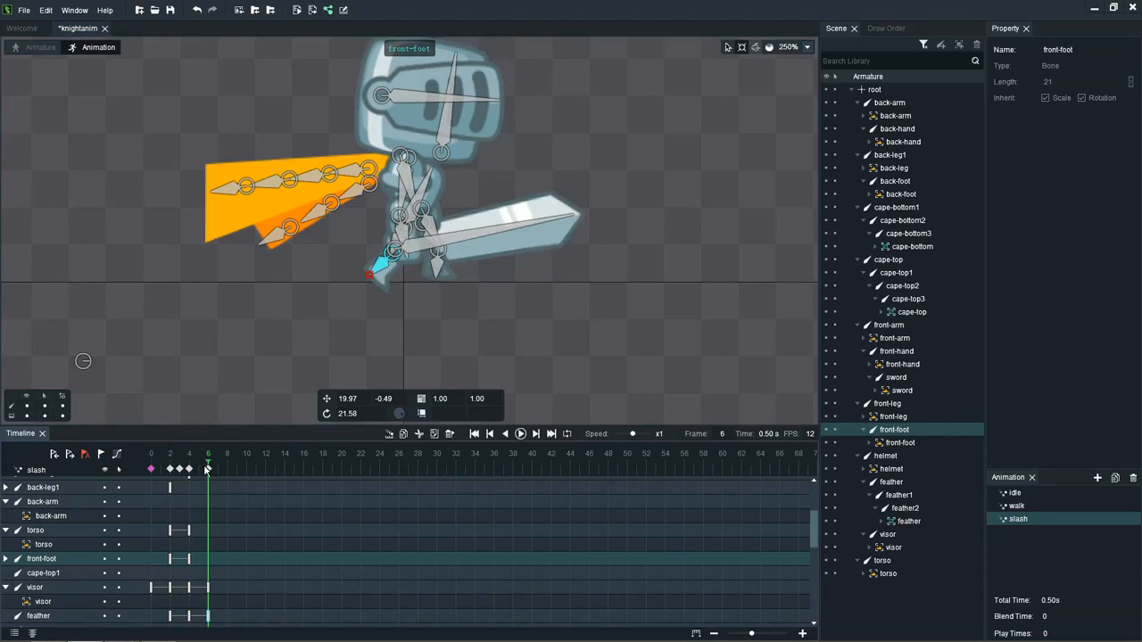
{"action": "left_click", "coordinate": [418, 232]}
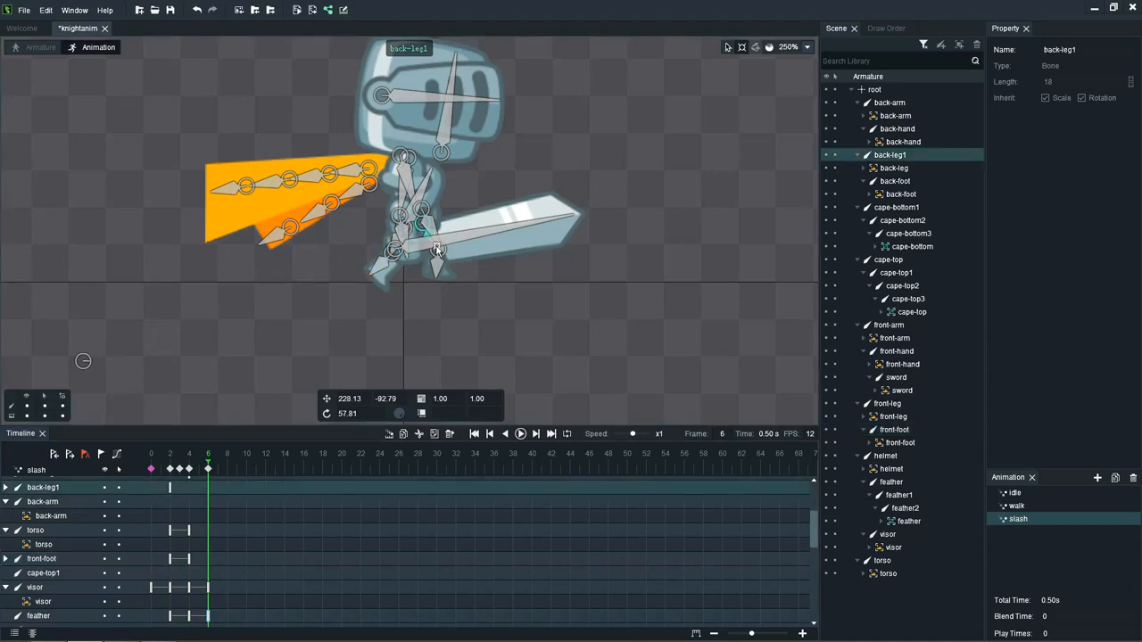
{"action": "left_click_drag", "start_coordinate": [435, 248], "coordinate": [451, 268]}
{"action": "left_click", "coordinate": [416, 268]}
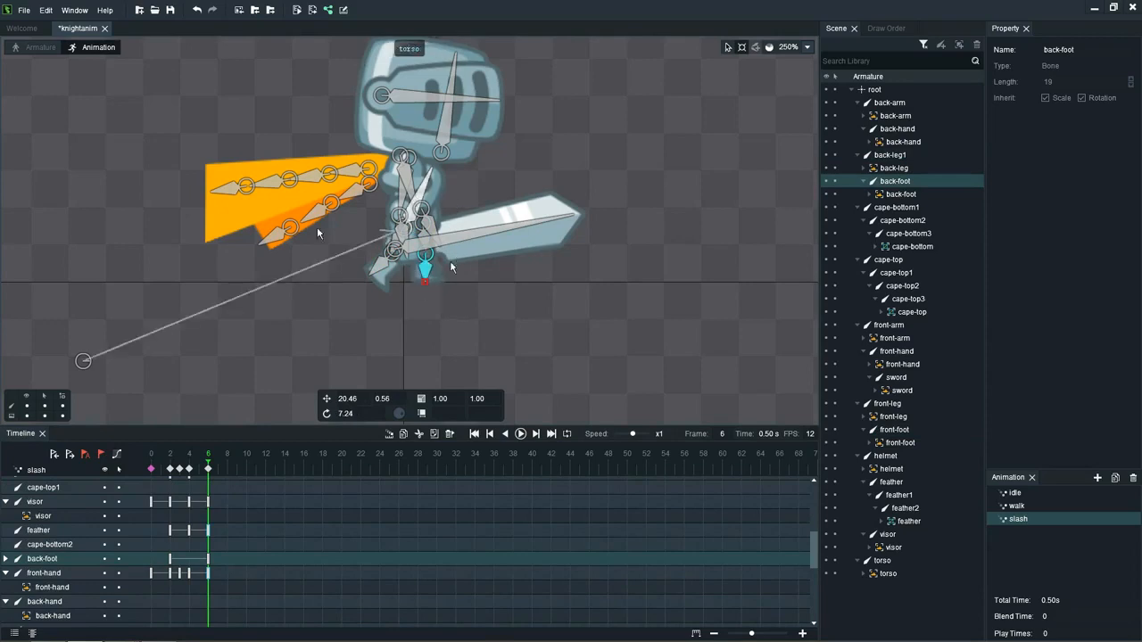
Step: At frame 6, swing the front-leg bone back toward standing and rotate the front-foot bone to about -8
{"action": "left_click", "coordinate": [393, 237]}
{"action": "left_click_drag", "start_coordinate": [393, 237], "coordinate": [399, 287]}
{"action": "left_click", "coordinate": [384, 282]}
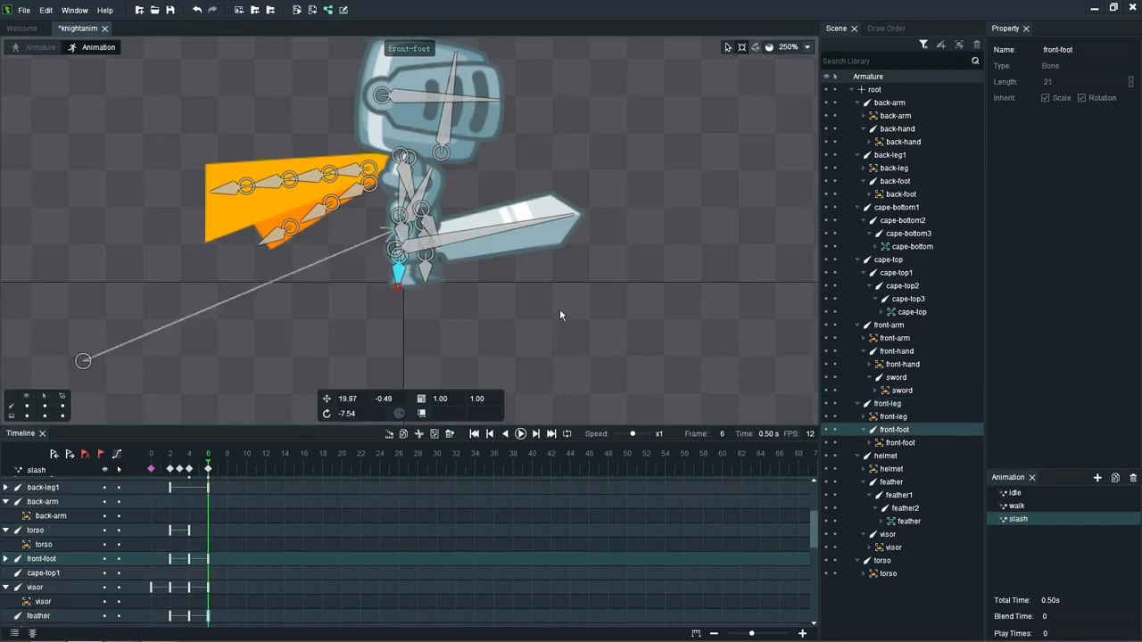
Step: Hide the bones, clear the selection and play the slash animation repeatedly to review the leg motion
{"action": "key", "text": "ctrl+h"}
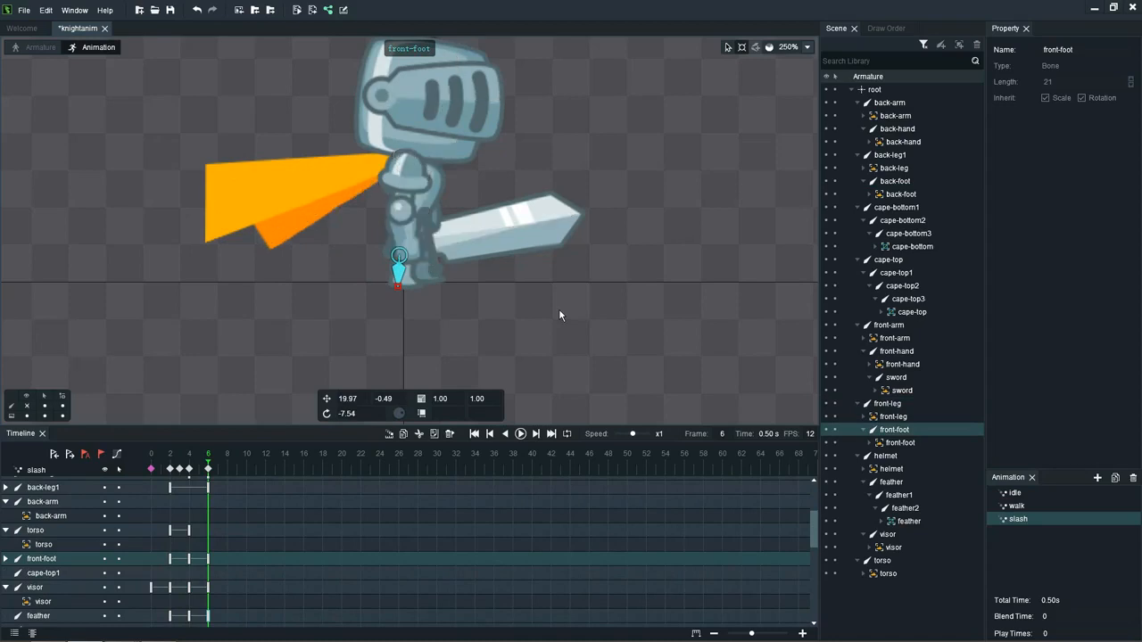
{"action": "left_click", "coordinate": [559, 308]}
{"action": "key", "text": "Return"}
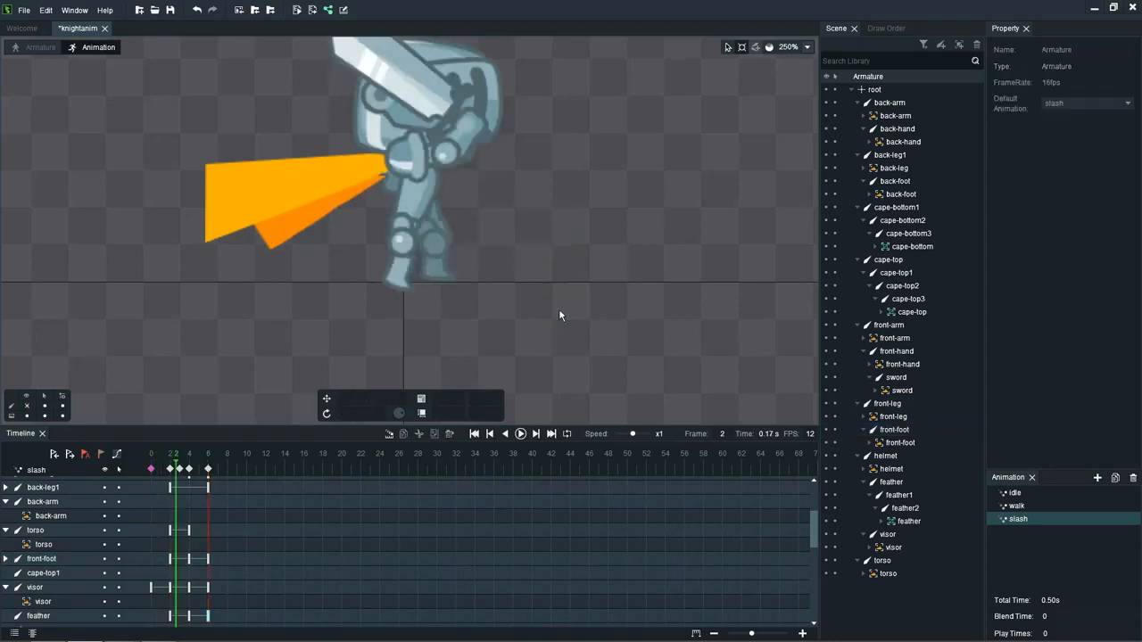
{"action": "scroll", "coordinate": [551, 339], "scroll_direction": "down", "scroll_amount": 5}
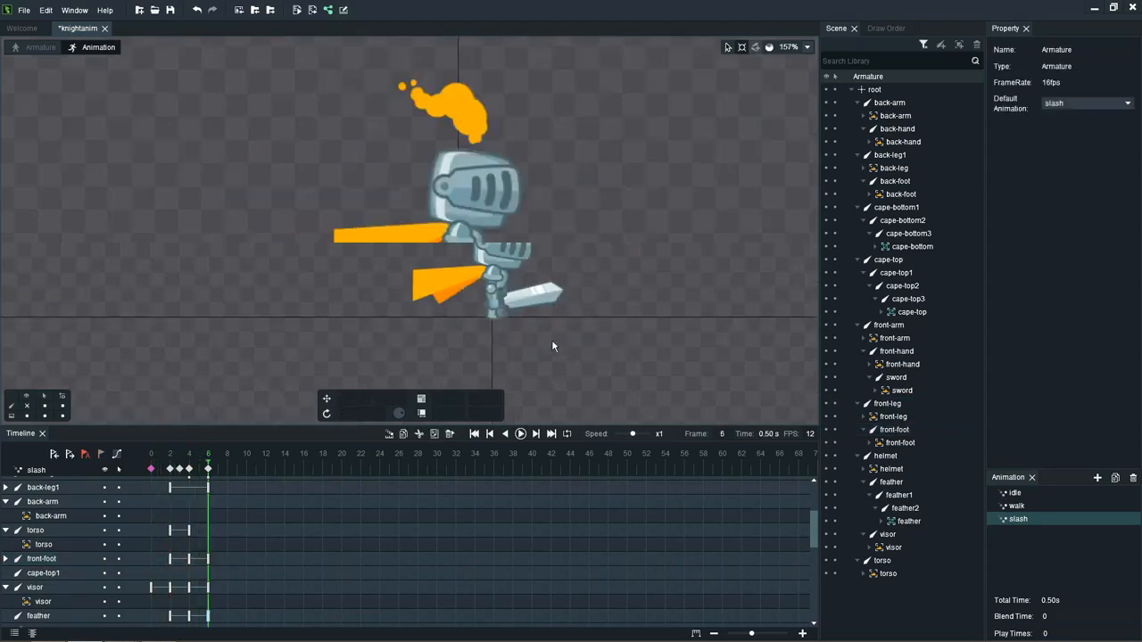
{"action": "key", "text": "Return"}
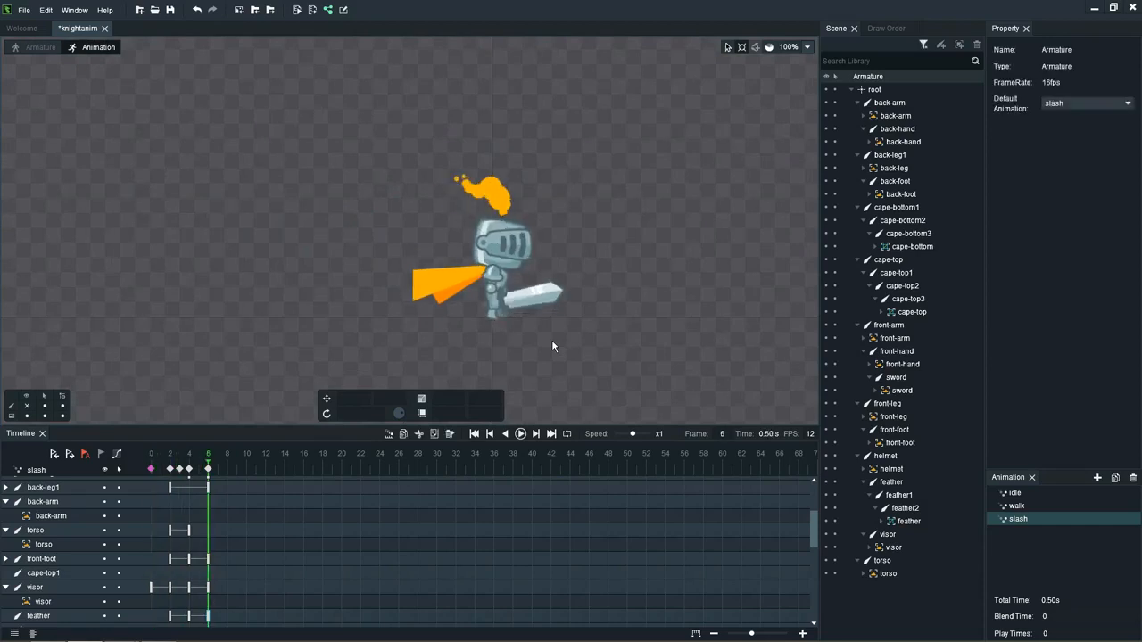
{"action": "key", "text": "Return"}
Step: At frame 4, tilt the helmet bone forward to a rotation of about -69
{"action": "left_click", "coordinate": [188, 470]}
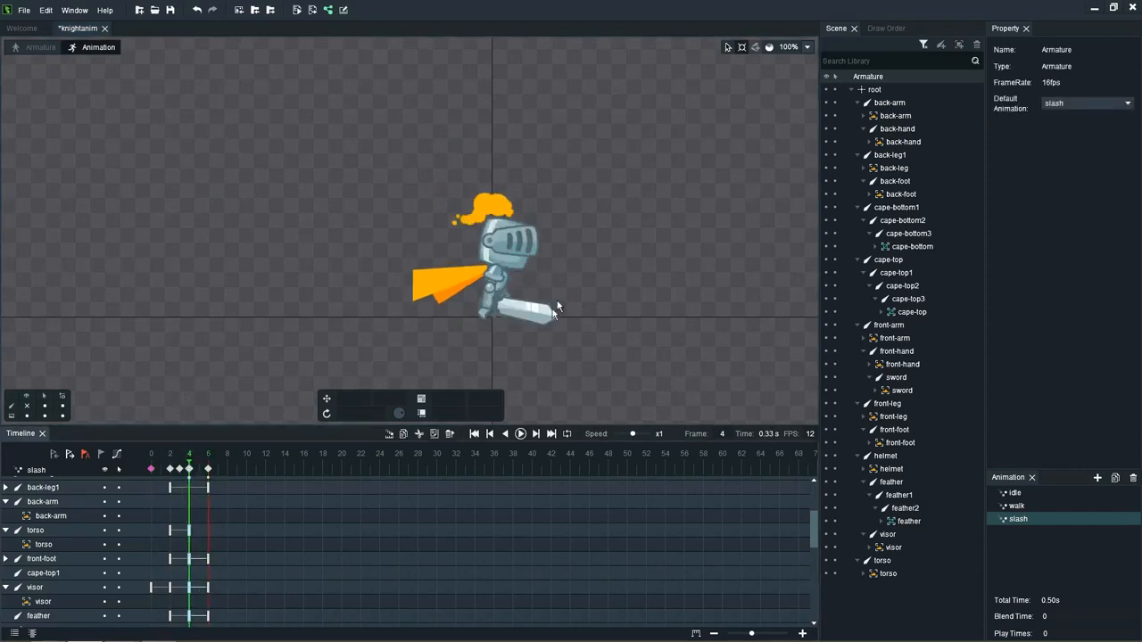
{"action": "left_click", "coordinate": [518, 254]}
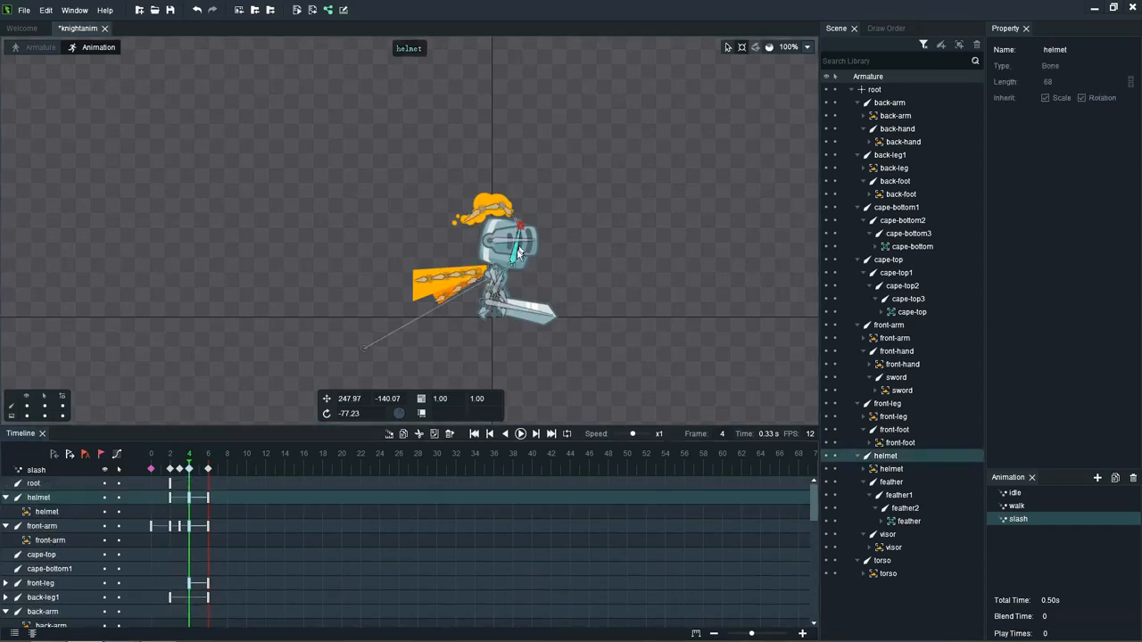
{"action": "left_click_drag", "start_coordinate": [521, 229], "coordinate": [528, 231]}
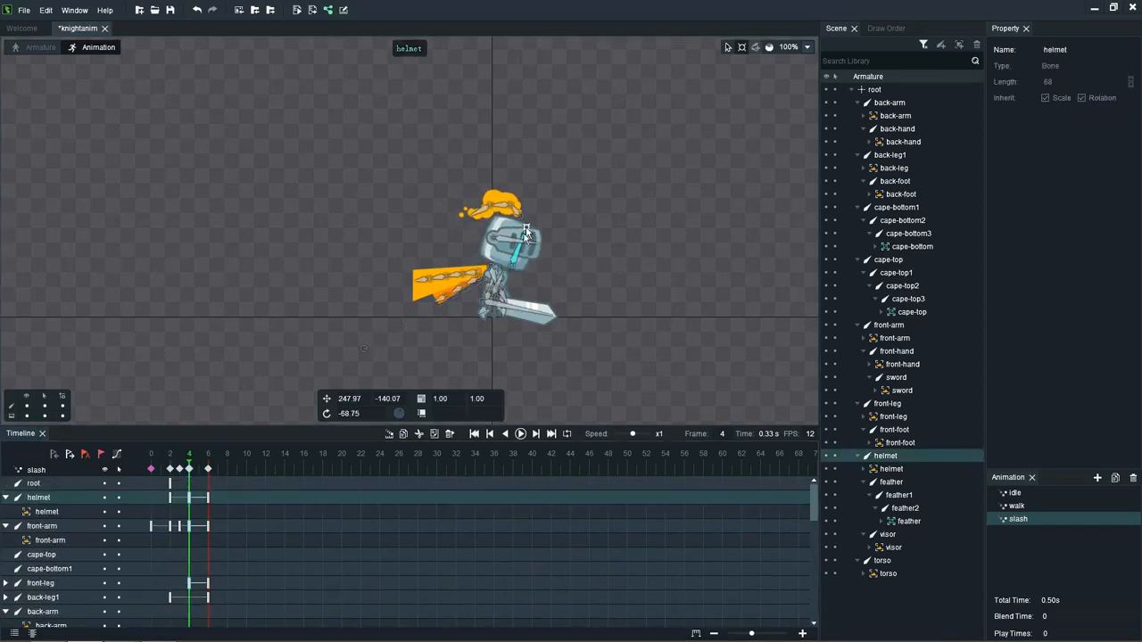
Step: At frame 4, move the front-arm bone to about X 233.7, Y -130.3 and play the slash animation
{"action": "scroll", "coordinate": [511, 285], "scroll_direction": "up", "scroll_amount": 2}
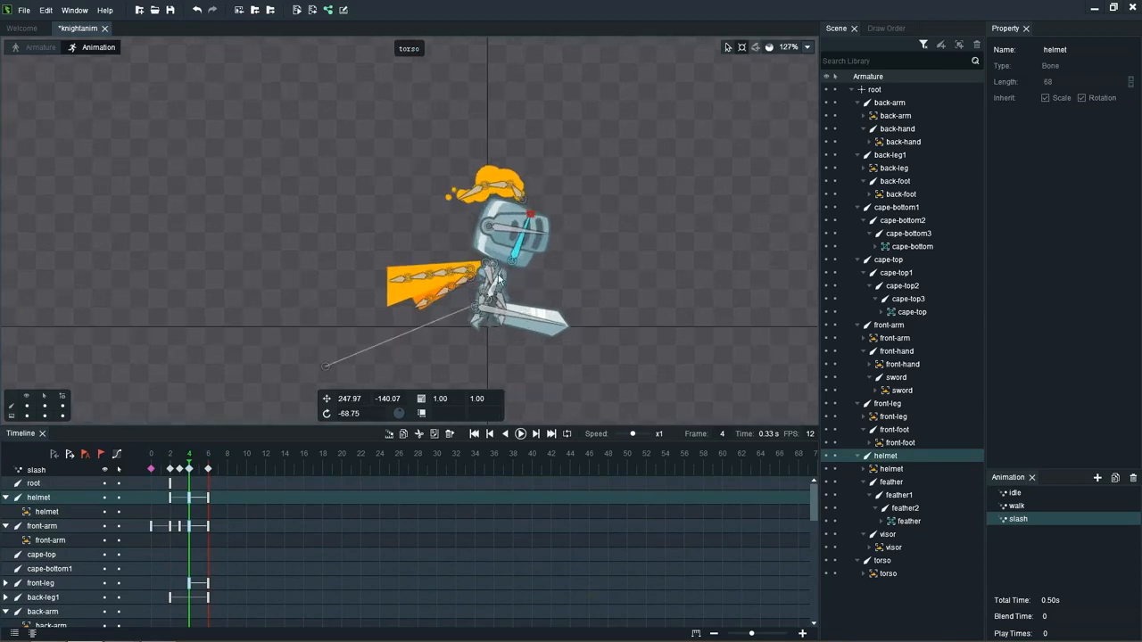
{"action": "left_click", "coordinate": [505, 270]}
{"action": "left_click_drag", "start_coordinate": [505, 270], "coordinate": [496, 266]}
{"action": "left_click", "coordinate": [728, 48]}
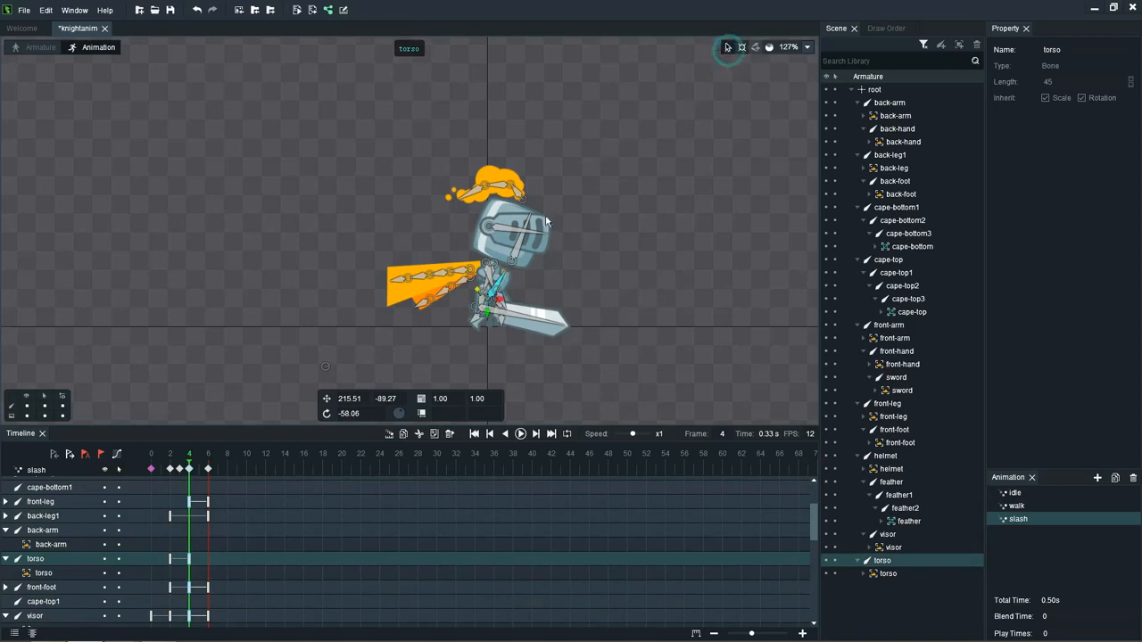
{"action": "left_click", "coordinate": [503, 273]}
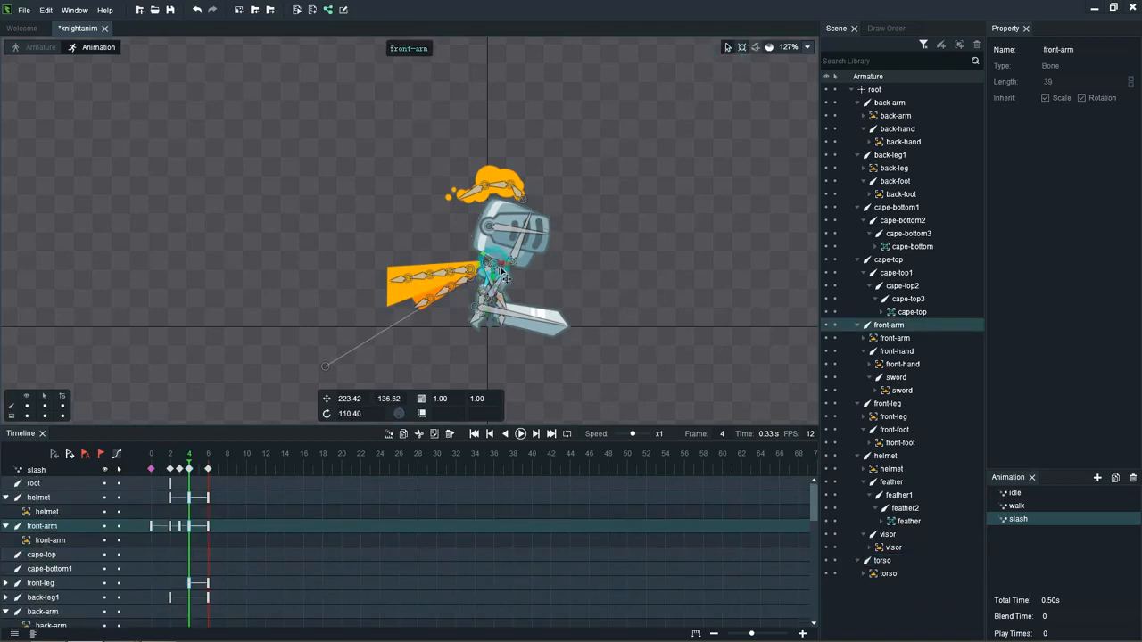
{"action": "left_click_drag", "start_coordinate": [503, 273], "coordinate": [505, 278]}
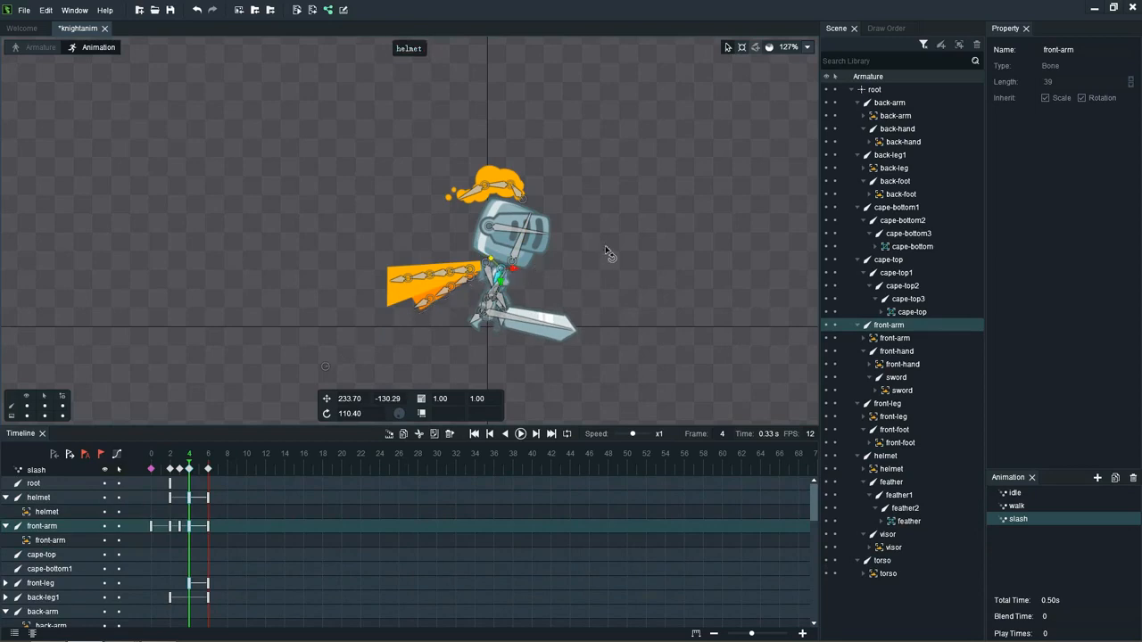
{"action": "key", "text": "space"}
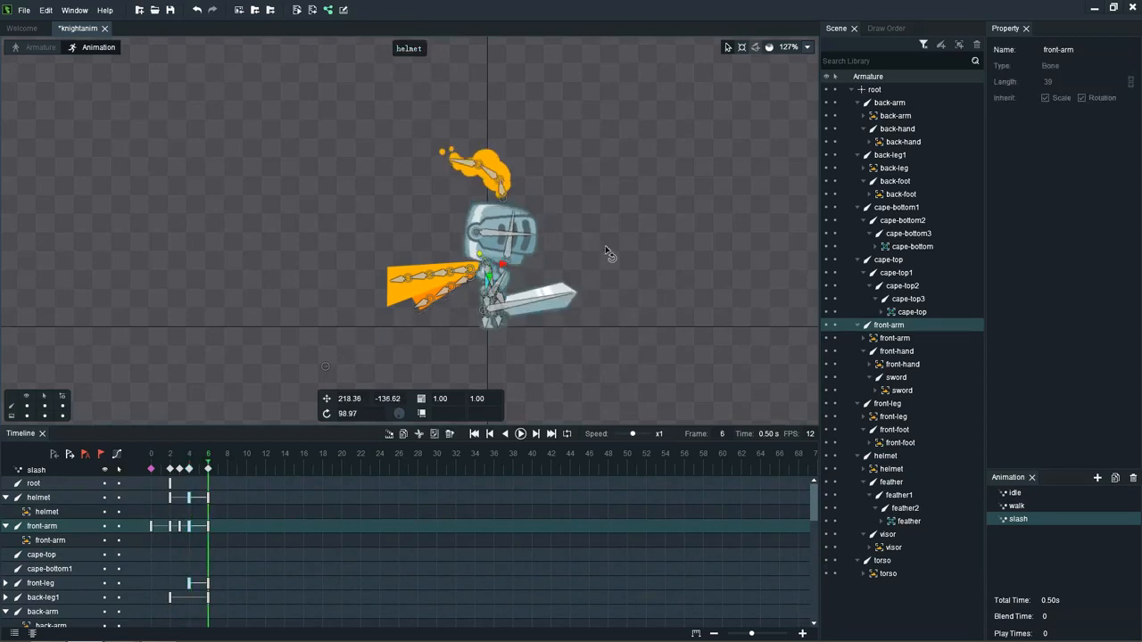
{"action": "key", "text": "space"}
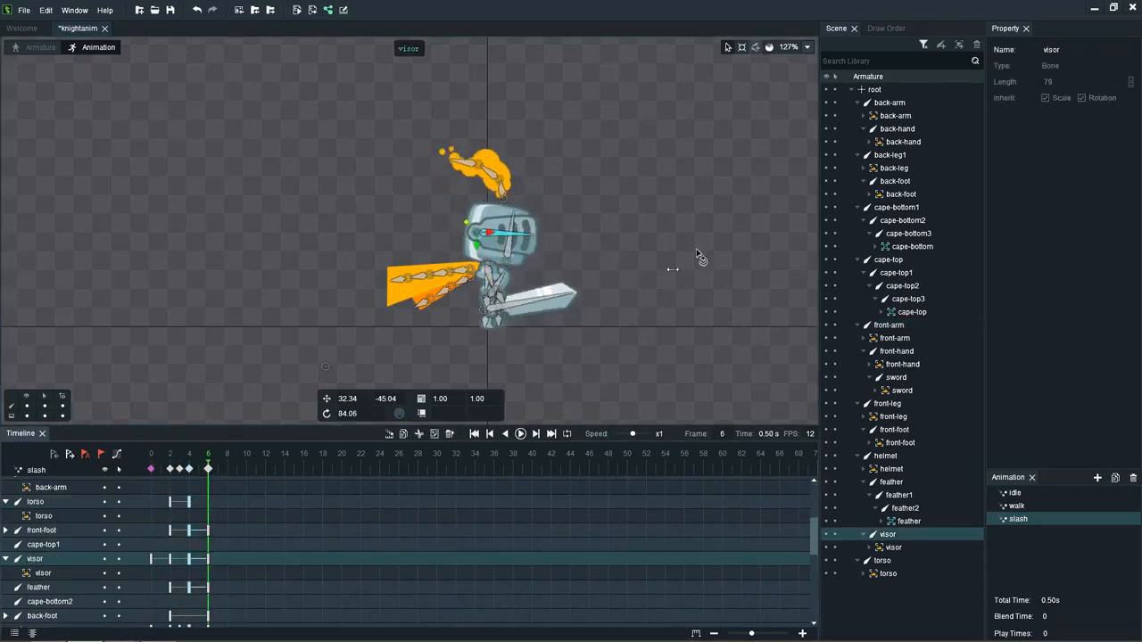
Step: At frame 6, rotate the visor bone down to about 96 and replay the slash
{"action": "left_click", "coordinate": [535, 237]}
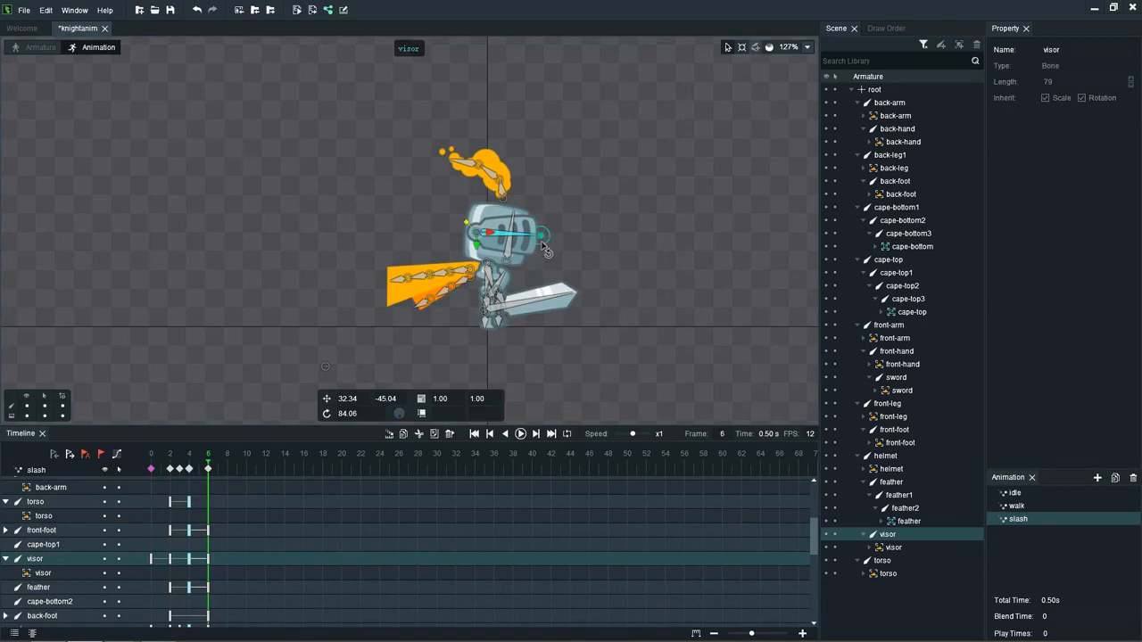
{"action": "left_click_drag", "start_coordinate": [544, 248], "coordinate": [543, 257]}
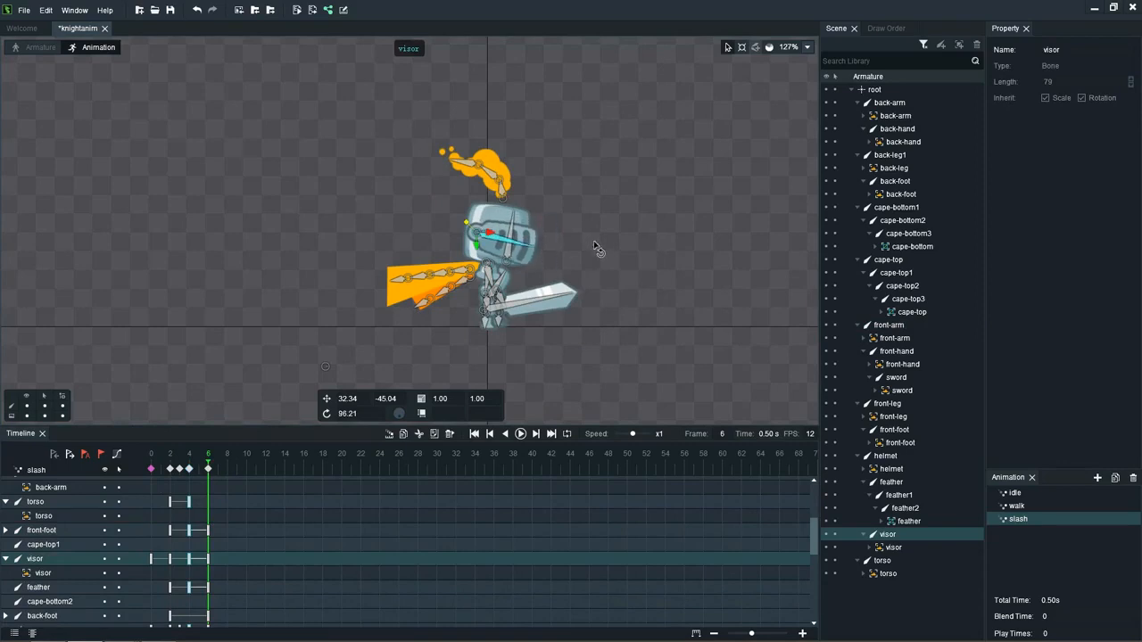
{"action": "key", "text": "Return"}
Step: At frame 0, swing the cape-top bone downward to a rotation of about 144
{"action": "left_click_drag", "start_coordinate": [209, 466], "coordinate": [153, 466]}
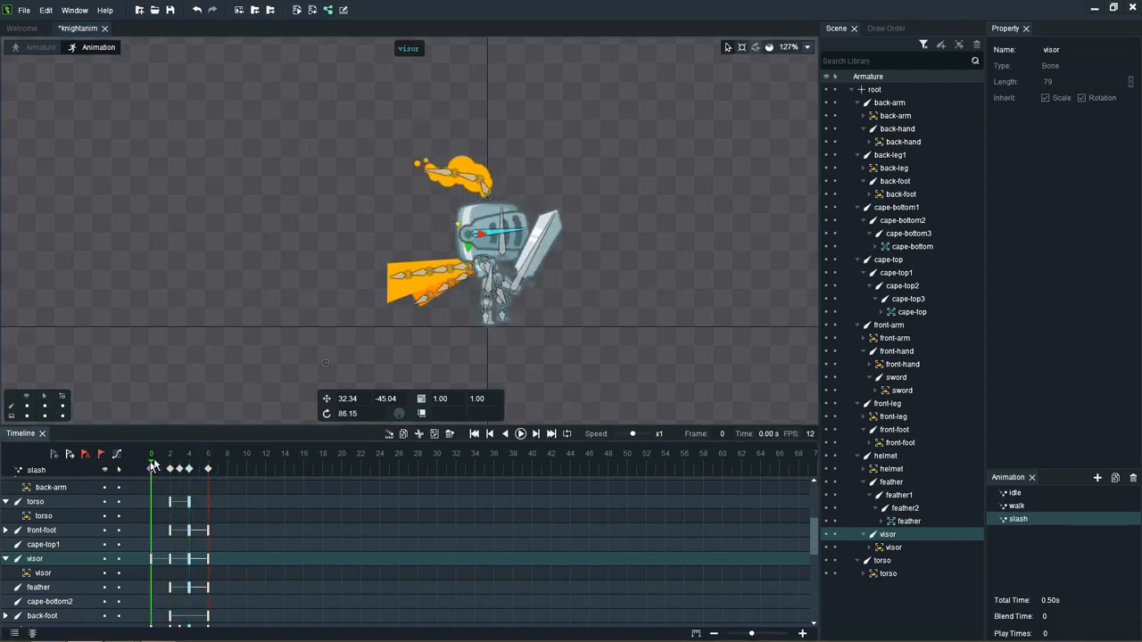
{"action": "left_click", "coordinate": [457, 271]}
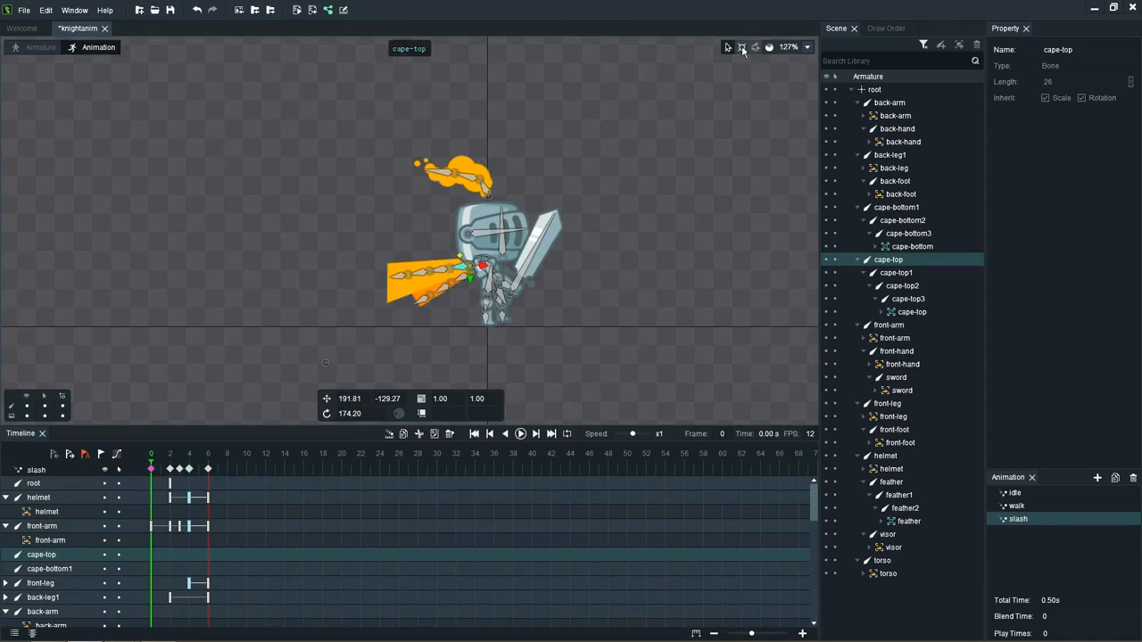
{"action": "left_click_drag", "start_coordinate": [454, 282], "coordinate": [445, 288]}
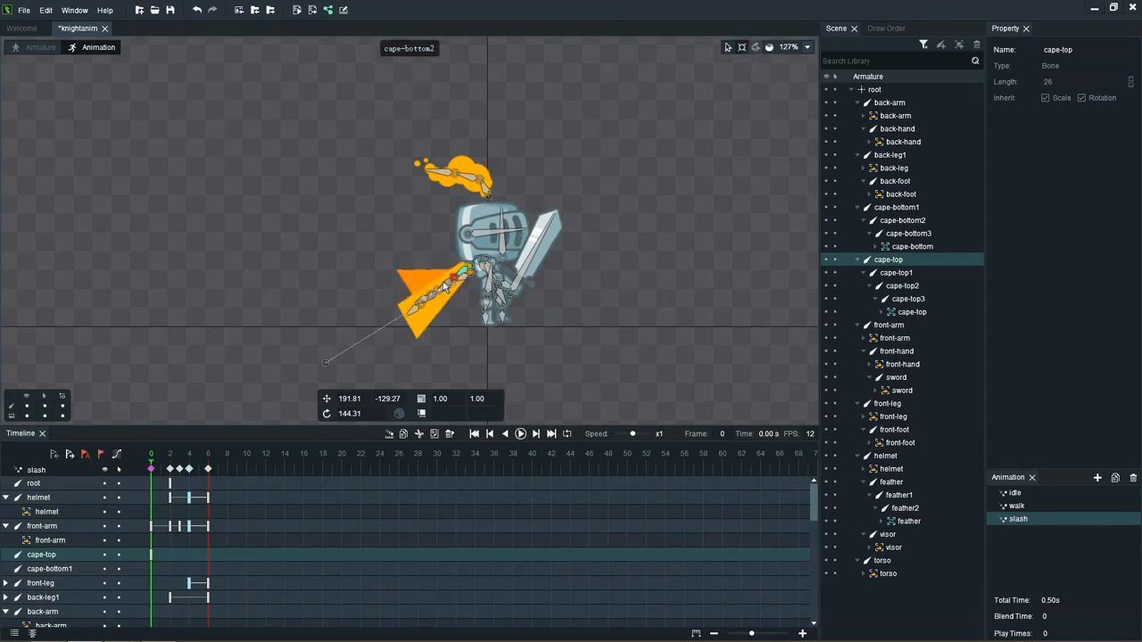
Step: At frame 0, rotate cape-top1 down to about -37 and curl the end of the upper cape outward with cape-top3 at about 30
{"action": "left_click", "coordinate": [438, 292]}
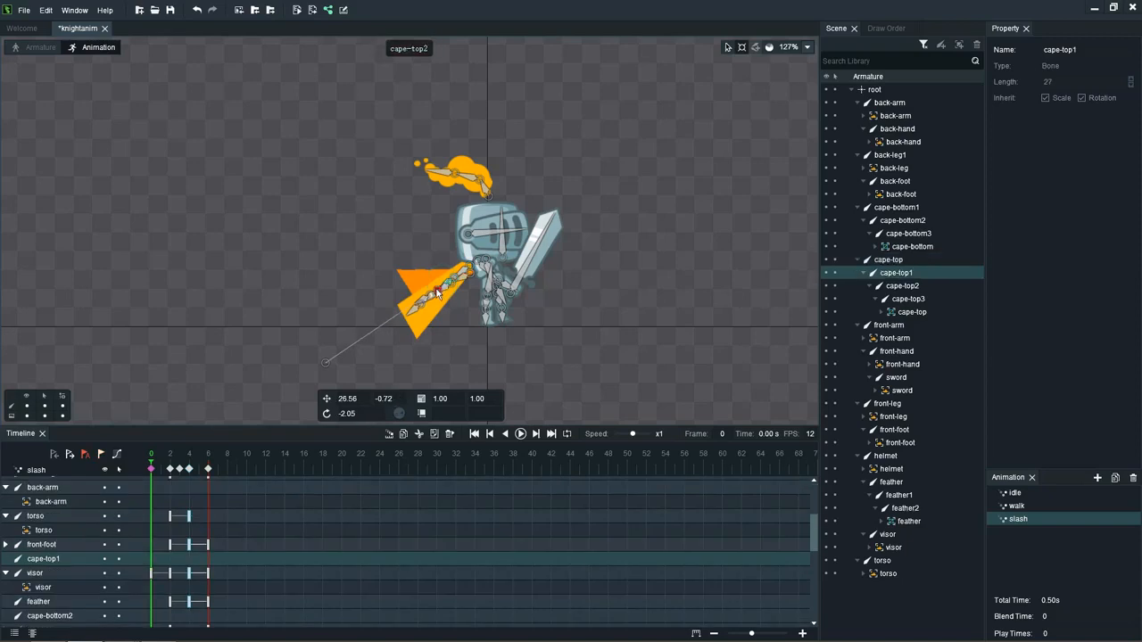
{"action": "left_click_drag", "start_coordinate": [438, 292], "coordinate": [458, 284]}
{"action": "left_click", "coordinate": [455, 281]}
{"action": "left_click", "coordinate": [460, 295]}
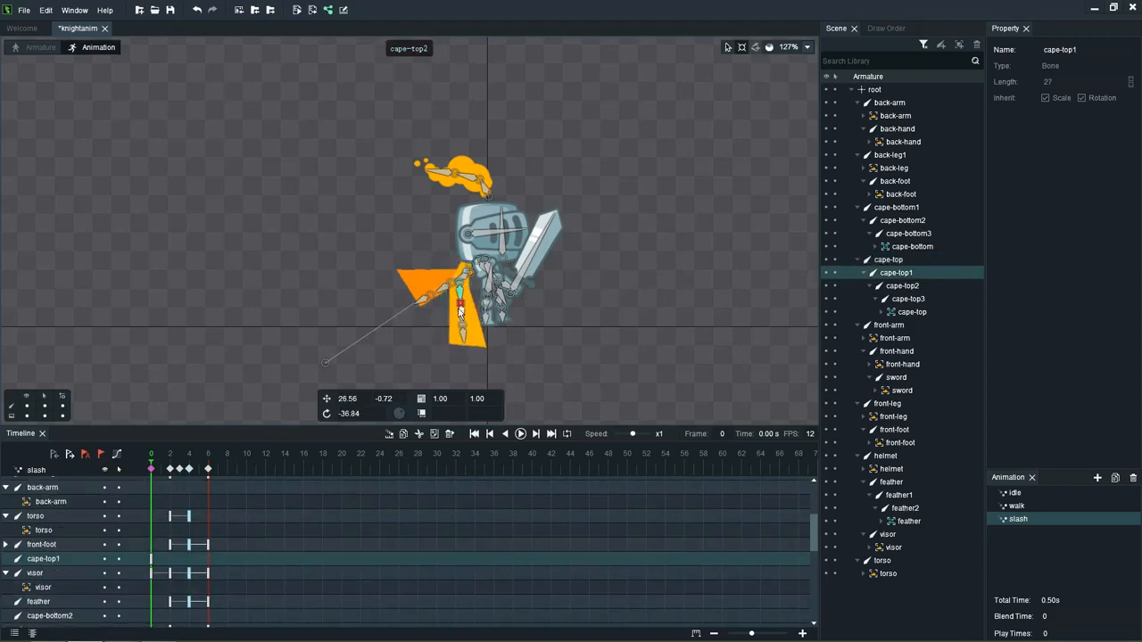
{"action": "left_click", "coordinate": [460, 316]}
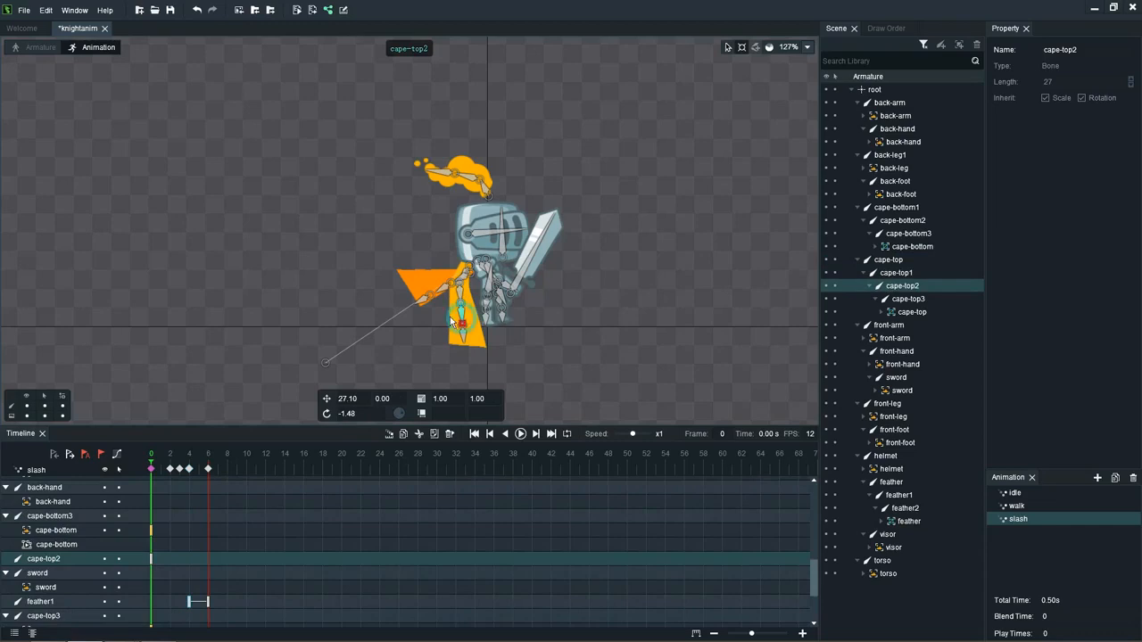
{"action": "left_click_drag", "start_coordinate": [450, 324], "coordinate": [429, 292]}
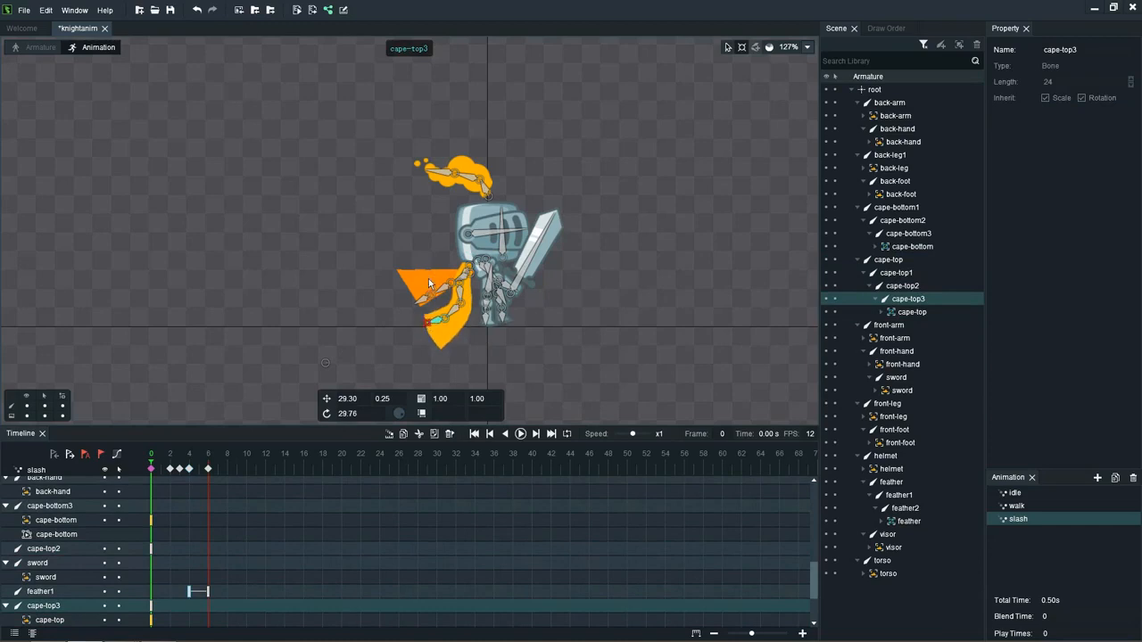
Step: At frame 0, hang the lower cape beside the body by rotating cape-bottom1 to about 87 and angling cape-bottom3 outward, with the selection cleared
{"action": "left_click", "coordinate": [464, 279]}
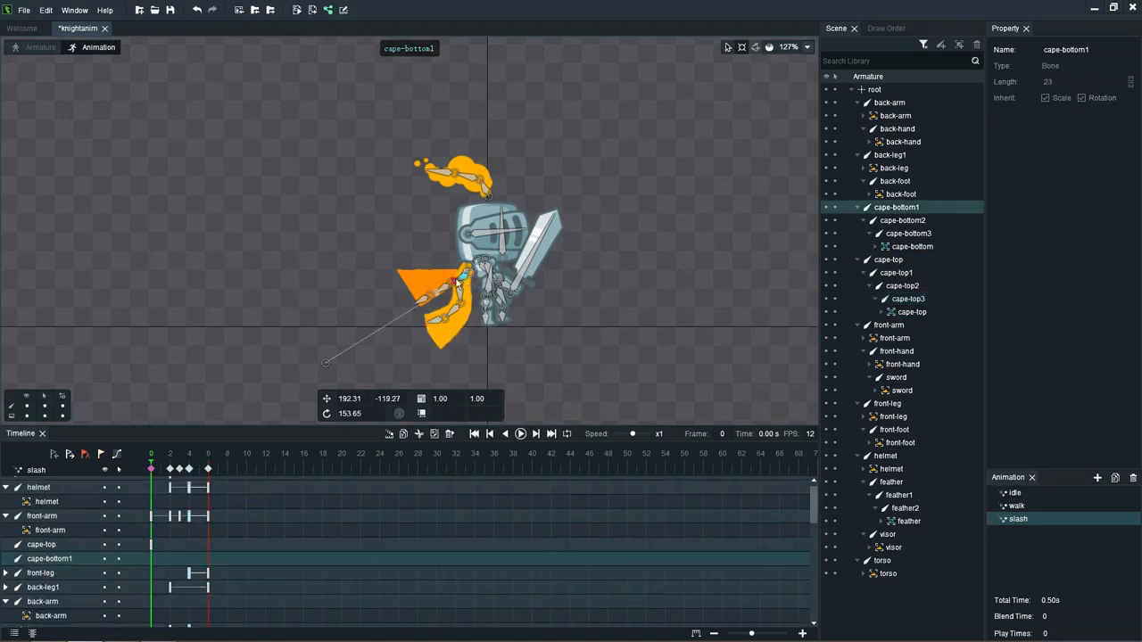
{"action": "left_click_drag", "start_coordinate": [467, 298], "coordinate": [469, 294]}
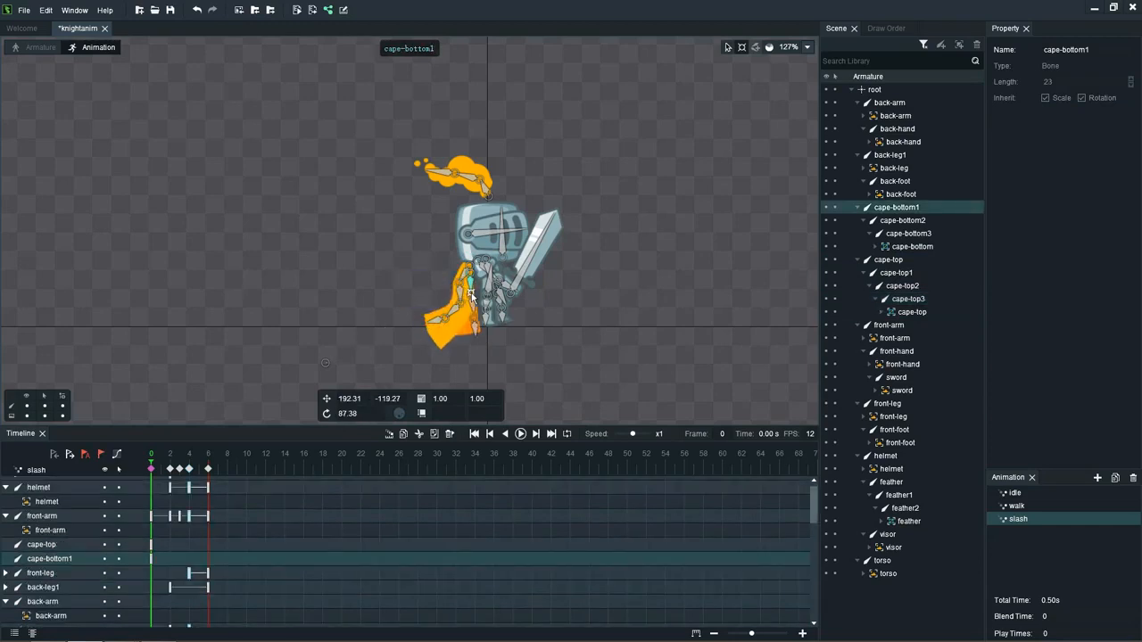
{"action": "left_click", "coordinate": [474, 335]}
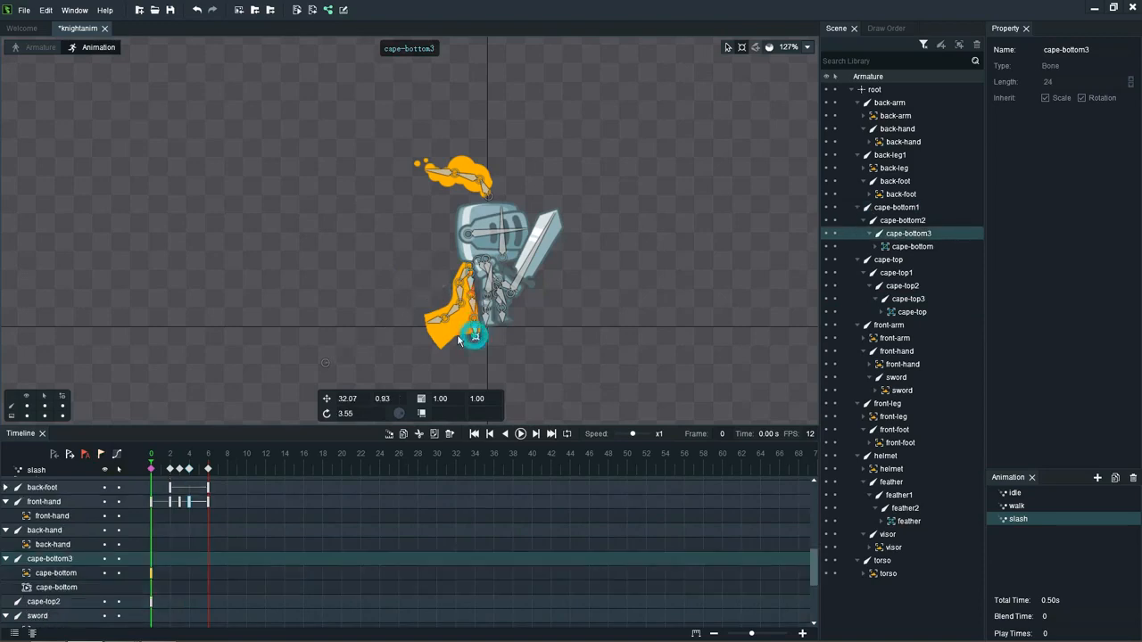
{"action": "left_click_drag", "start_coordinate": [474, 334], "coordinate": [459, 336]}
{"action": "left_click", "coordinate": [615, 212]}
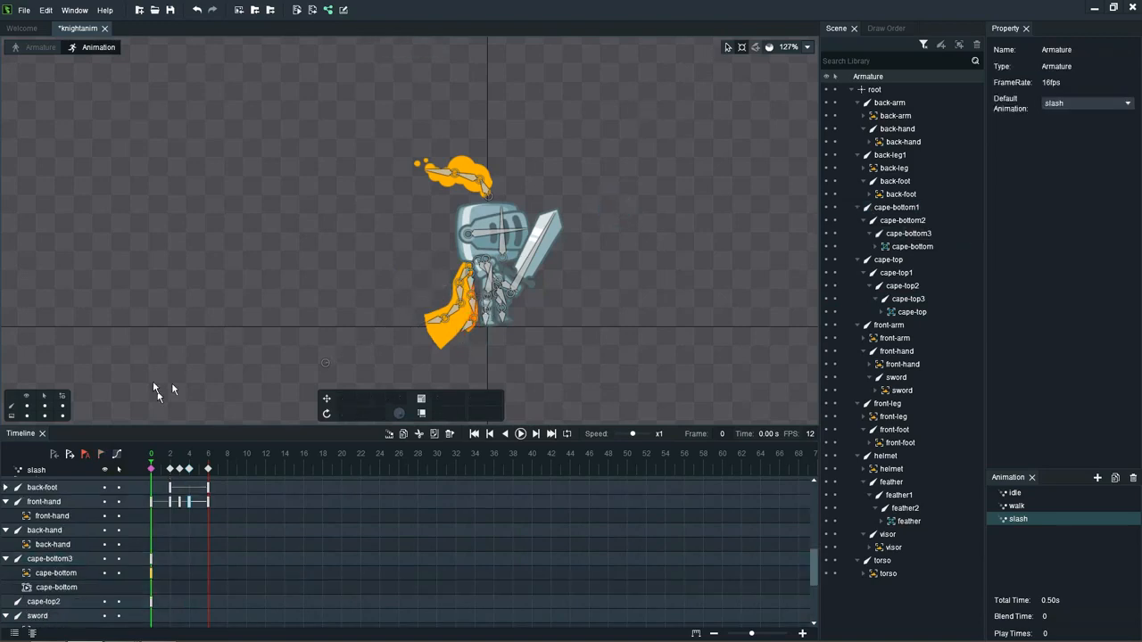
Step: At frame 4, raise the upper cape behind the knight, with cape-top at about -174 and its child bones arched over and down
{"action": "left_click_drag", "start_coordinate": [151, 465], "coordinate": [189, 465]}
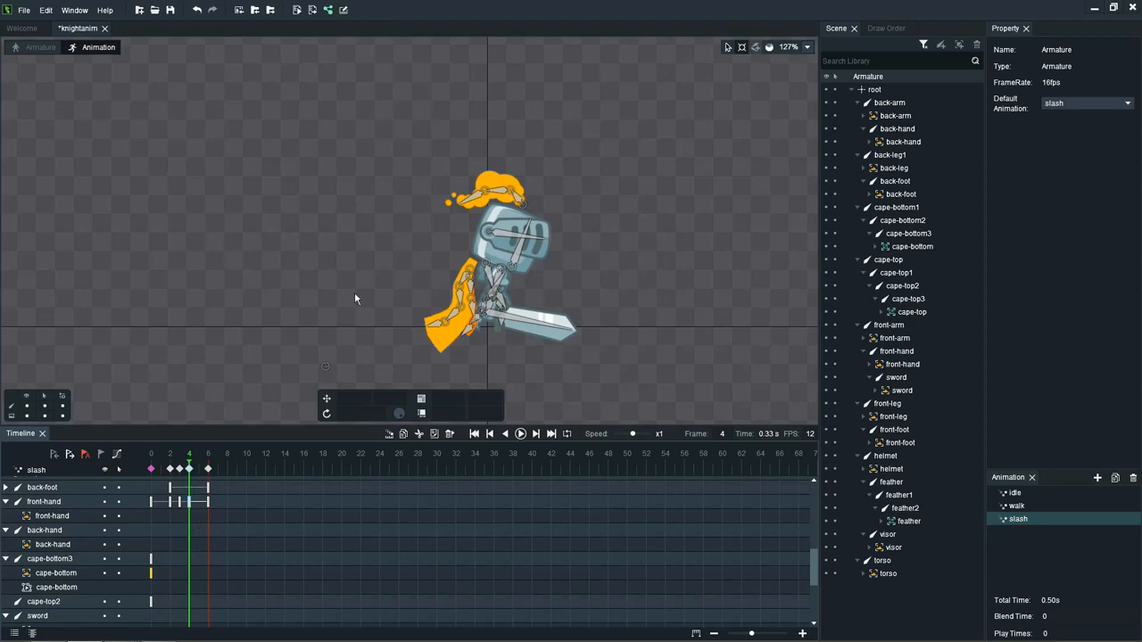
{"action": "left_click", "coordinate": [463, 280]}
{"action": "left_click_drag", "start_coordinate": [459, 288], "coordinate": [423, 326]}
{"action": "left_click", "coordinate": [437, 281]}
{"action": "left_click", "coordinate": [421, 246]}
{"action": "left_click", "coordinate": [402, 286]}
Step: At frame 4, lift the lower cape bones to follow the upper cape, with cape-bottom3 at about -25 and cape-bottom2 at about -50
{"action": "left_click", "coordinate": [472, 300]}
{"action": "left_click", "coordinate": [437, 291]}
{"action": "left_click", "coordinate": [415, 300]}
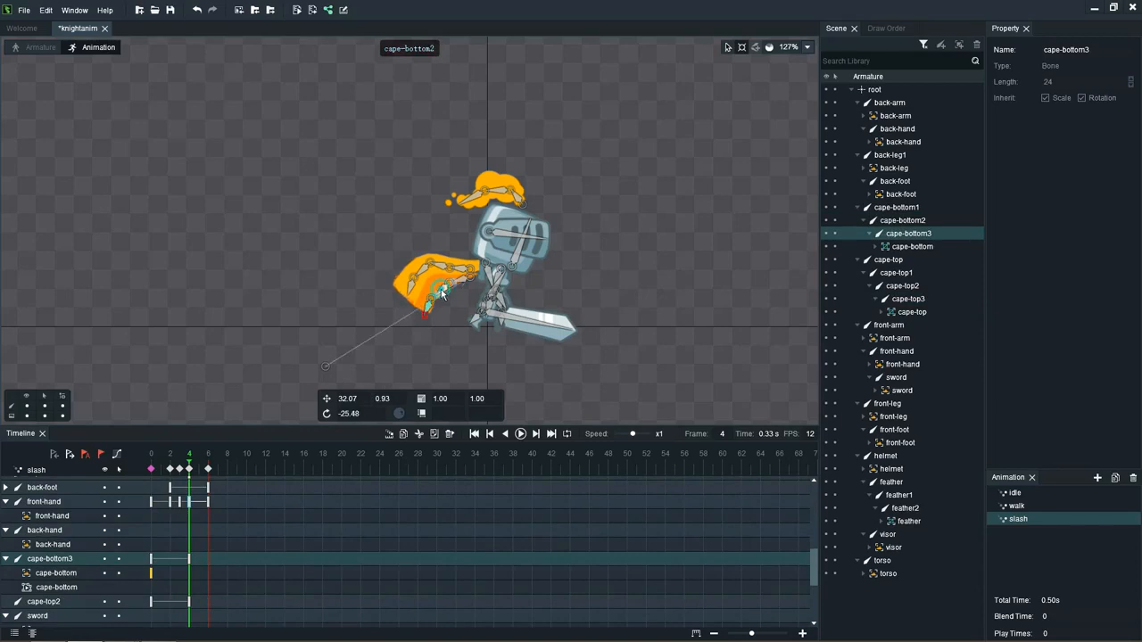
{"action": "left_click", "coordinate": [438, 297]}
{"action": "mouse_move", "coordinate": [436, 296]}
{"action": "left_mouse_down"}
{"action": "mouse_move", "coordinate": [455, 285]}
{"action": "mouse_move", "coordinate": [437, 293]}
{"action": "left_mouse_up"}
{"action": "left_click", "coordinate": [463, 282]}
{"action": "left_click", "coordinate": [437, 296]}
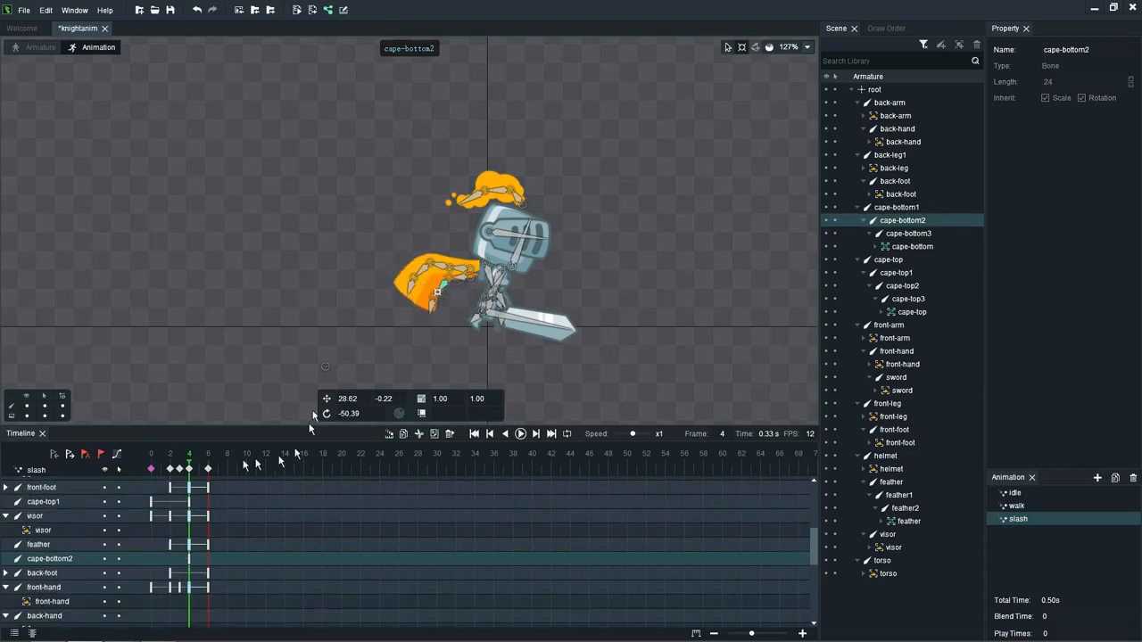
Step: At frame 6, drop the upper cape using the frame 0 pose as reference, with cape-top at about 117 and its tip trailing outward
{"action": "left_click_drag", "start_coordinate": [190, 465], "coordinate": [211, 467]}
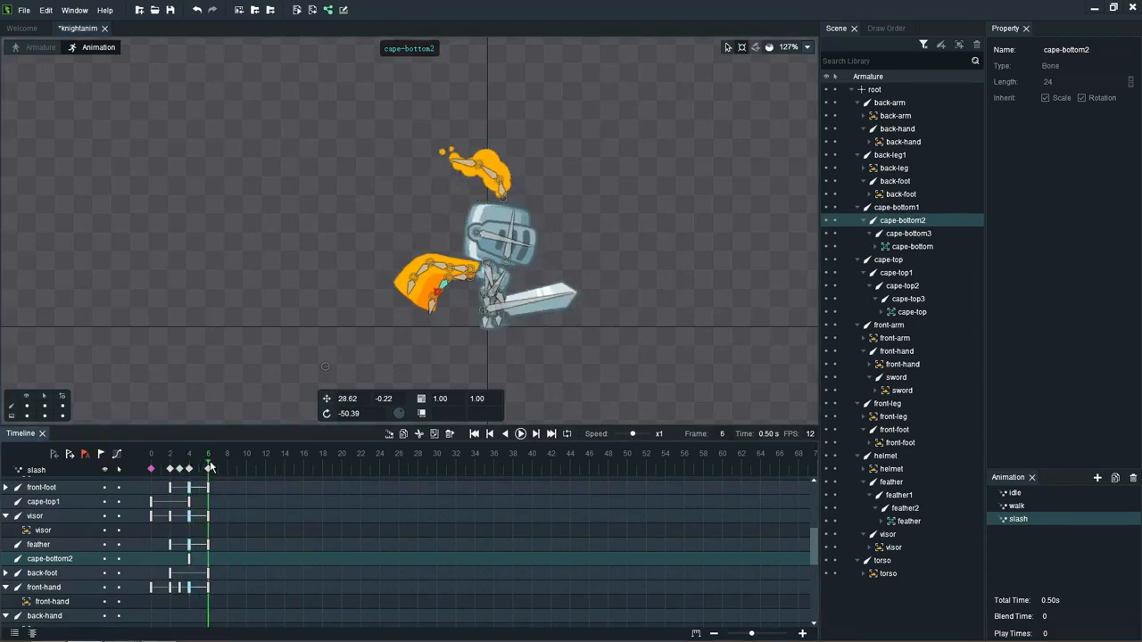
{"action": "left_click", "coordinate": [153, 469]}
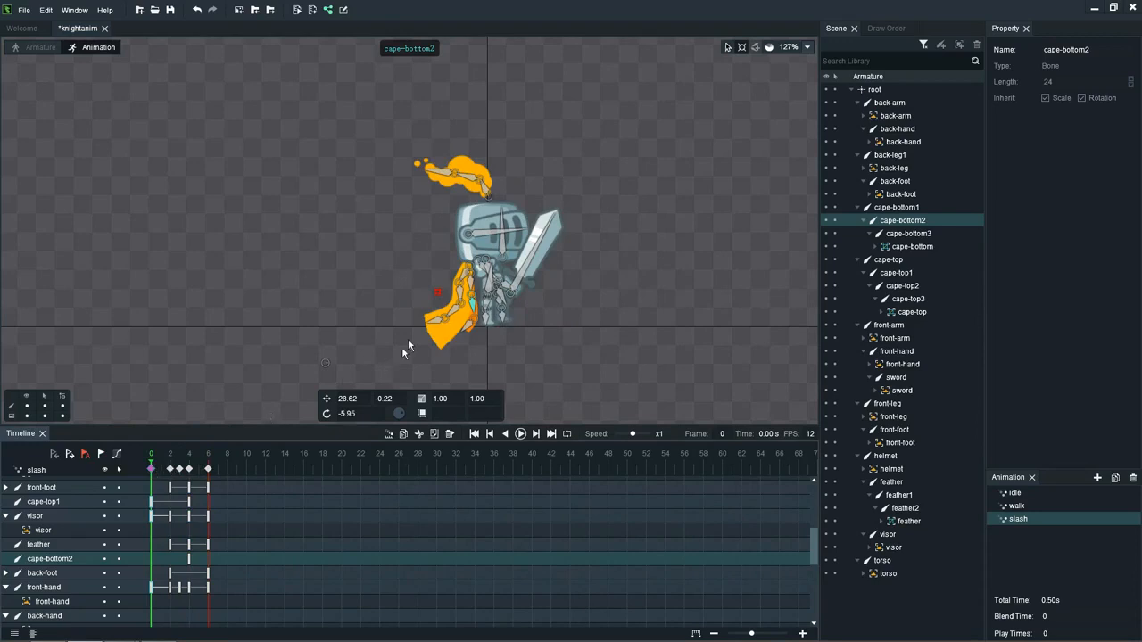
{"action": "left_click", "coordinate": [208, 472]}
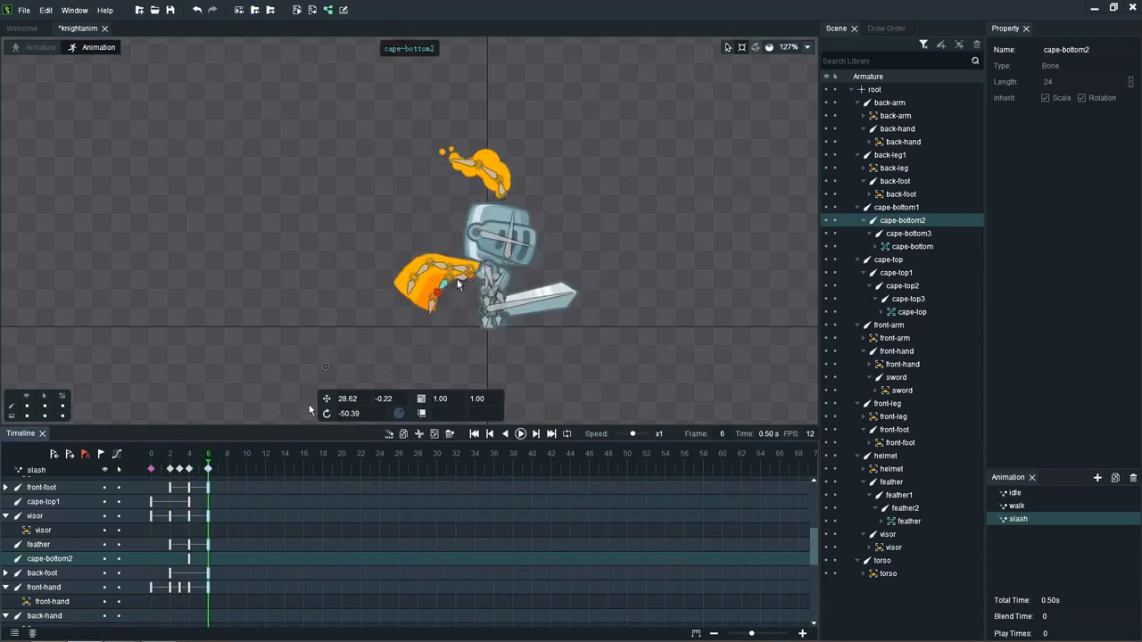
{"action": "left_click", "coordinate": [465, 273]}
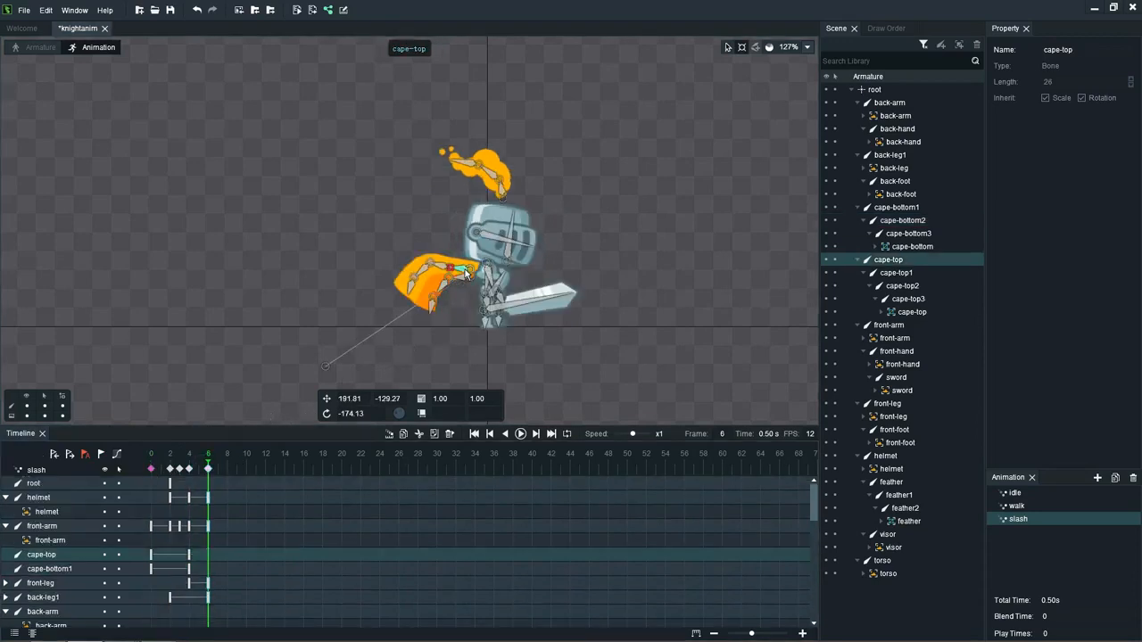
{"action": "left_click_drag", "start_coordinate": [454, 272], "coordinate": [465, 313]}
{"action": "left_click", "coordinate": [453, 316]}
{"action": "left_click", "coordinate": [431, 330]}
Step: At frame 6, lower the bottom cape bones with cape-bottom1 at about 100, and shift cape-bottom1 closer to the torso
{"action": "left_click", "coordinate": [450, 282]}
{"action": "left_click", "coordinate": [439, 291]}
{"action": "left_click", "coordinate": [420, 291]}
{"action": "left_click", "coordinate": [457, 277]}
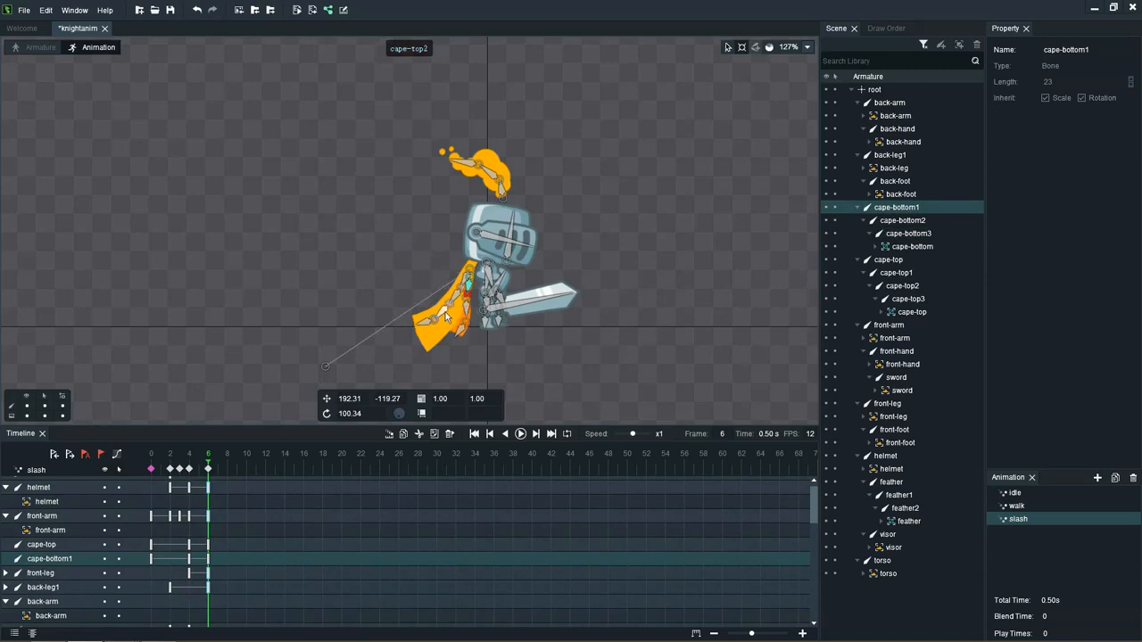
{"action": "left_click", "coordinate": [727, 46]}
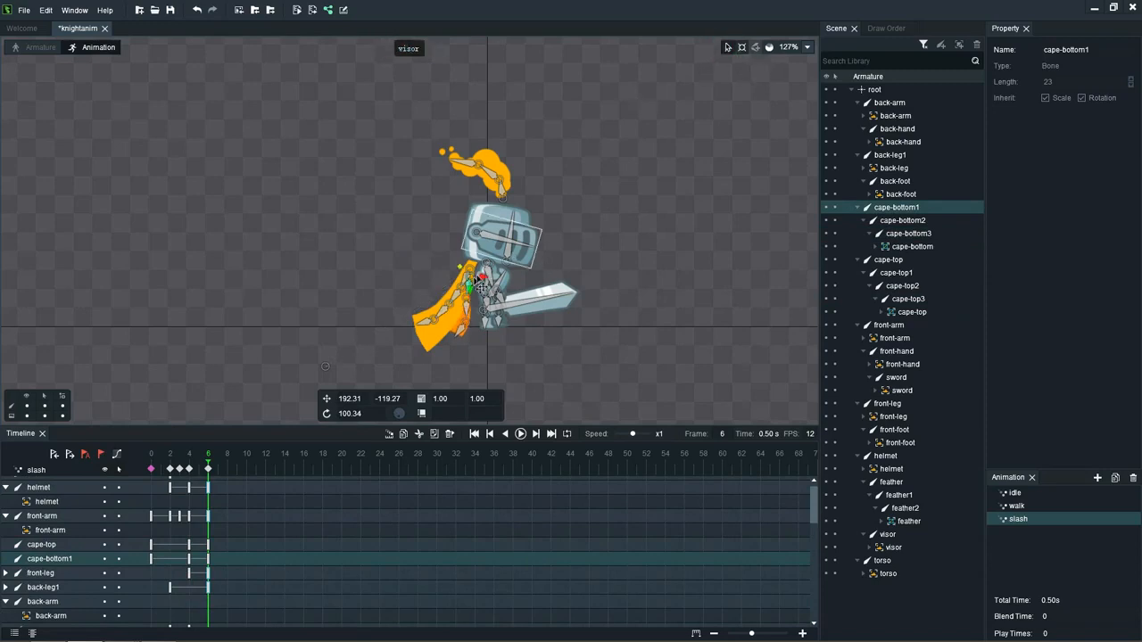
{"action": "mouse_move", "coordinate": [471, 282]}
{"action": "left_mouse_down"}
{"action": "mouse_move", "coordinate": [471, 268]}
{"action": "mouse_move", "coordinate": [484, 268]}
{"action": "left_mouse_up"}
{"action": "left_click", "coordinate": [470, 271]}
{"action": "left_click", "coordinate": [478, 275]}
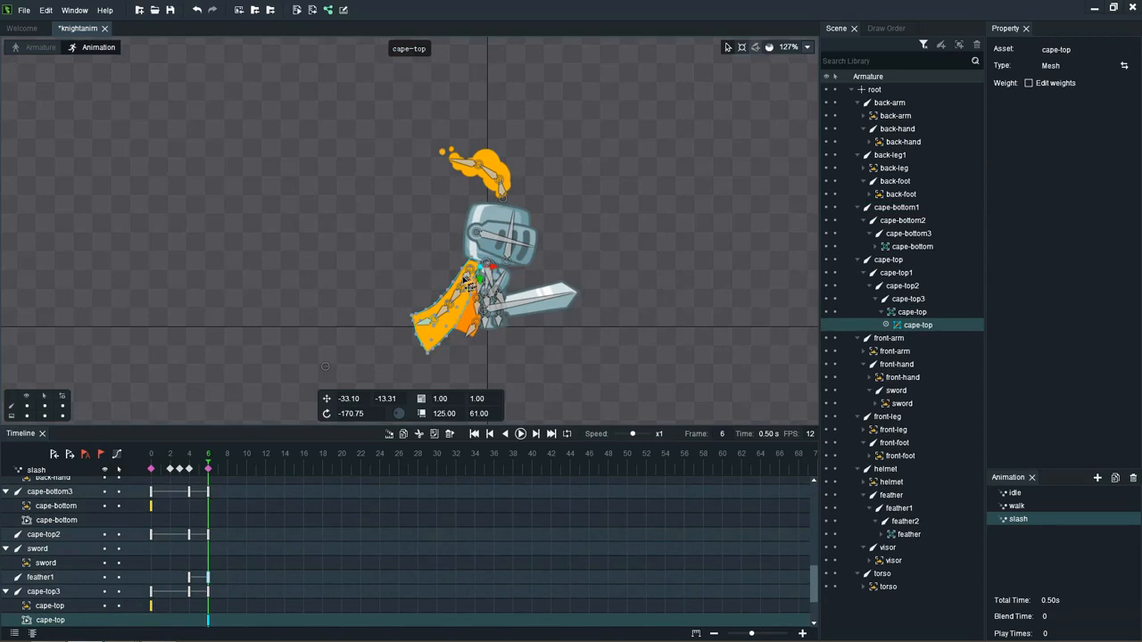
{"action": "key", "text": "ctrl+z"}
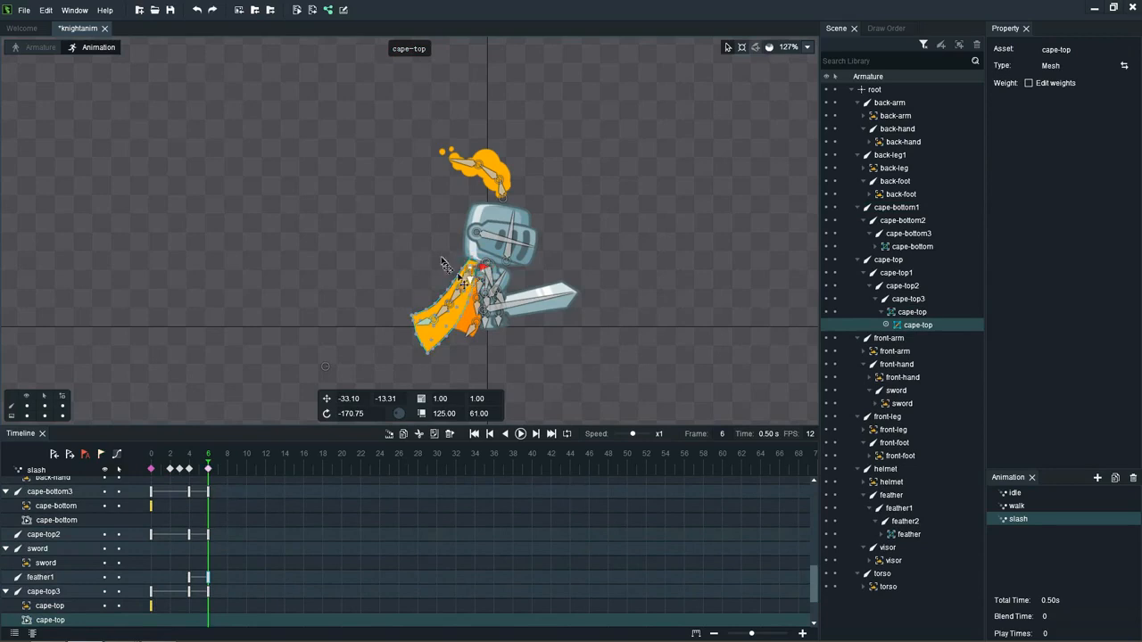
Step: At frame 6, move the cape-top bone toward the torso to about X 202, Y -129
{"action": "left_click", "coordinate": [441, 257]}
{"action": "left_click", "coordinate": [470, 268]}
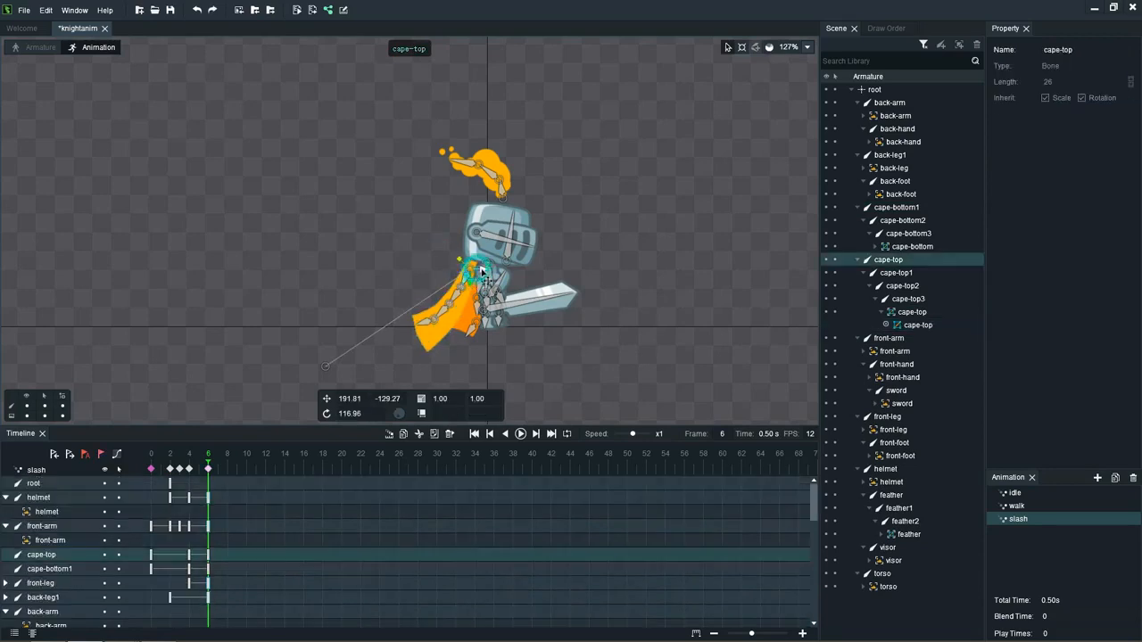
{"action": "left_click_drag", "start_coordinate": [482, 272], "coordinate": [490, 273]}
{"action": "left_click", "coordinate": [417, 254]}
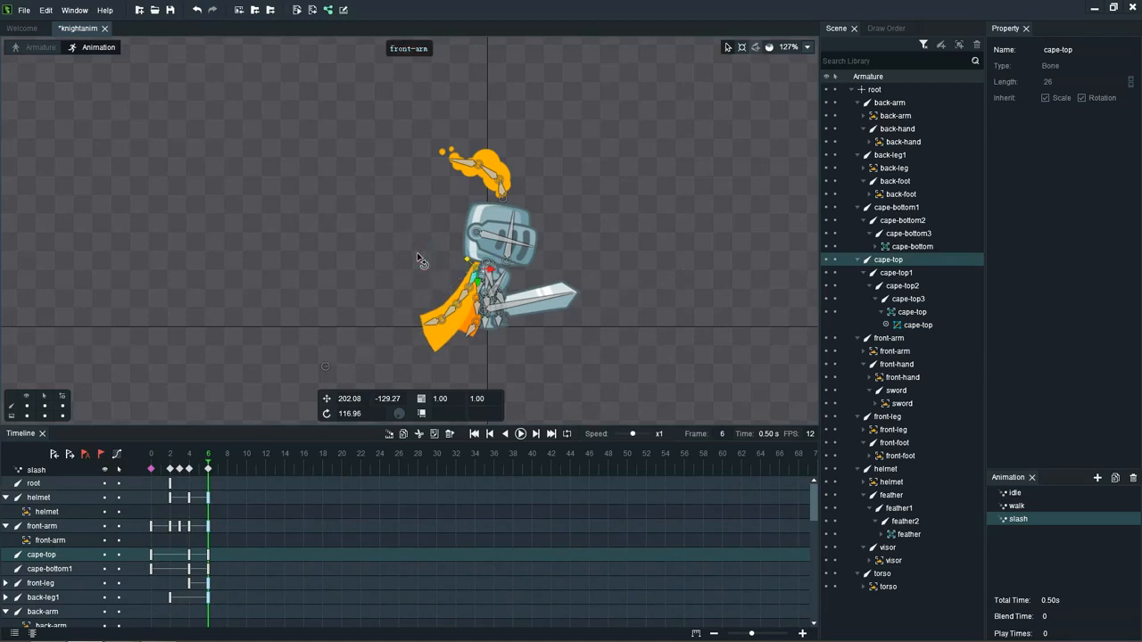
Step: Hide the bones, clear the selection and play the slash animation to check the cape's follow-through
{"action": "key", "text": "ctrl+h"}
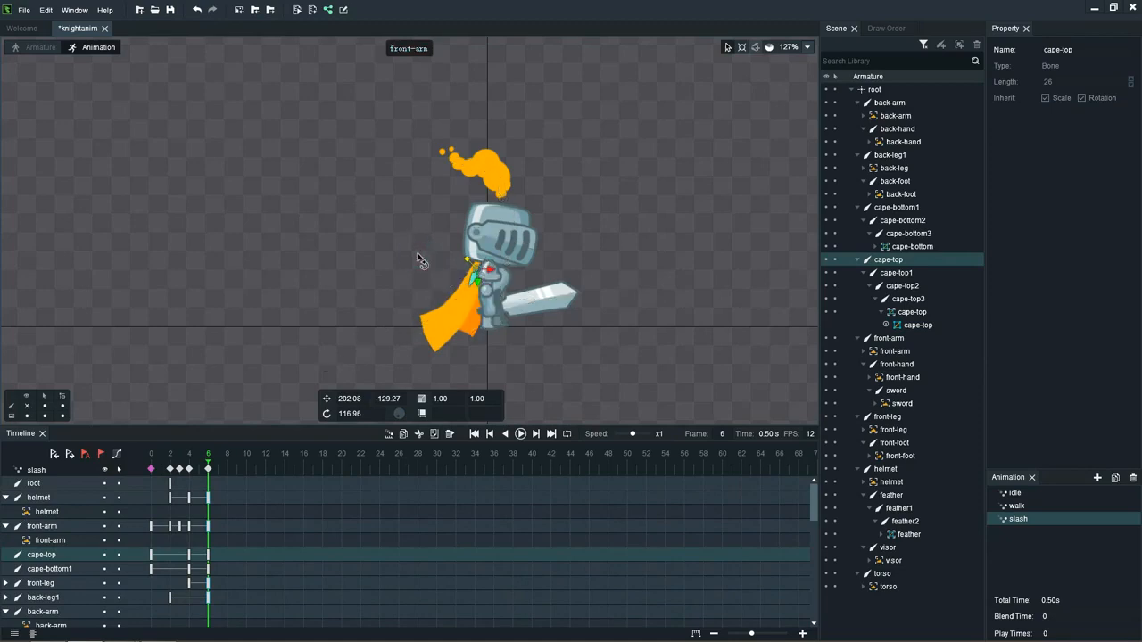
{"action": "left_click", "coordinate": [413, 157]}
{"action": "key", "text": "Return"}
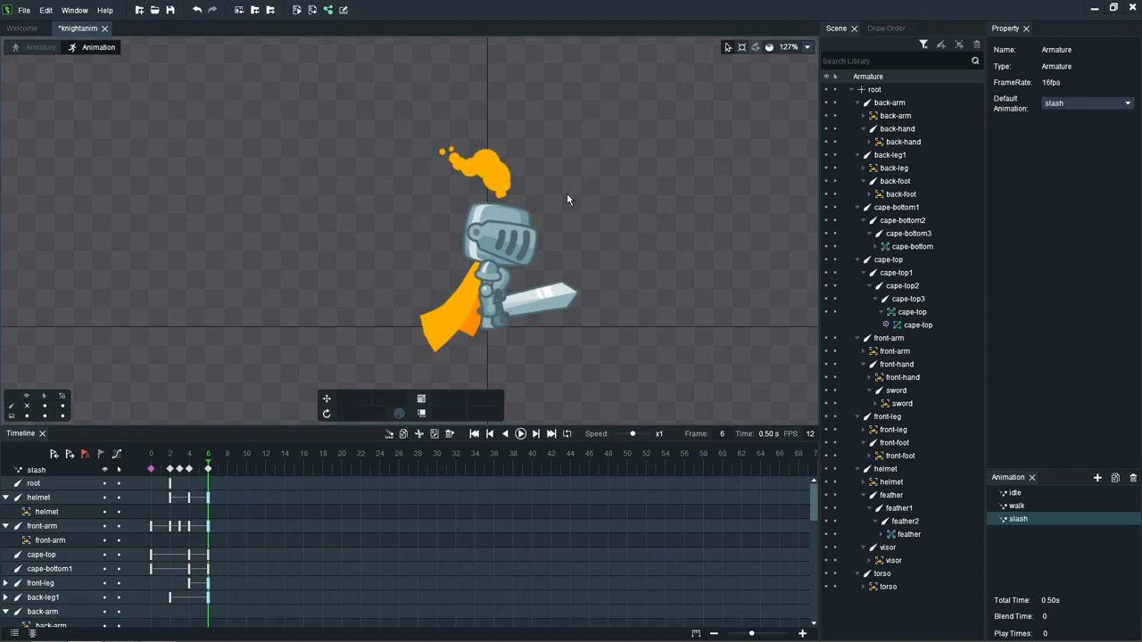
Step: At frame 6, tilt the helmet bone slightly backward to a rotation of about -90
{"action": "left_click", "coordinate": [520, 218]}
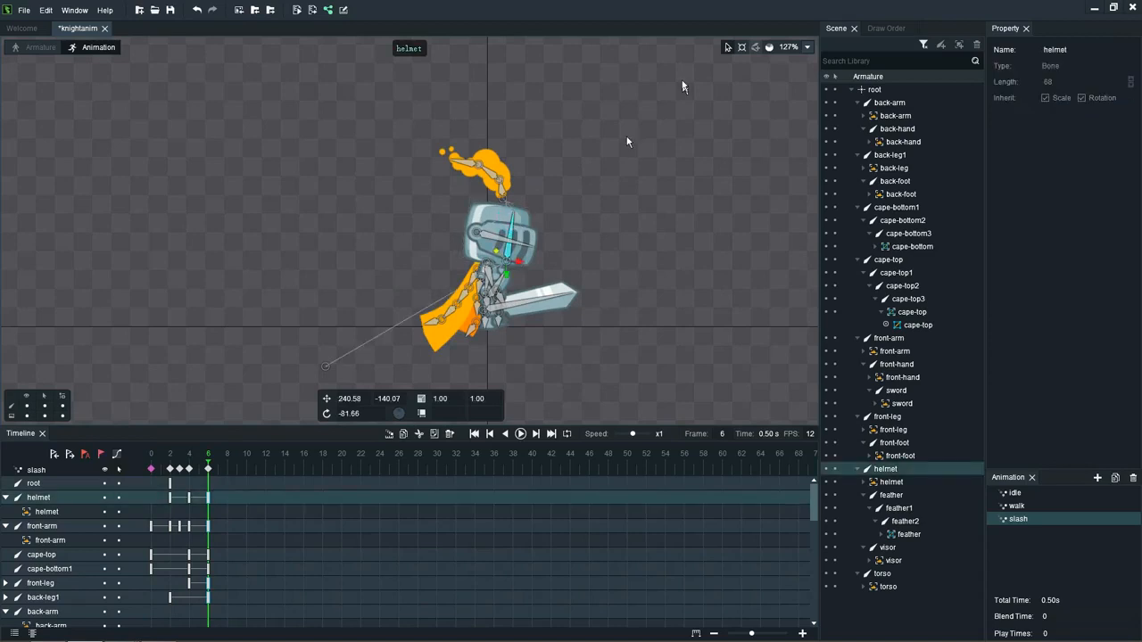
{"action": "left_click", "coordinate": [756, 47]}
{"action": "left_click_drag", "start_coordinate": [517, 215], "coordinate": [507, 209]}
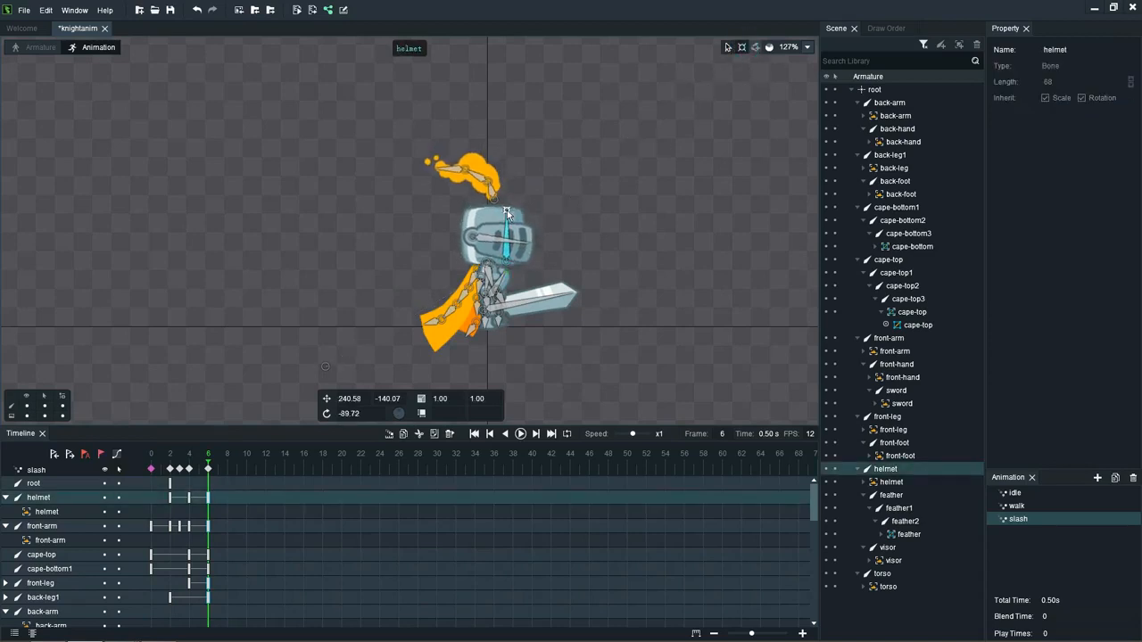
{"action": "left_click", "coordinate": [610, 183]}
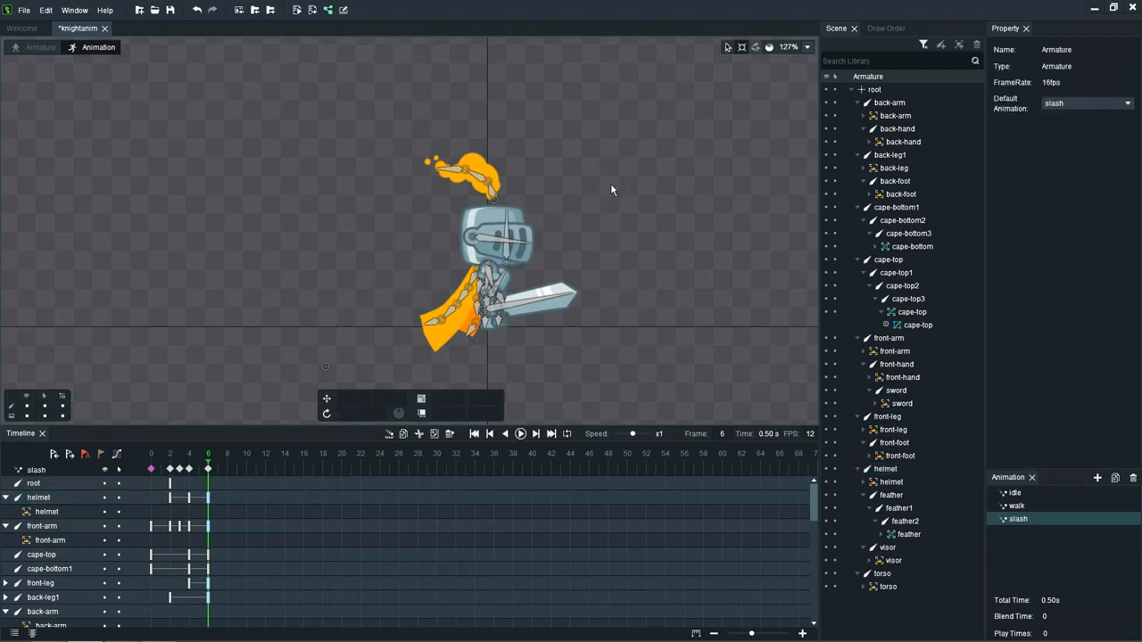
Step: Hide the bones again and replay the slash animation several times to review the adjusted helmet motion
{"action": "key", "text": "ctrl+h"}
{"action": "key", "text": "Return"}
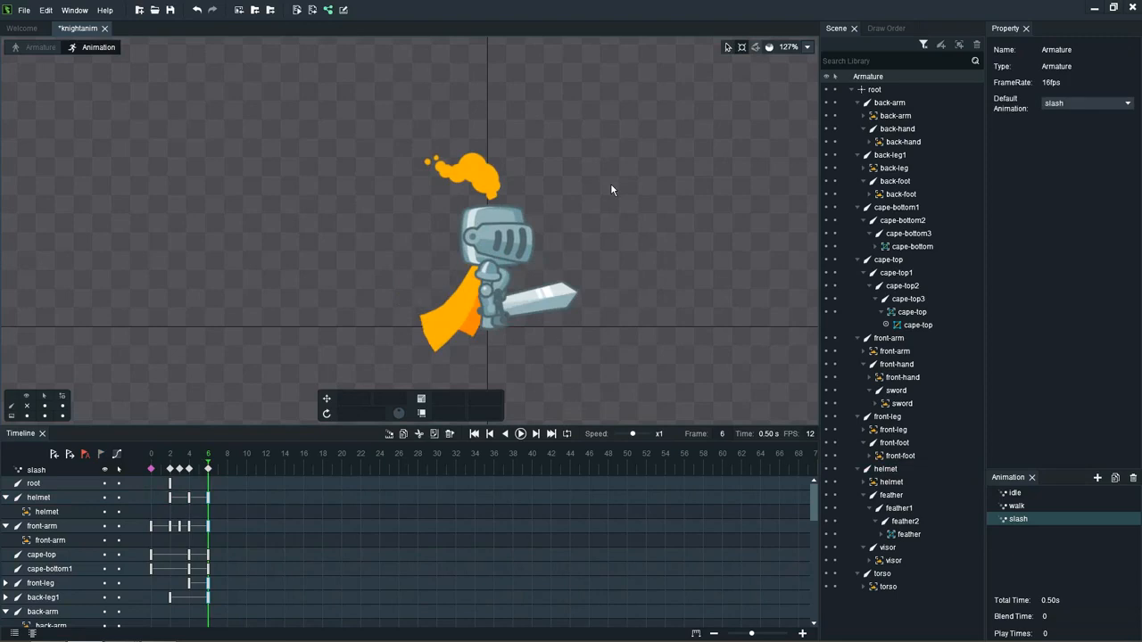
{"action": "key", "text": "Return"}
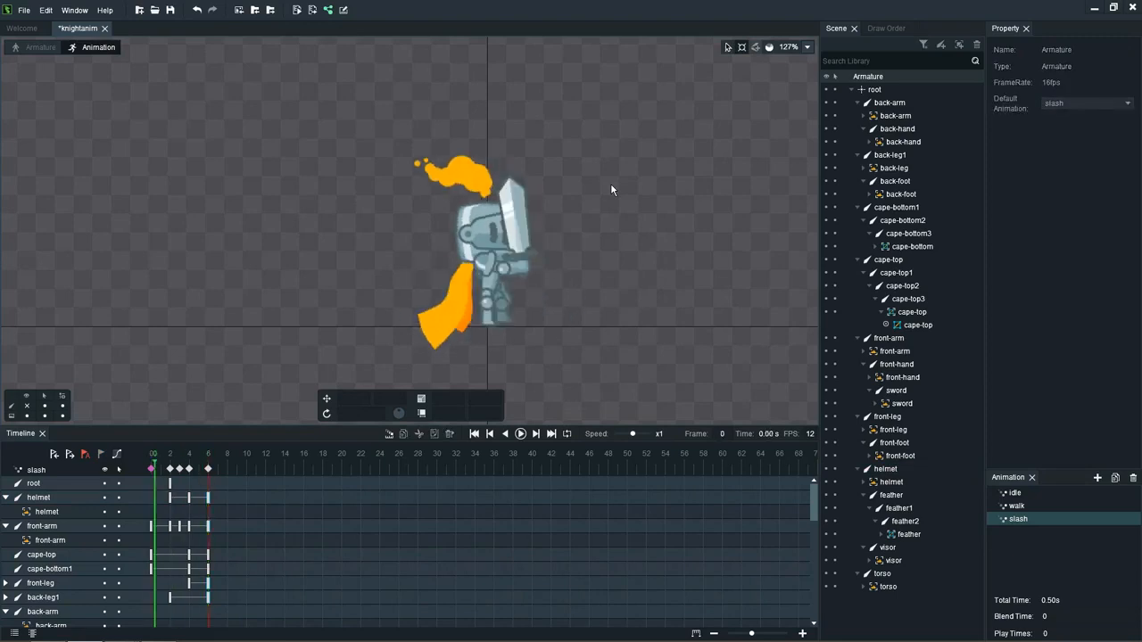
{"action": "key", "text": "Return"}
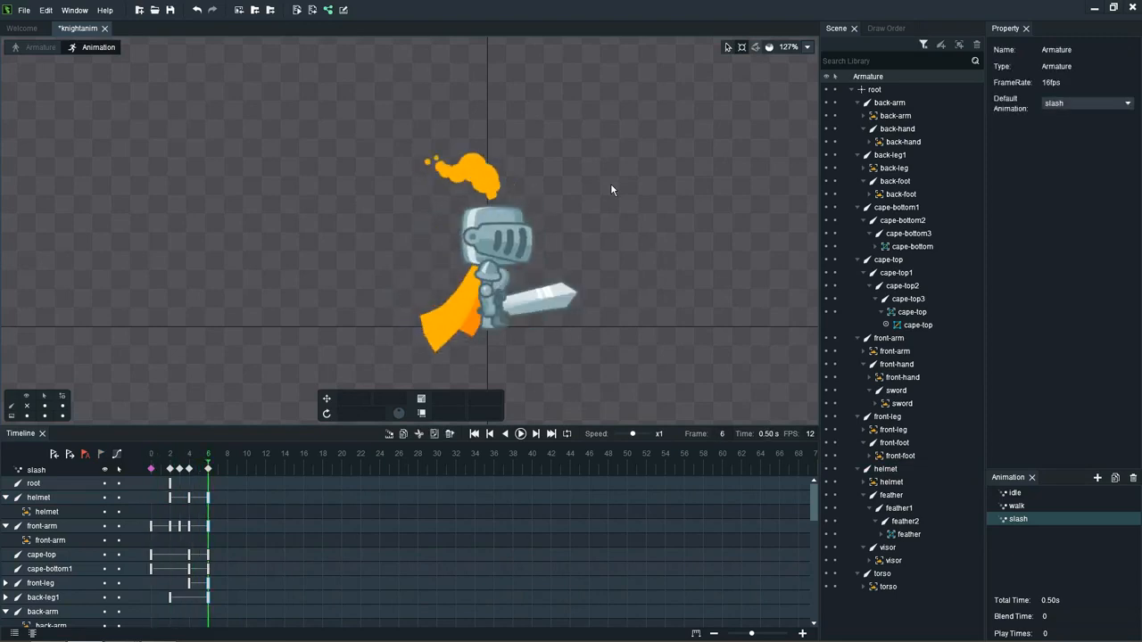
{"action": "key", "text": "Return"}
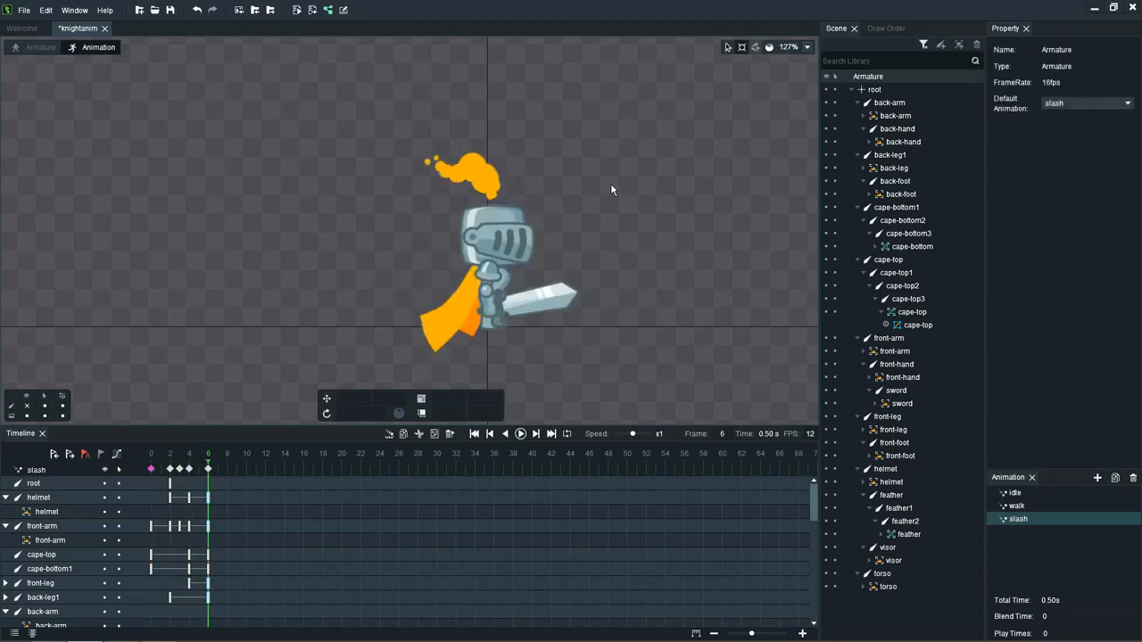